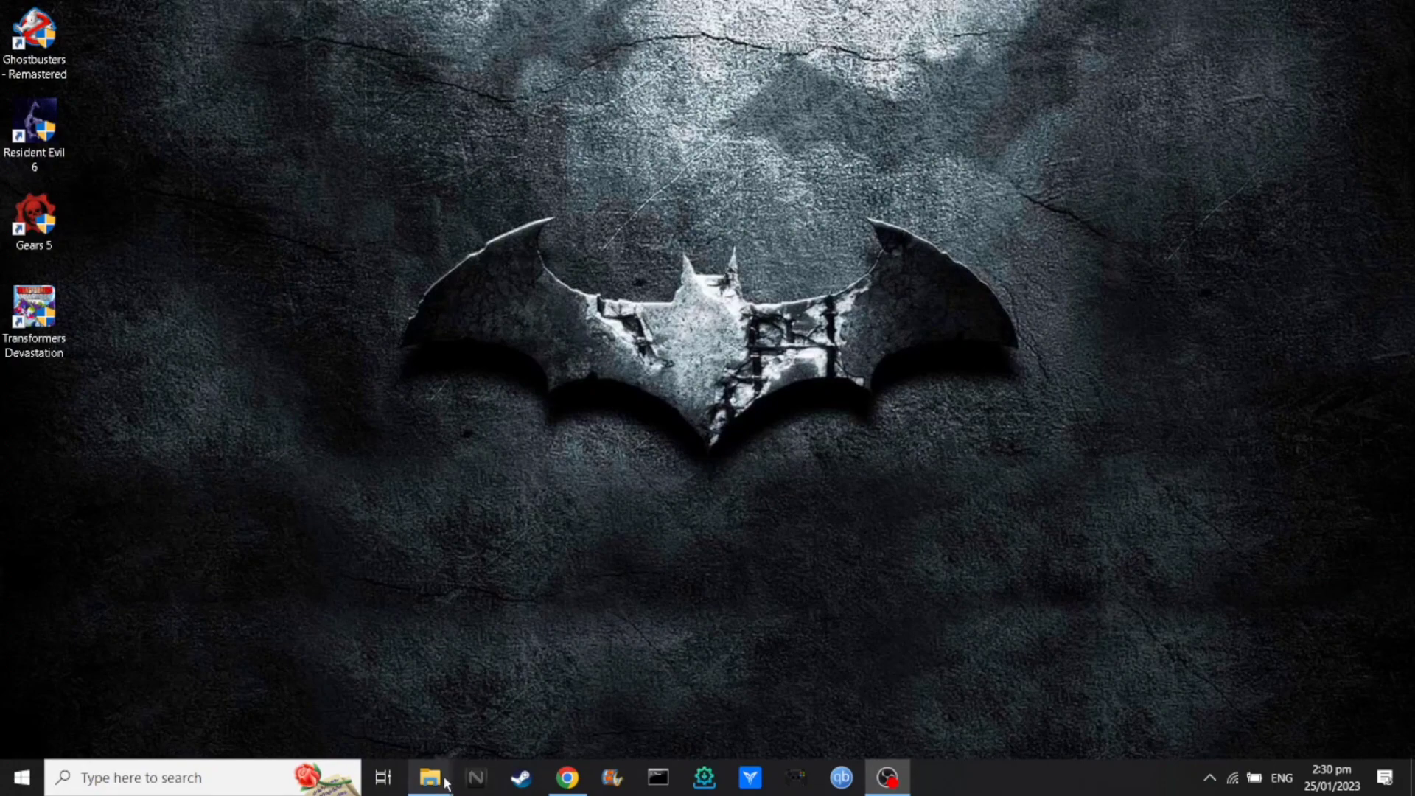
Step: Mount the Transformers.Fall.of.Cybertron-P2P.iso disc image from the PC Games folder on the G: drive
{"action": "mouse_move", "coordinate": [431, 774]}
{"action": "left_click", "coordinate": [458, 723]}
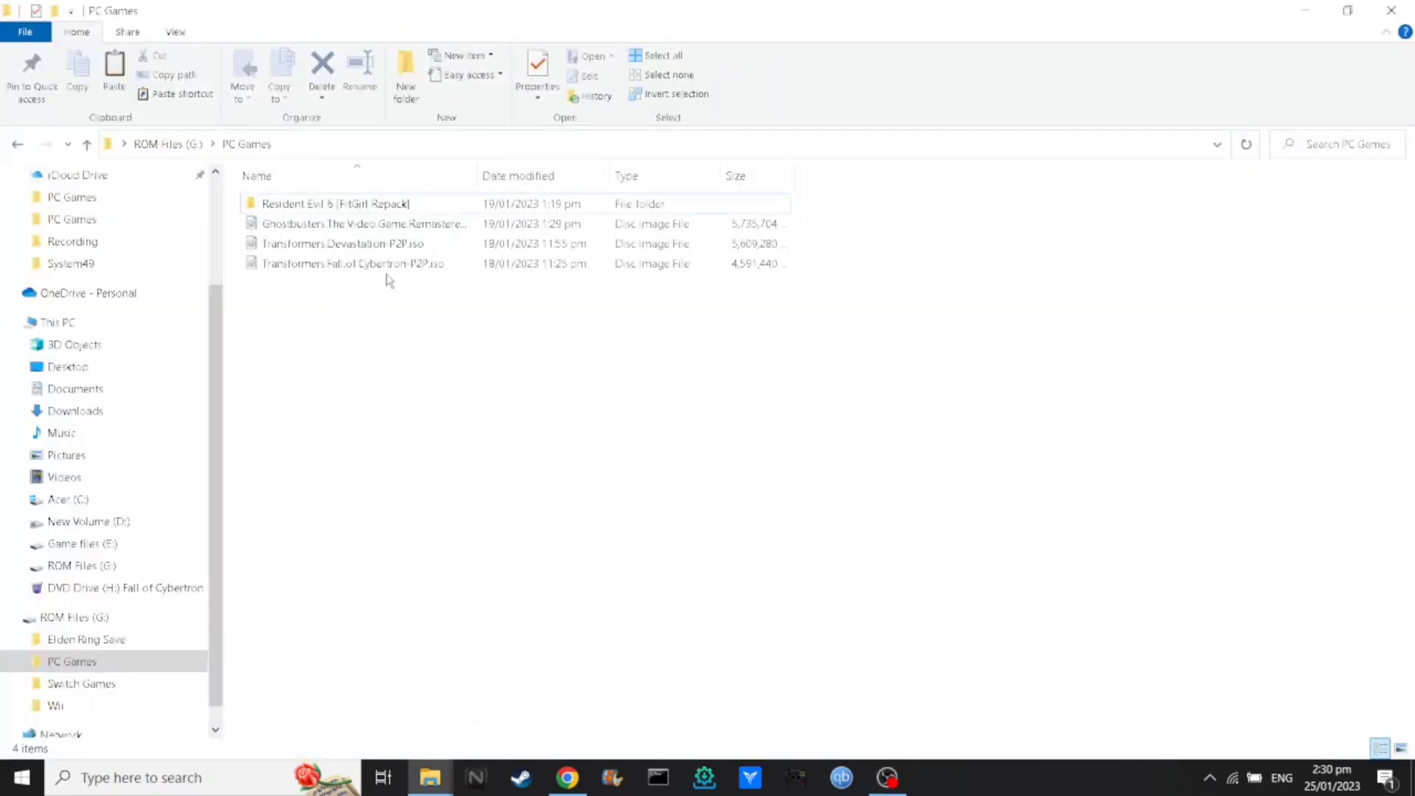
{"action": "double_click", "coordinate": [429, 265]}
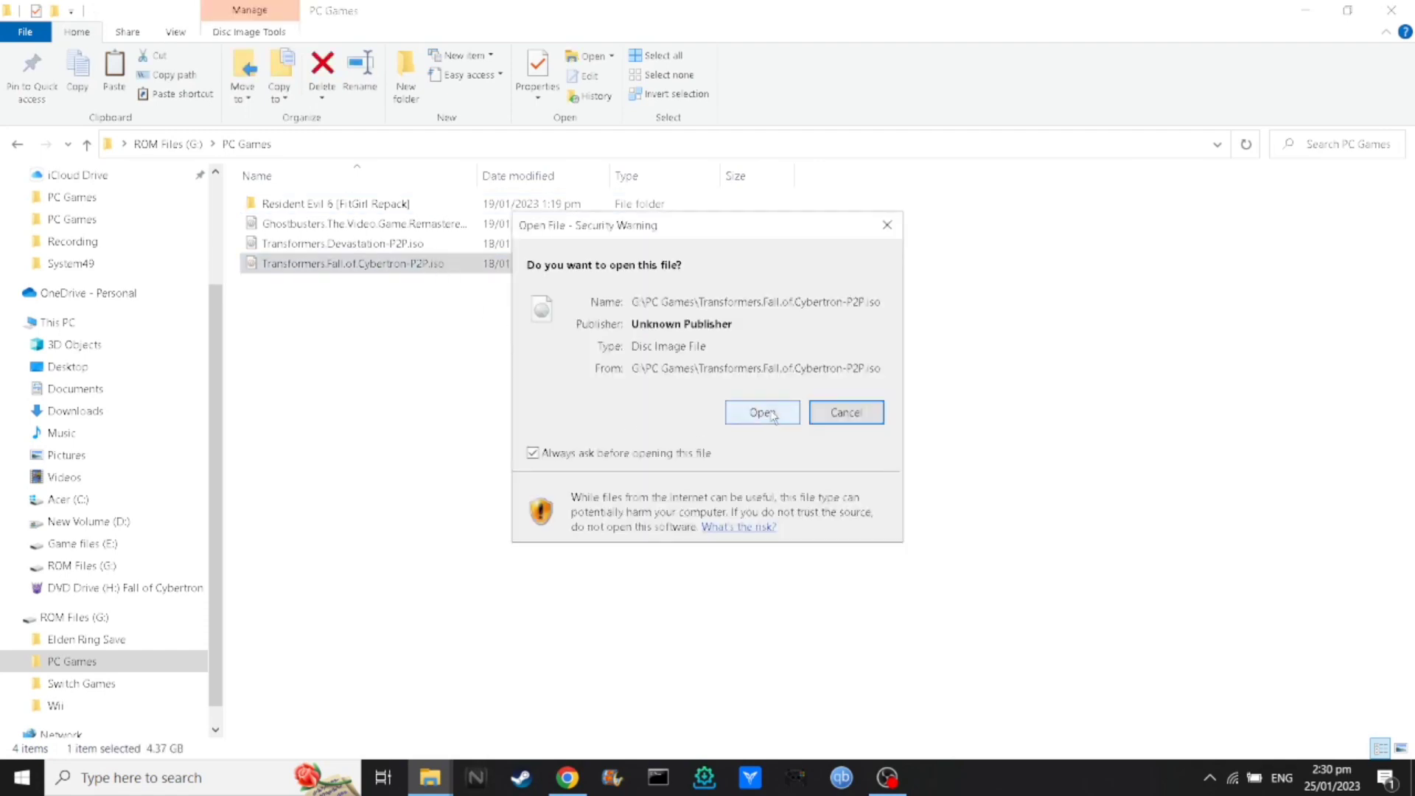
{"action": "left_click", "coordinate": [763, 413]}
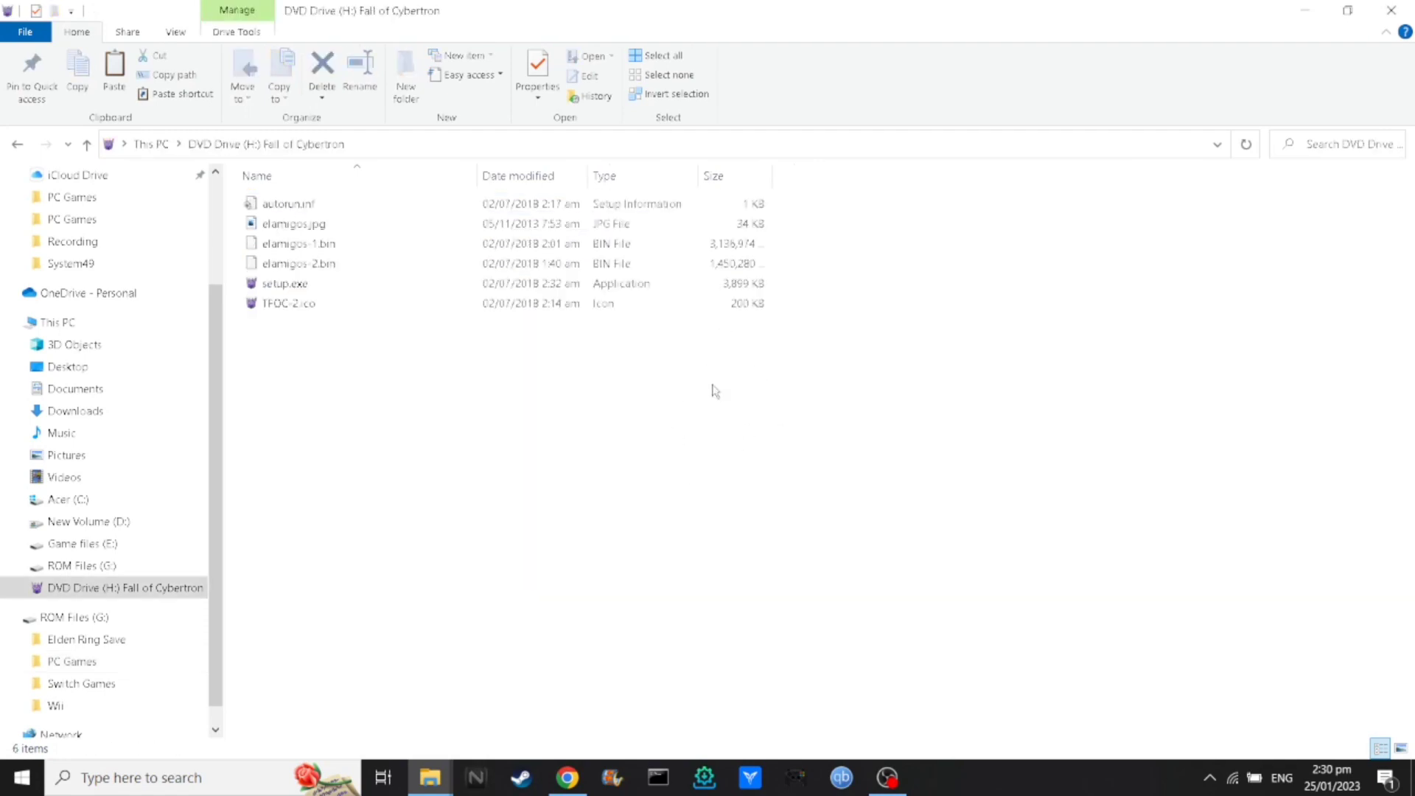
Step: Run setup.exe from the mounted disc despite the SmartScreen warning, using English as the setup language
{"action": "double_click", "coordinate": [357, 290]}
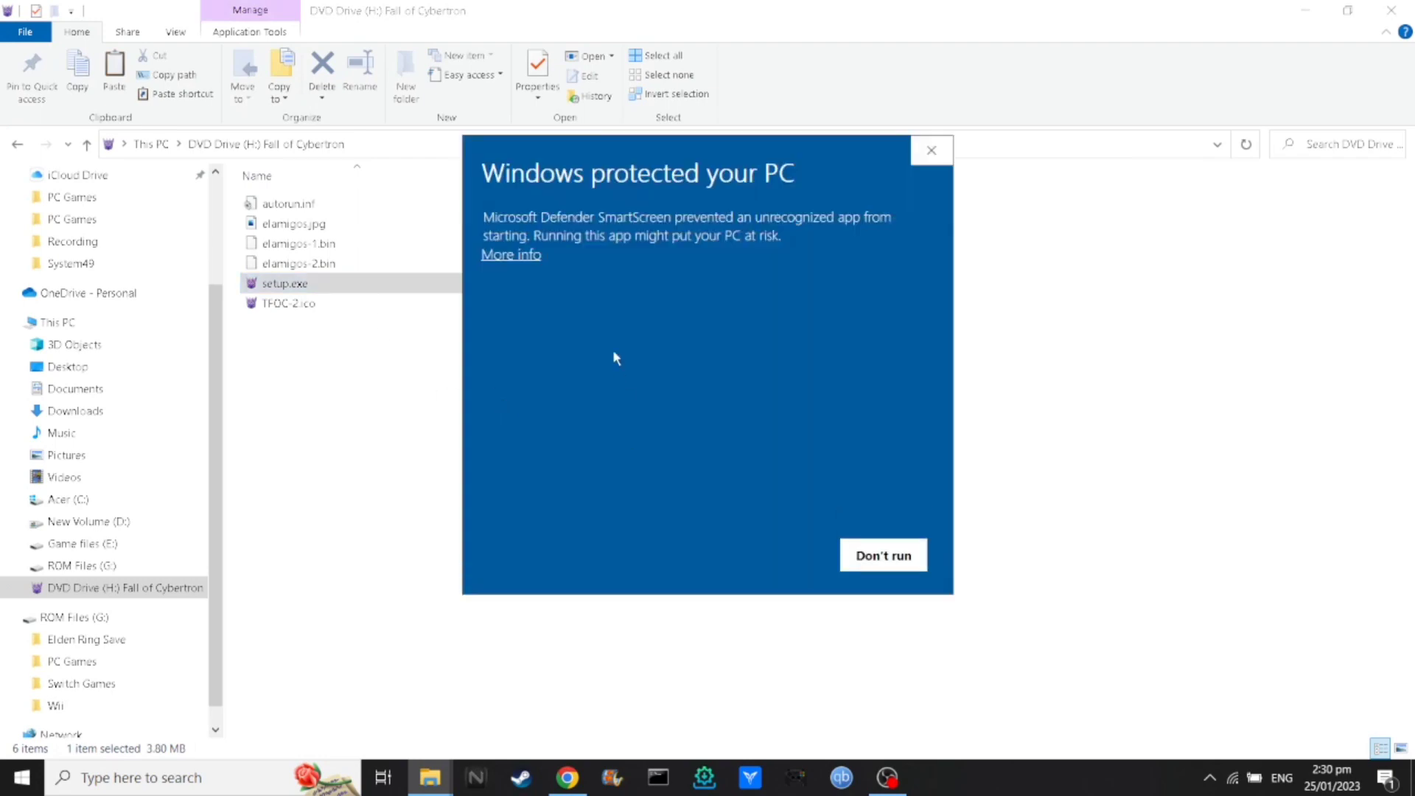
{"action": "left_click", "coordinate": [495, 255]}
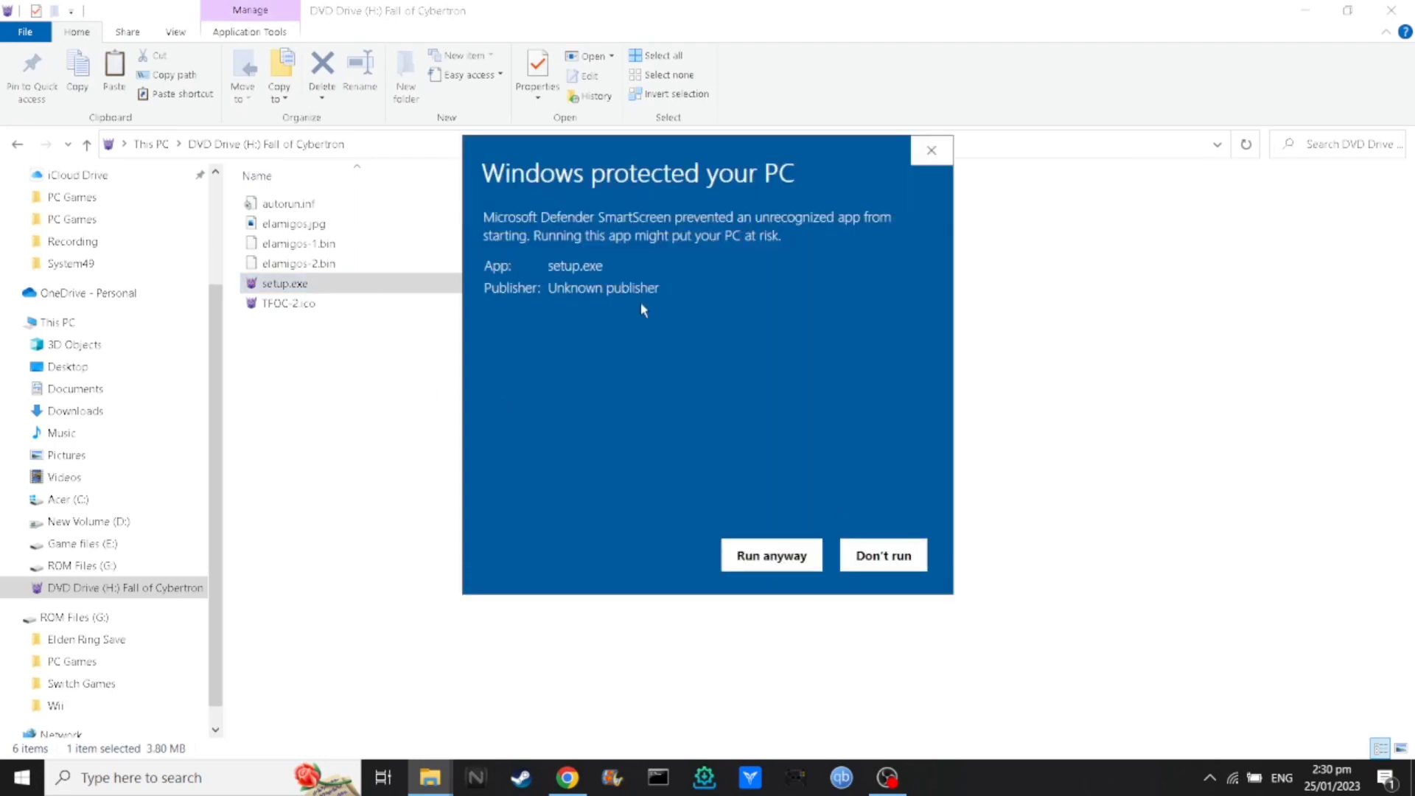
{"action": "left_click", "coordinate": [750, 567]}
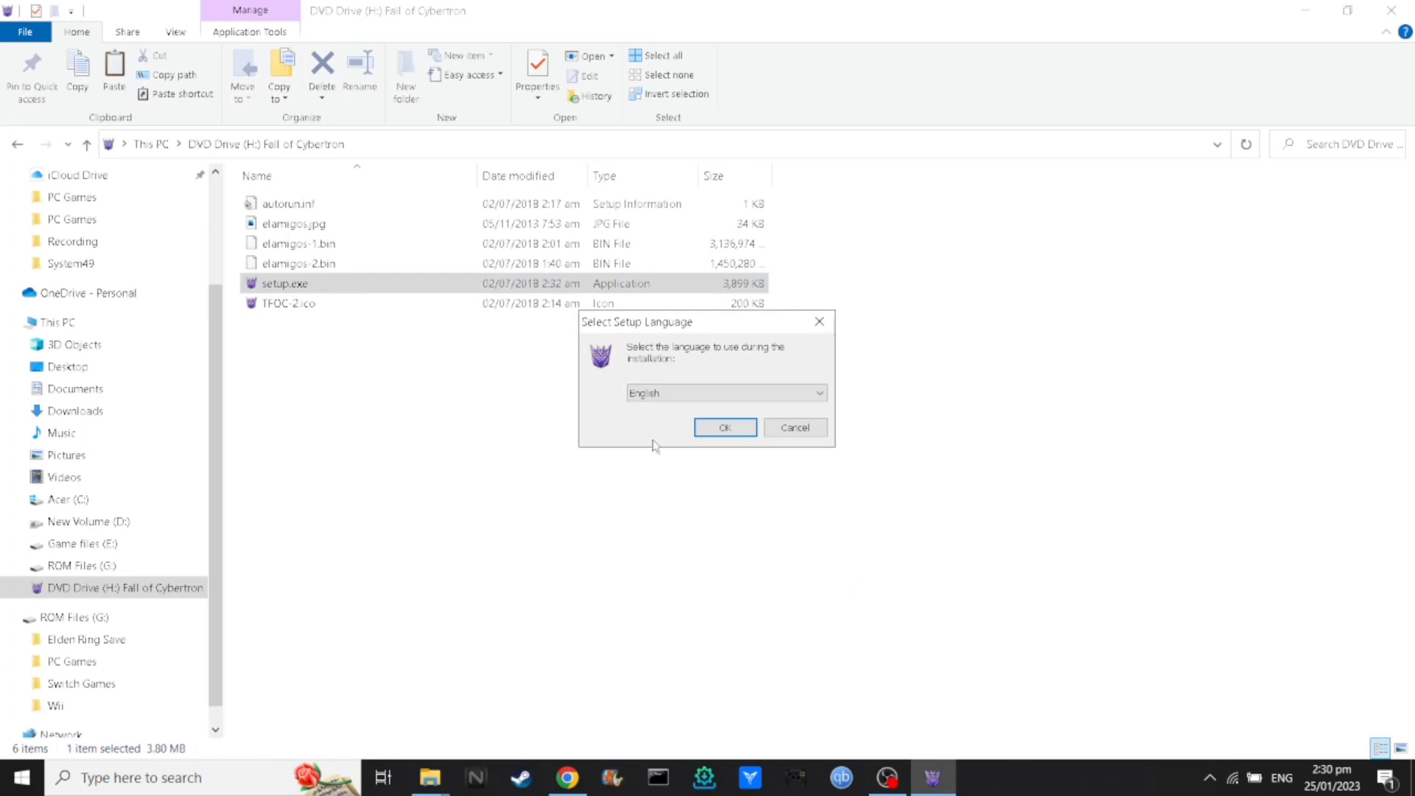
{"action": "left_click", "coordinate": [726, 429]}
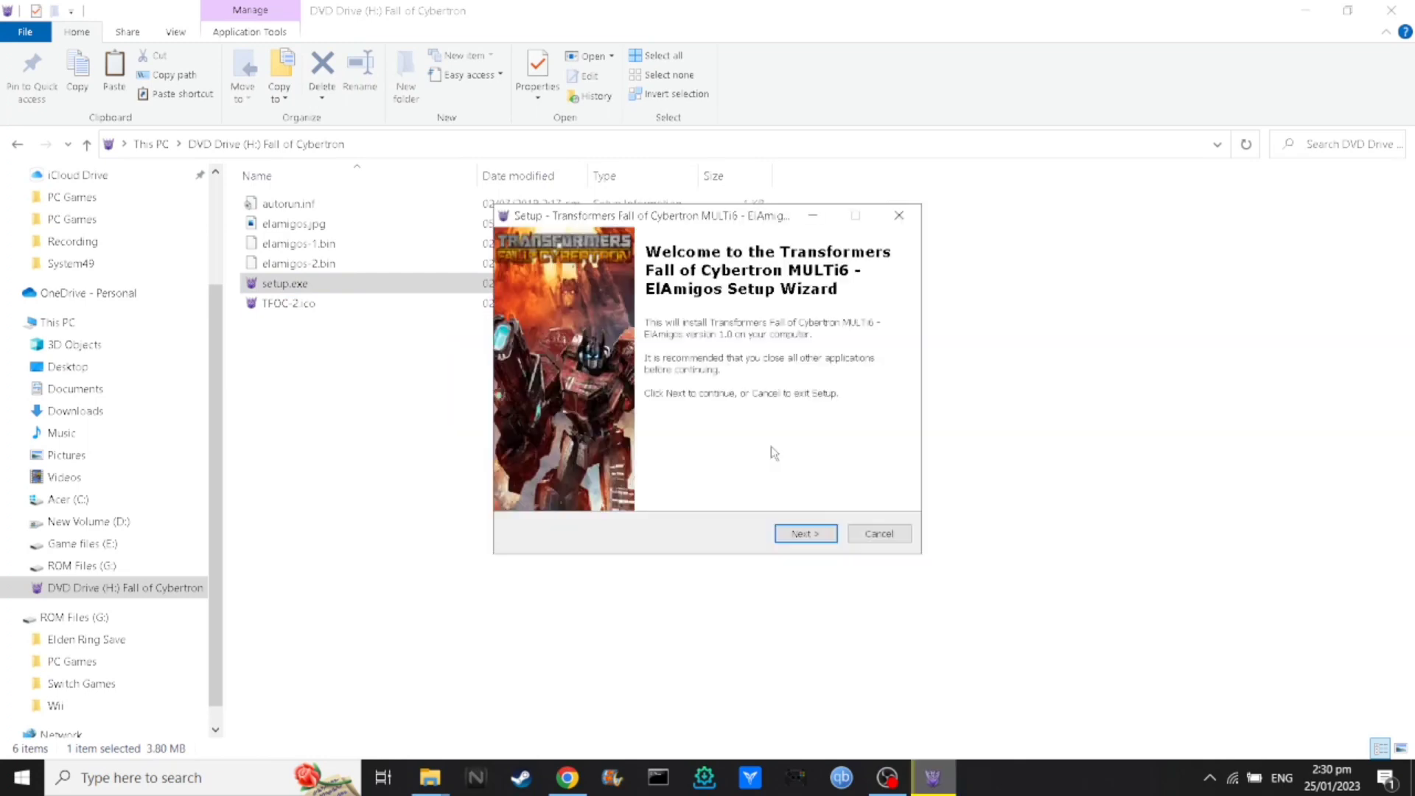
Step: Set the installation destination to the Games folder on New Volume (D:), as D:\Games\Transformers Fall of Cybertron
{"action": "left_click", "coordinate": [804, 534]}
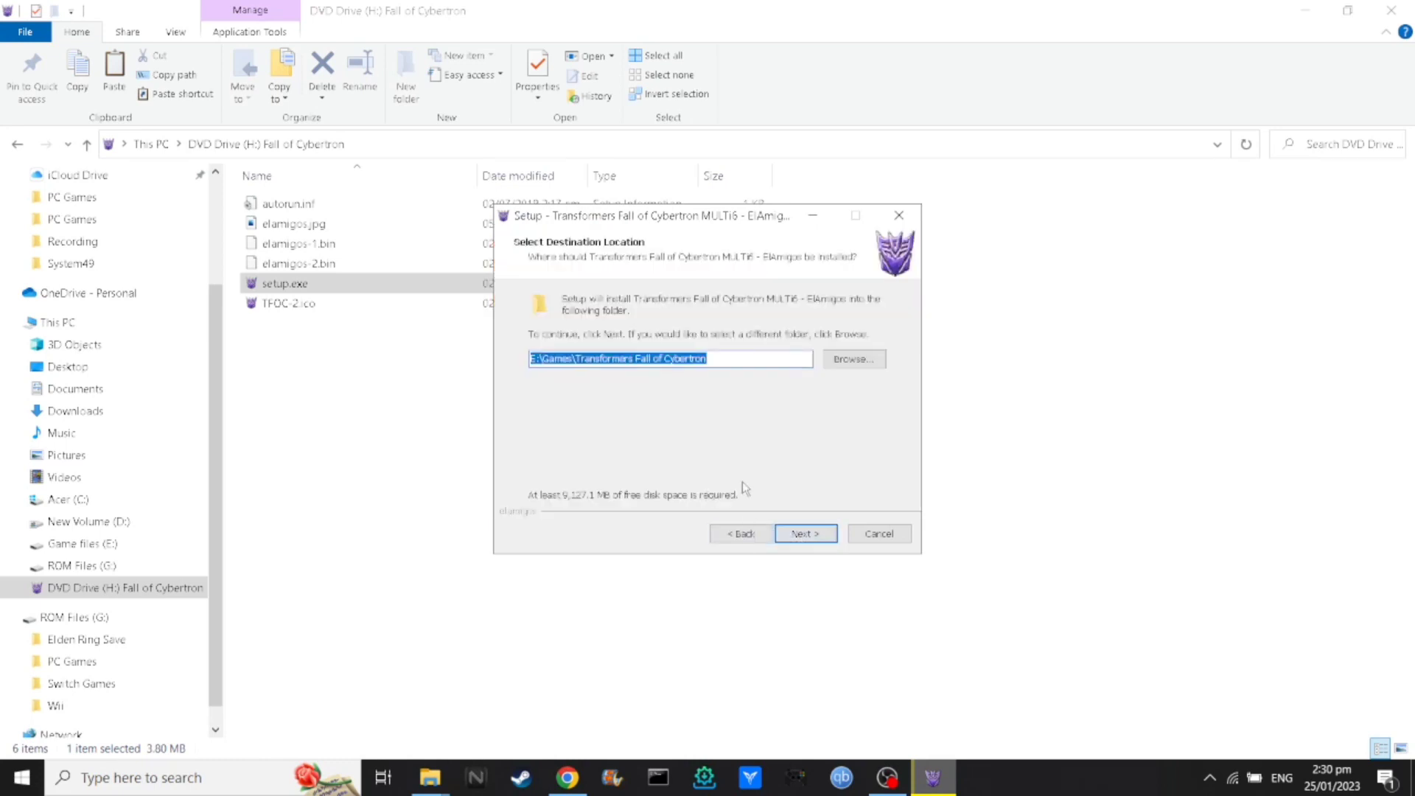
{"action": "left_click", "coordinate": [849, 363]}
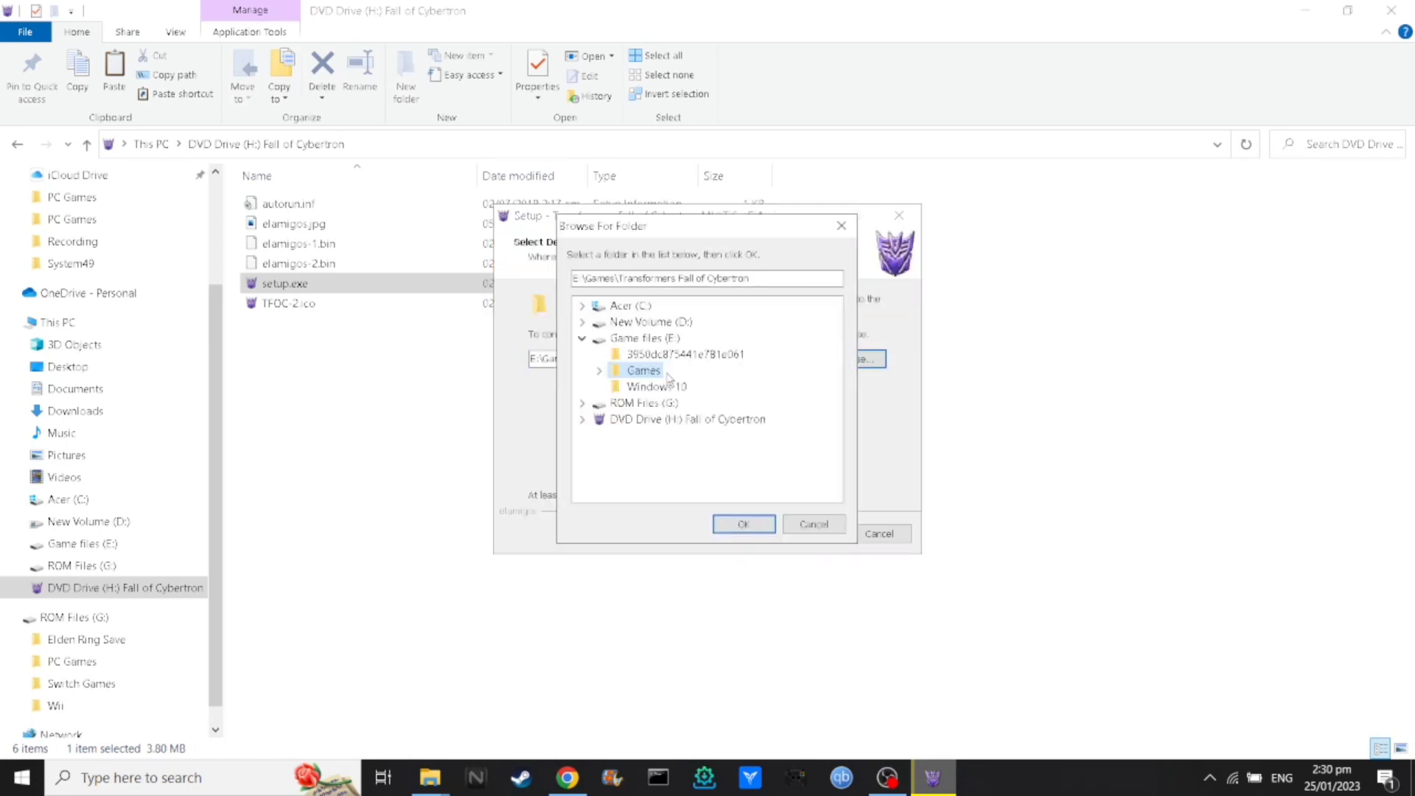
{"action": "left_click", "coordinate": [581, 339]}
{"action": "left_click", "coordinate": [582, 323]}
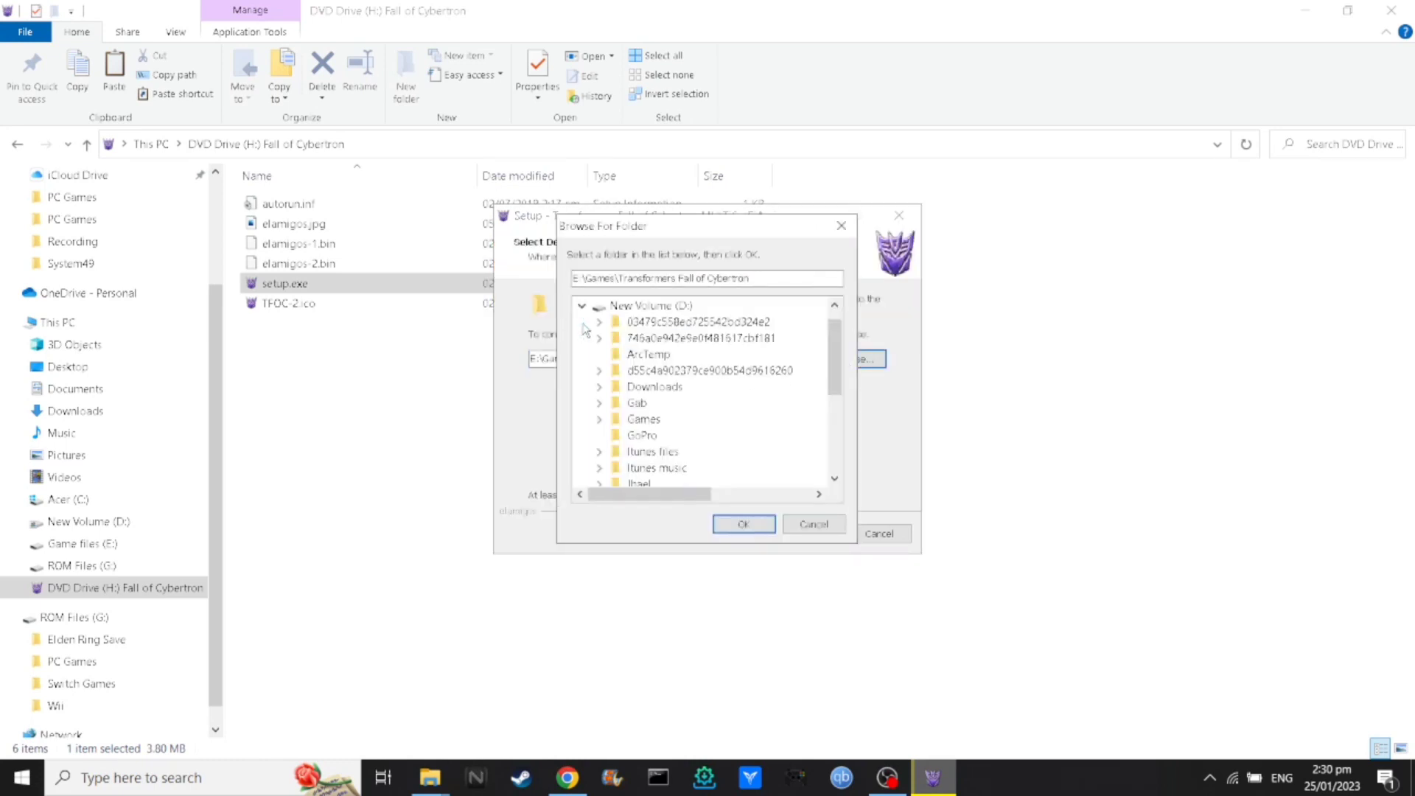
{"action": "left_click", "coordinate": [650, 306]}
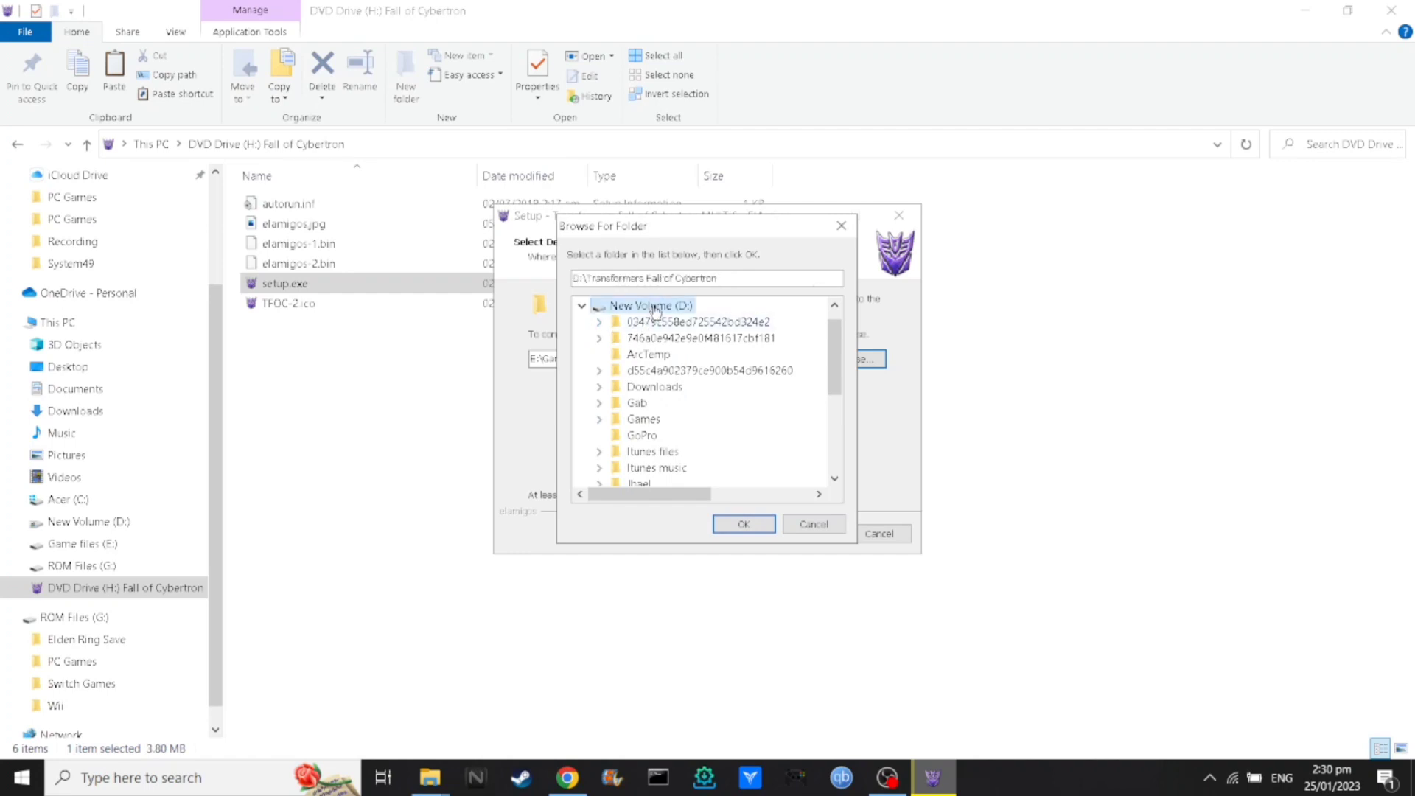
{"action": "left_click", "coordinate": [643, 419]}
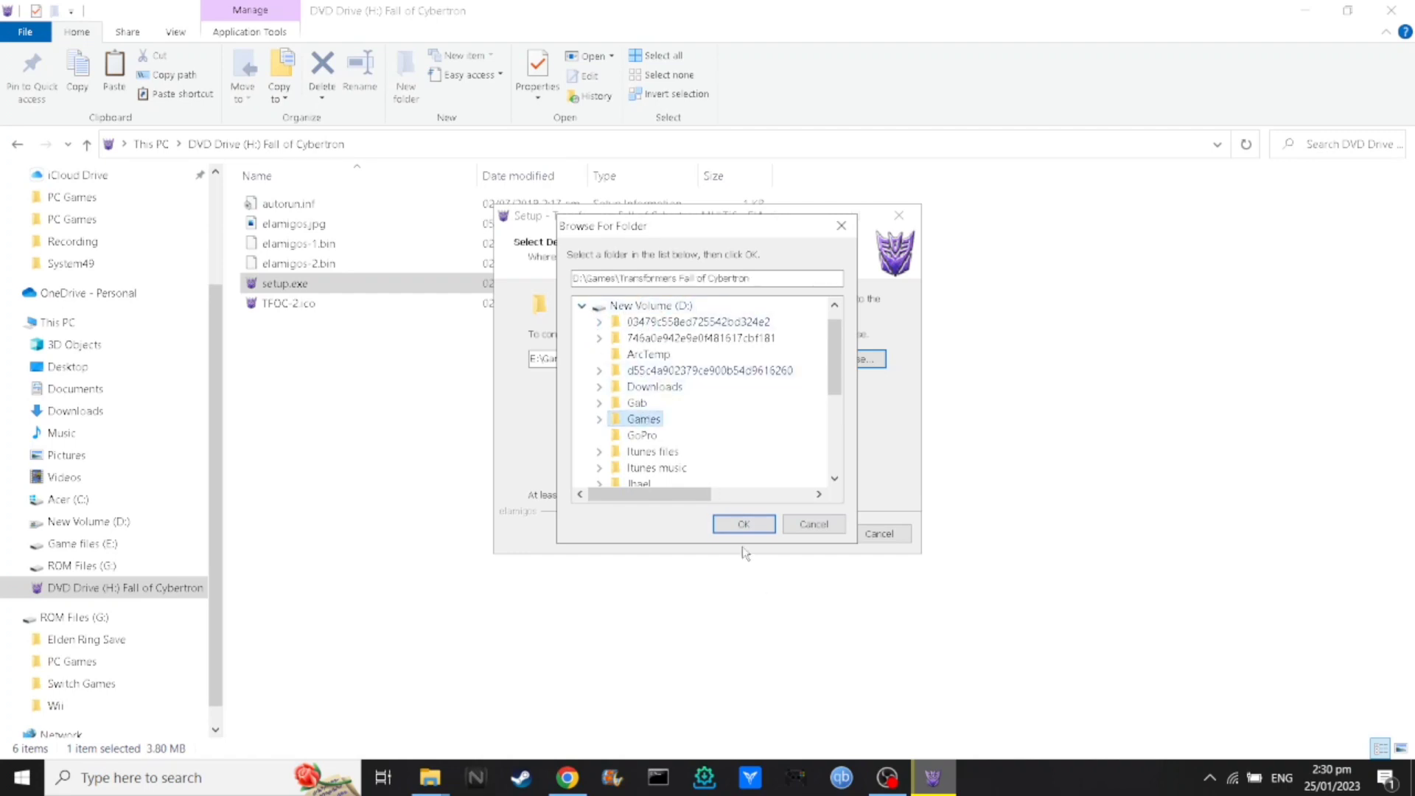
{"action": "left_click", "coordinate": [735, 523]}
{"action": "left_click", "coordinate": [804, 532]}
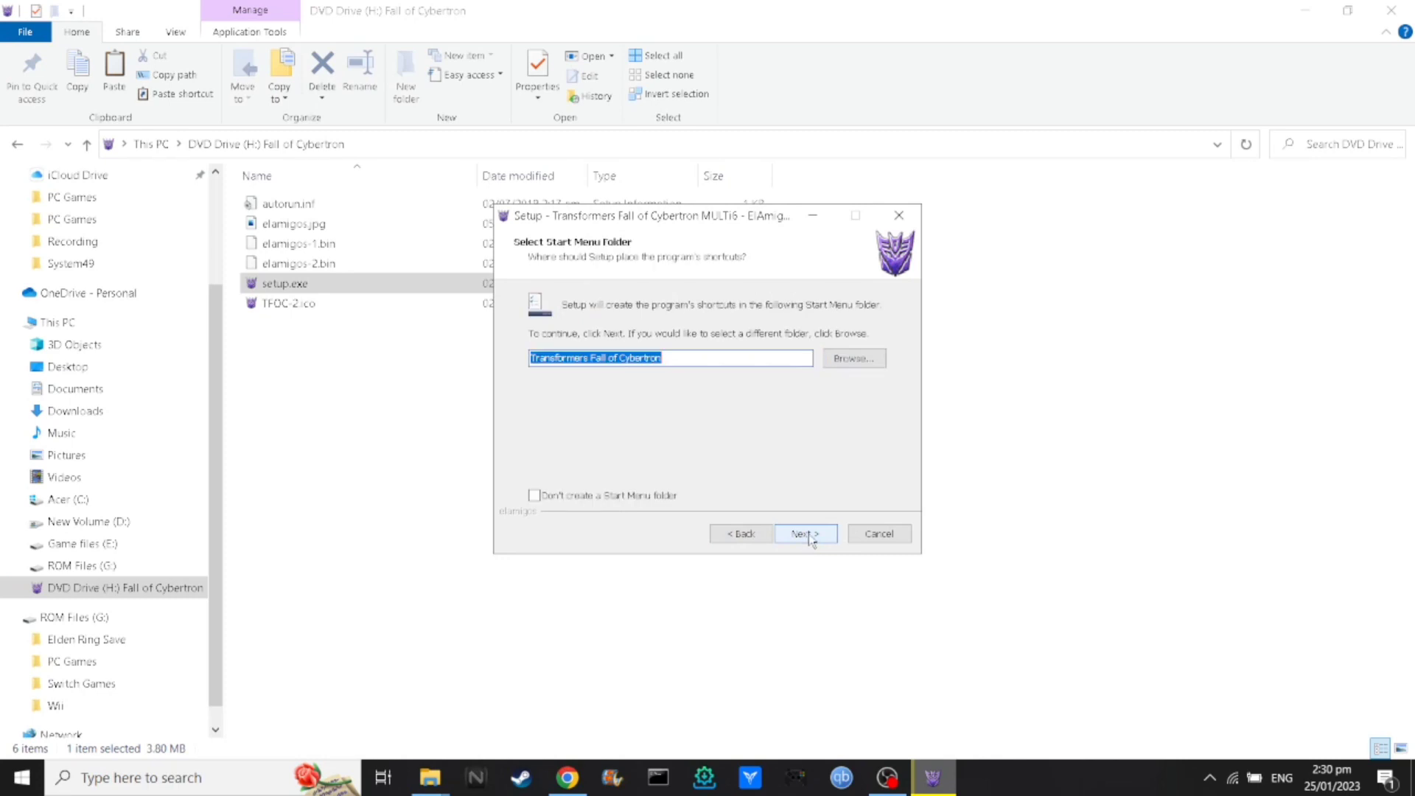
Step: Accept the default Start Menu folder and desktop icon, set the in-game username to Techie, and proceed with the setup
{"action": "left_click", "coordinate": [808, 535]}
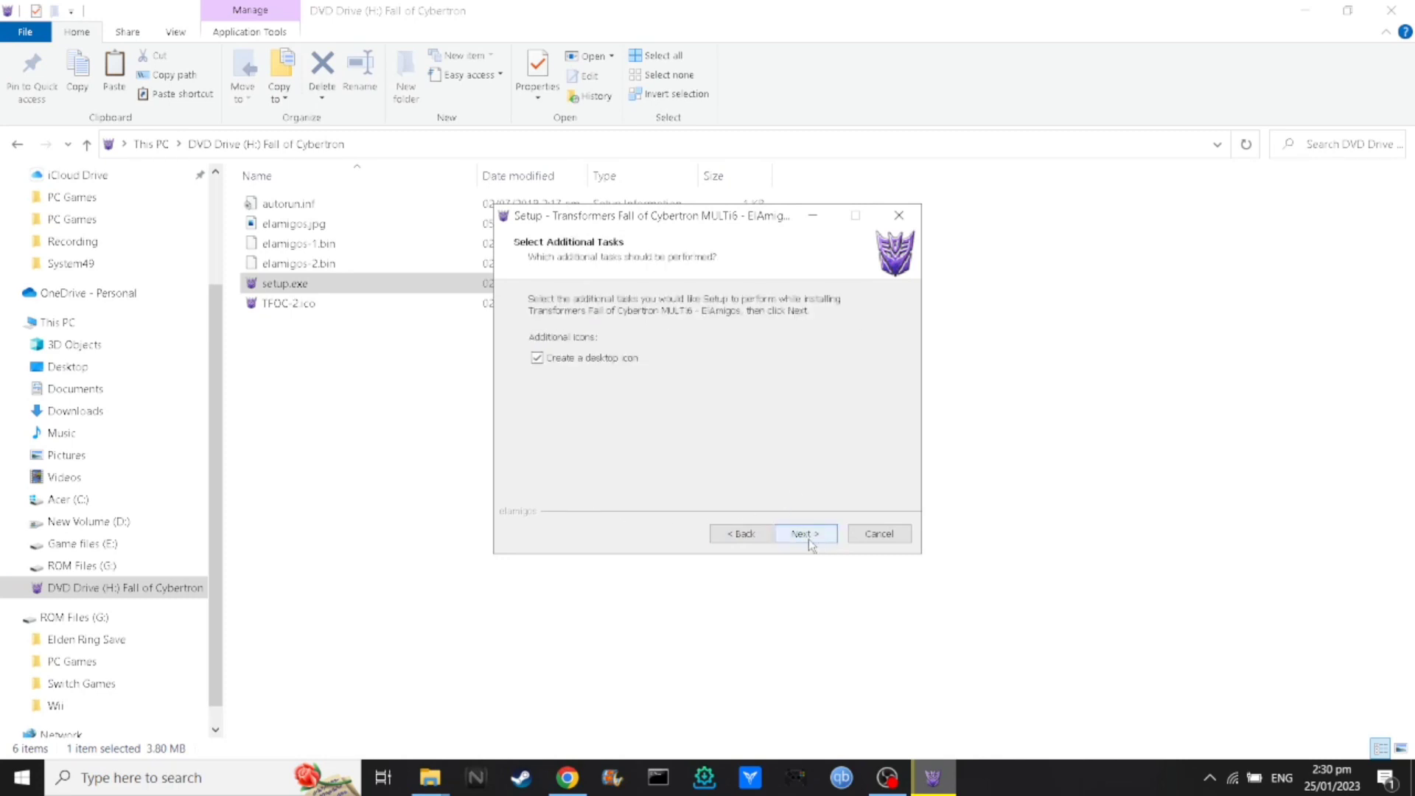
{"action": "left_click", "coordinate": [808, 540]}
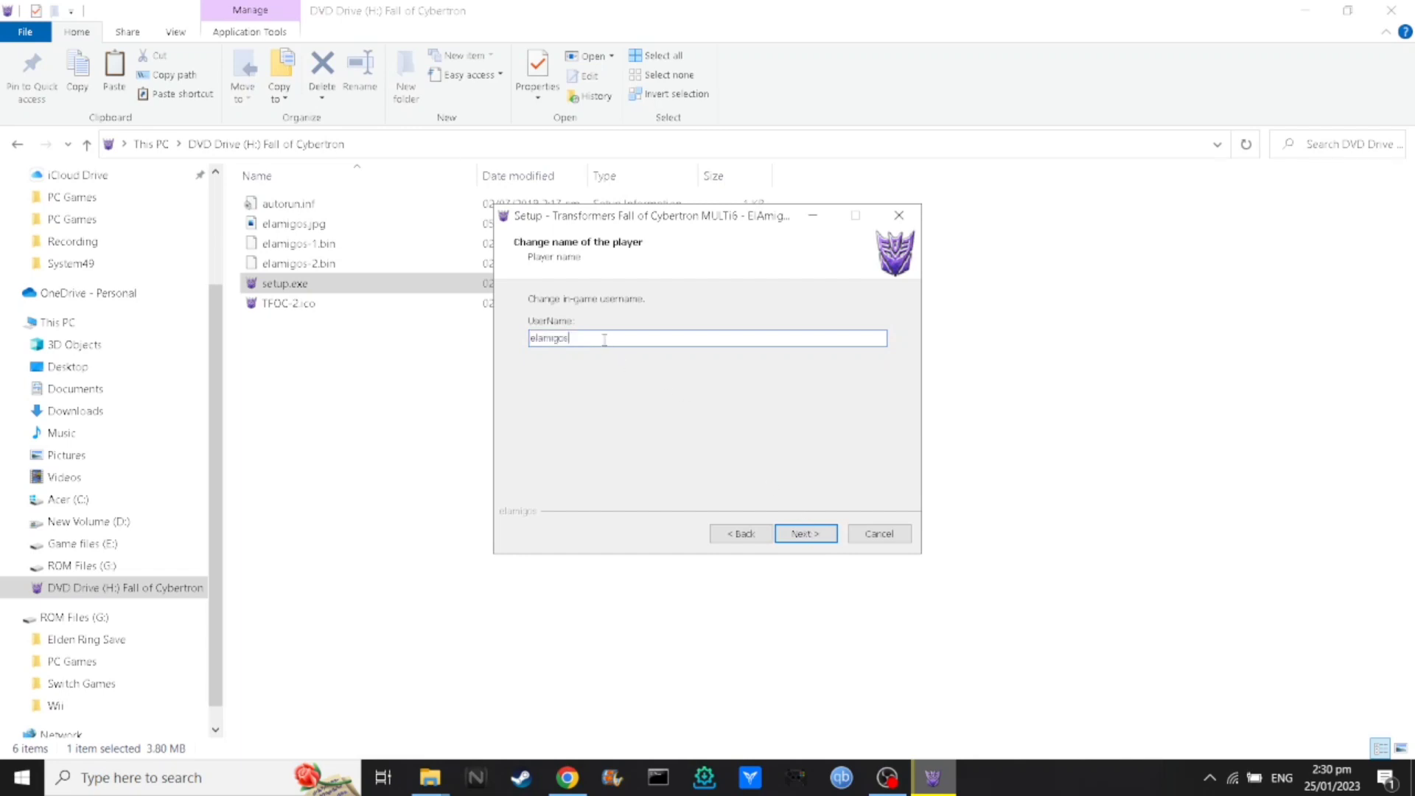
{"action": "left_click_drag", "start_coordinate": [635, 339], "coordinate": [502, 339]}
{"action": "type", "text": "Techie"}
{"action": "left_click", "coordinate": [804, 534]}
{"action": "left_click", "coordinate": [815, 541]}
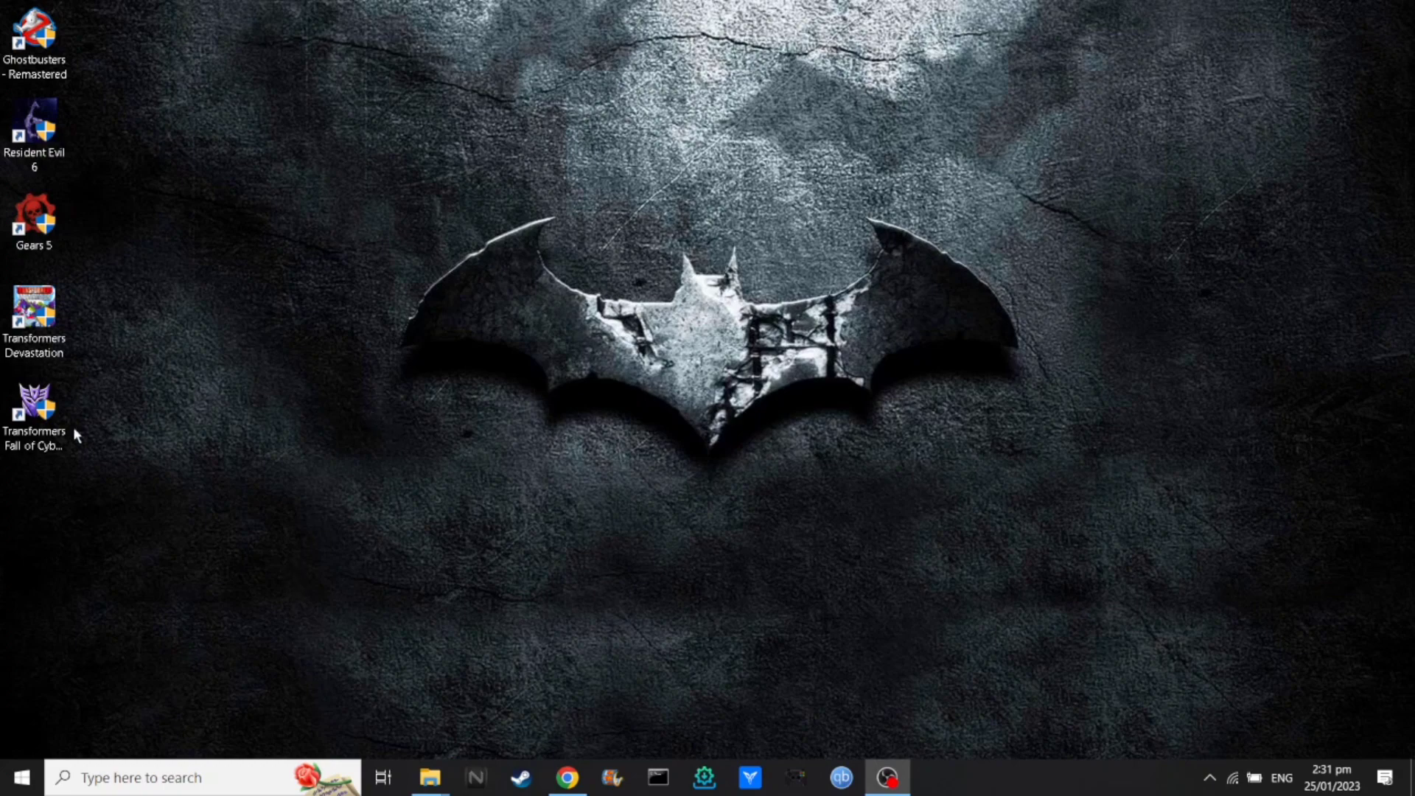
Step: Open the file location of the Transformers Fall of Cybertron desktop shortcut from its properties
{"action": "left_click", "coordinate": [52, 439]}
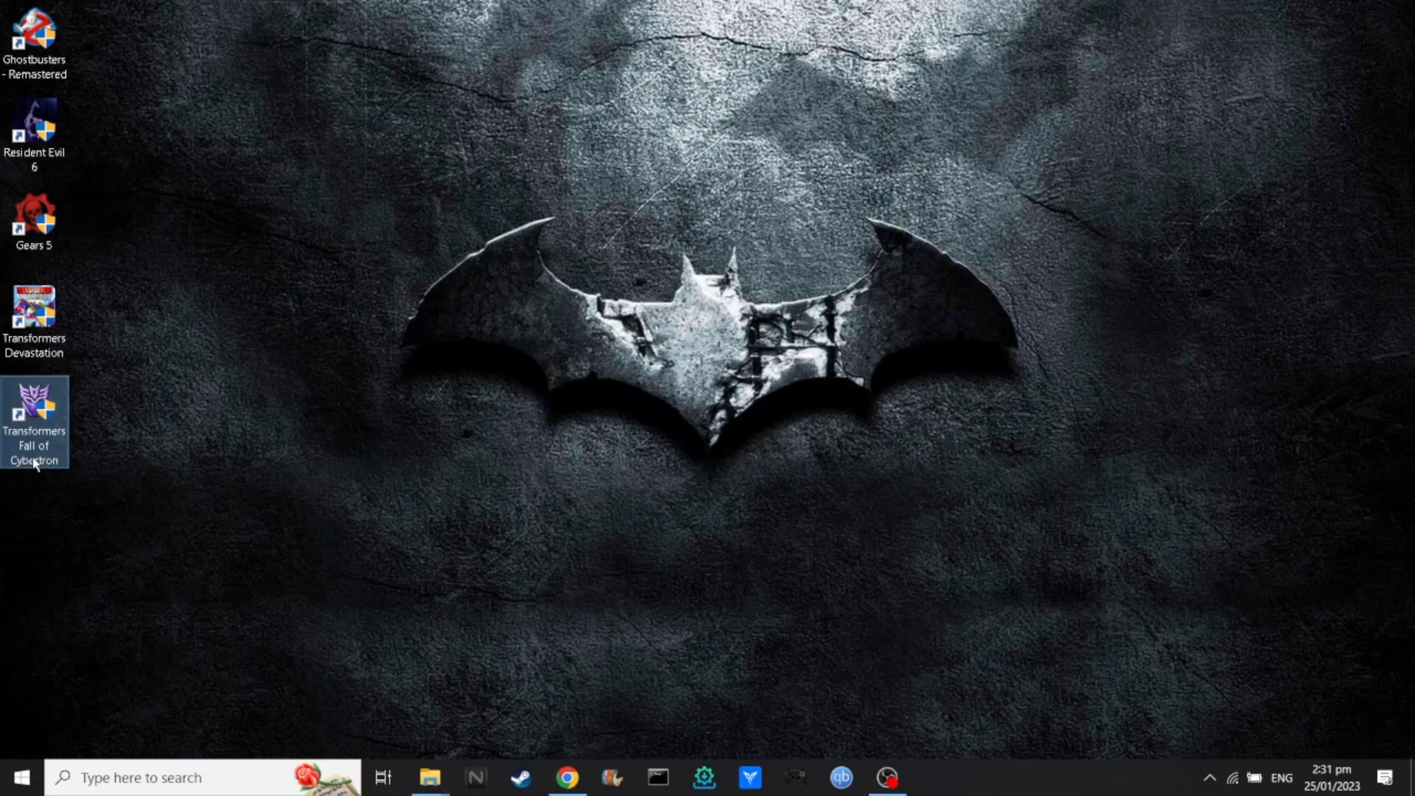
{"action": "right_click", "coordinate": [32, 459]}
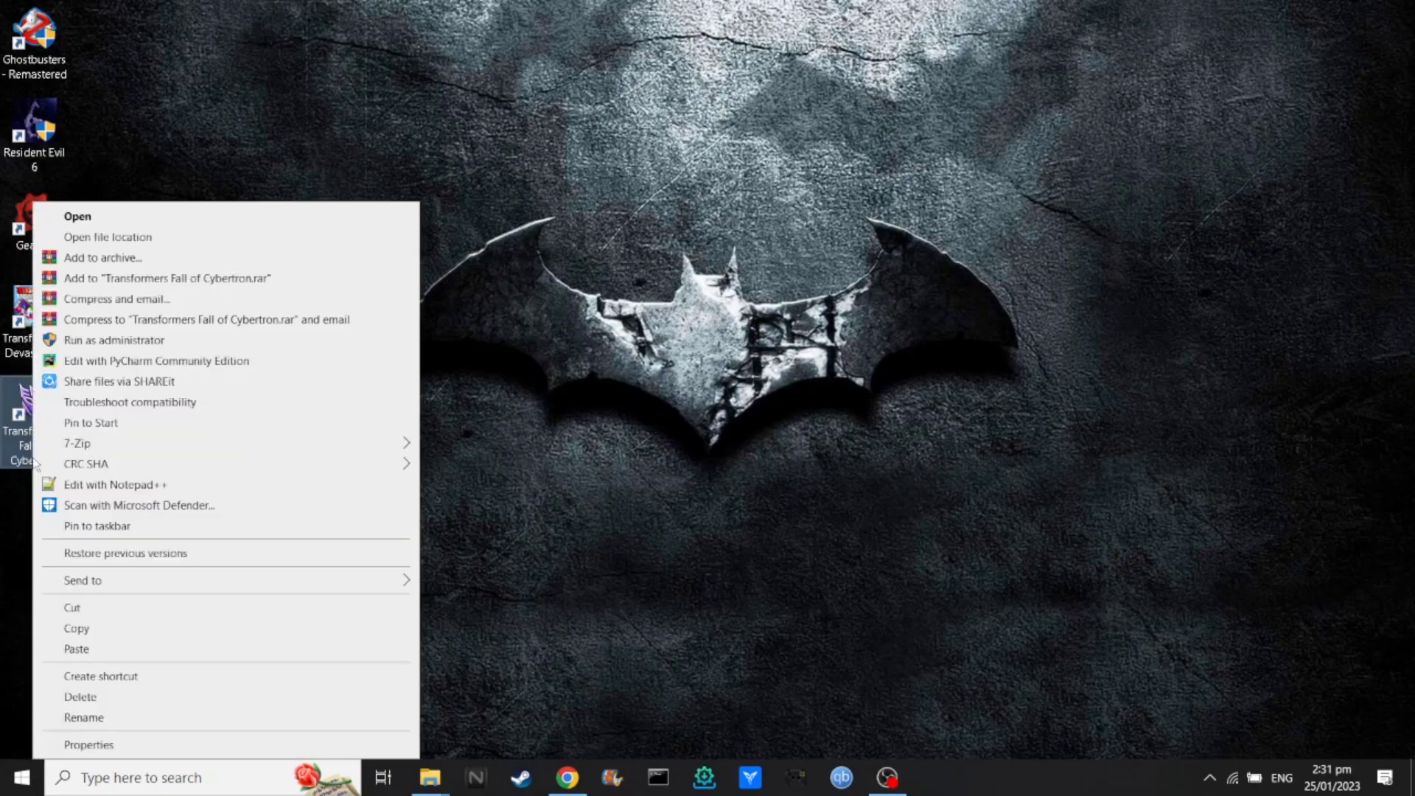
{"action": "left_click", "coordinate": [124, 745]}
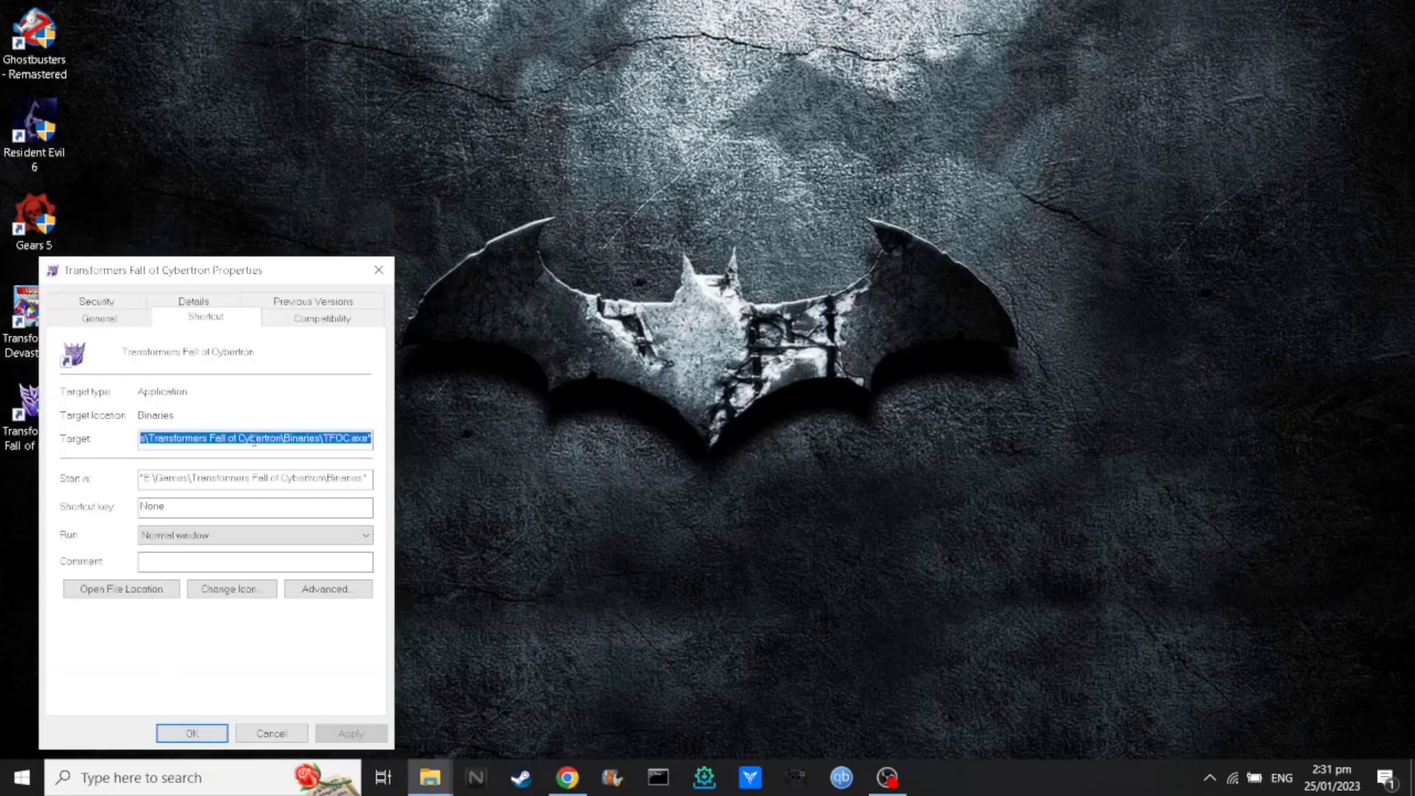
{"action": "left_click", "coordinate": [94, 598]}
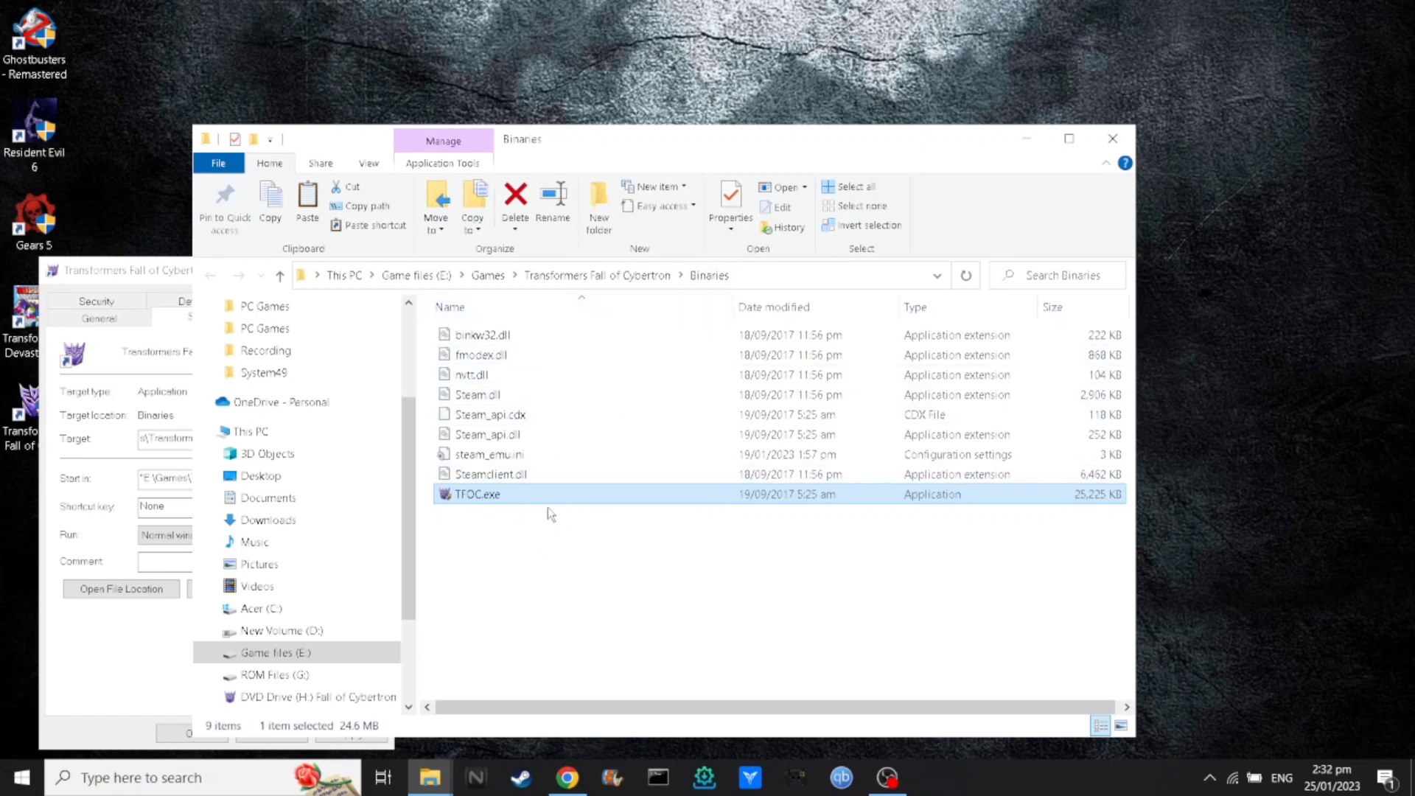
Step: Copy the Transformers Fall of Cybertron folder from E:\Games to the SDeck Files (F:) SD card
{"action": "left_click", "coordinate": [487, 275]}
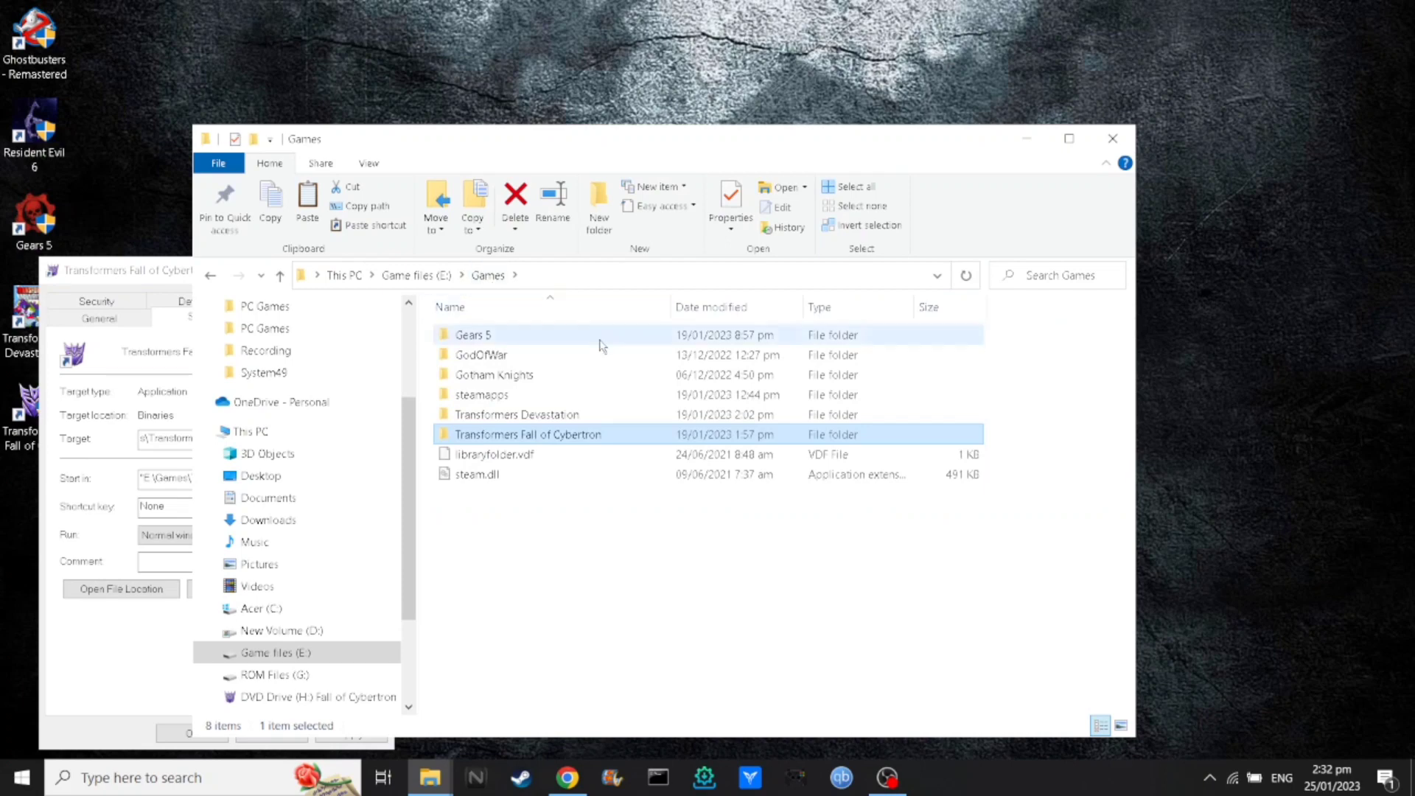
{"action": "right_click", "coordinate": [504, 442]}
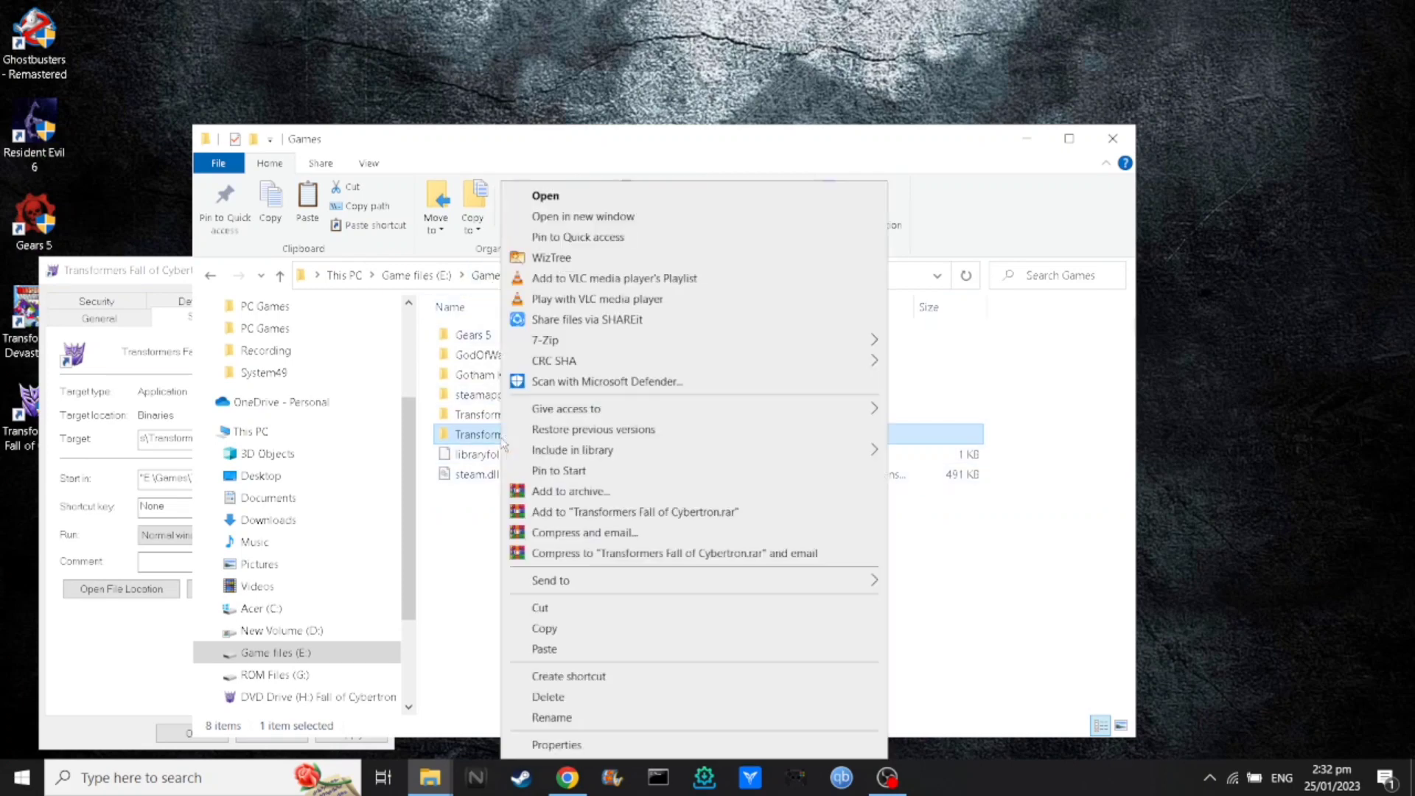
{"action": "left_click", "coordinate": [568, 630]}
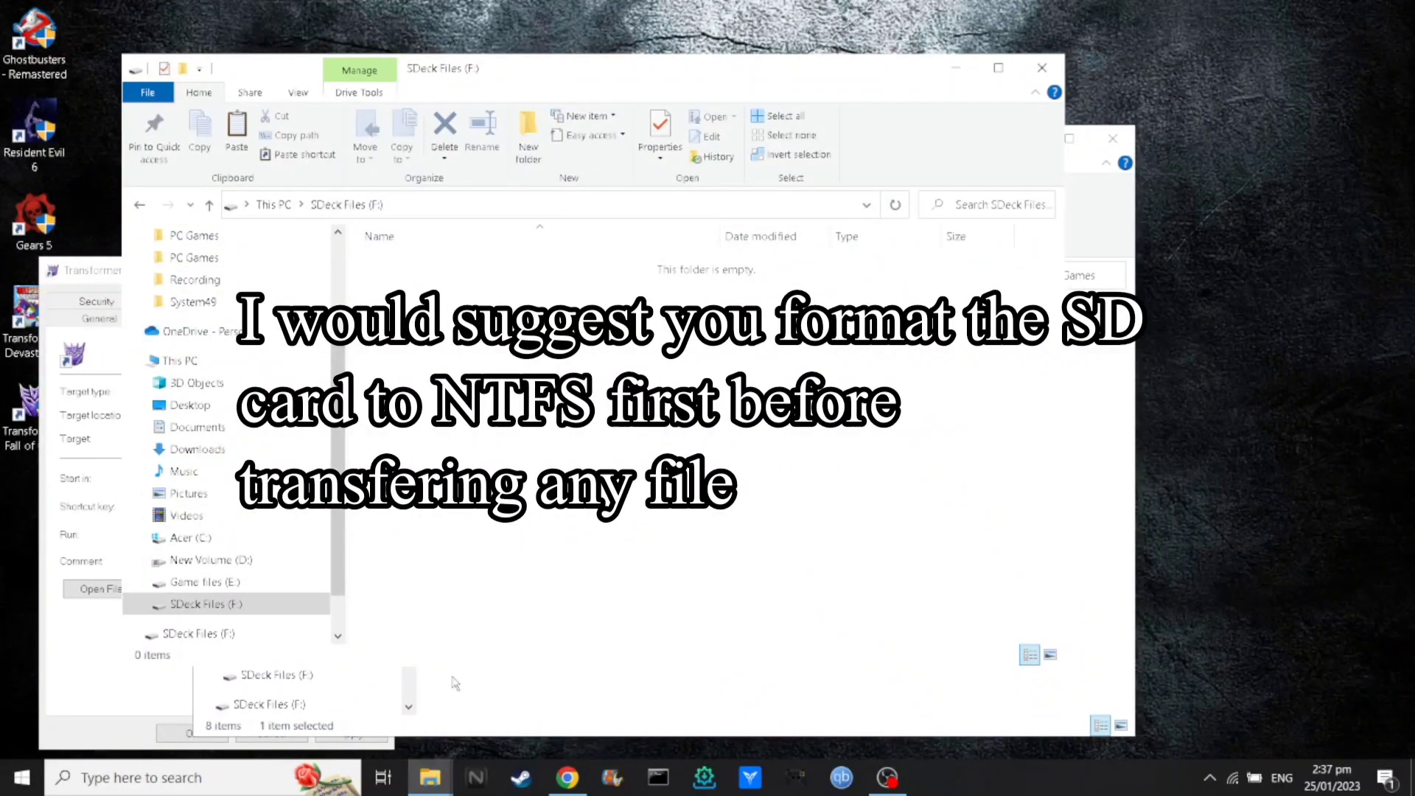
{"action": "right_click", "coordinate": [504, 469]}
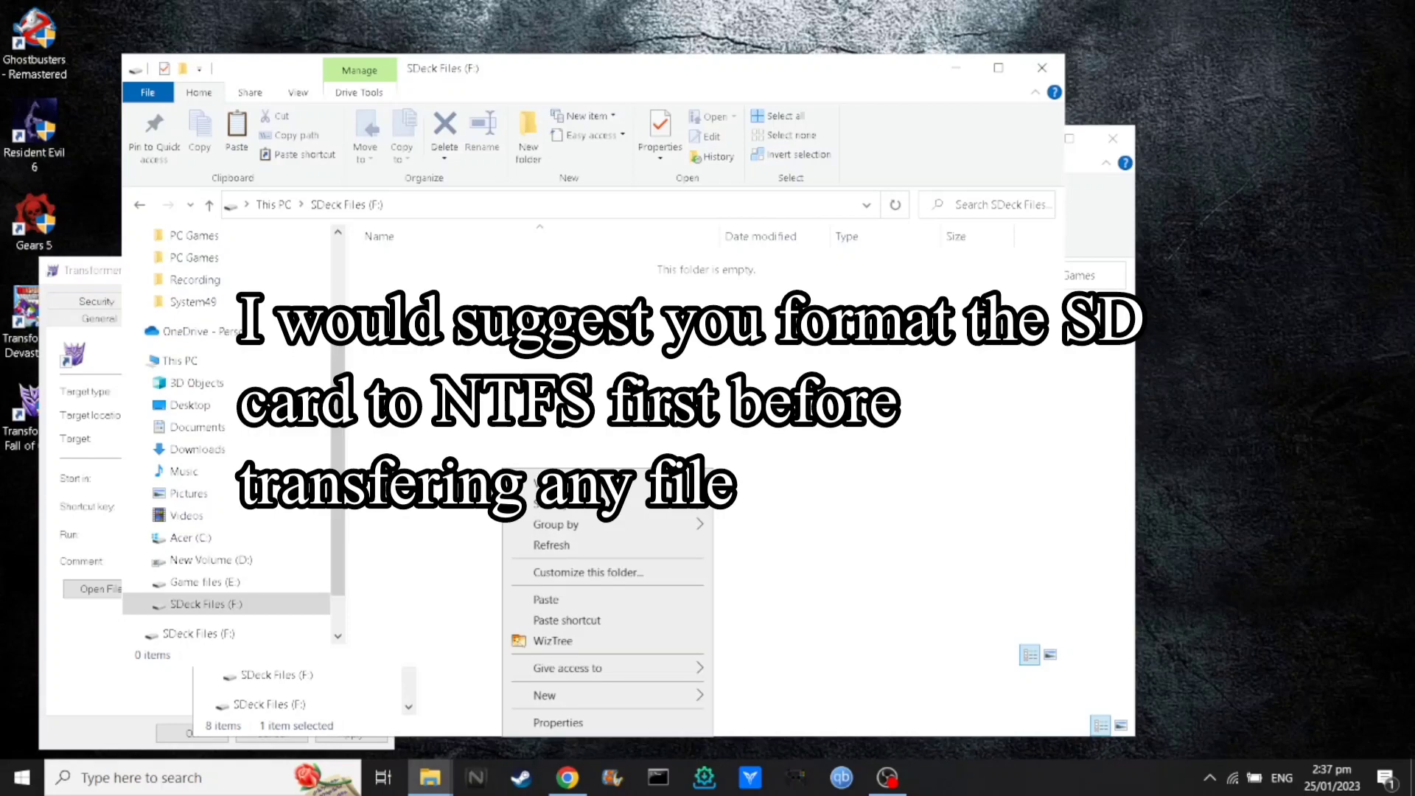
{"action": "left_click", "coordinate": [558, 600]}
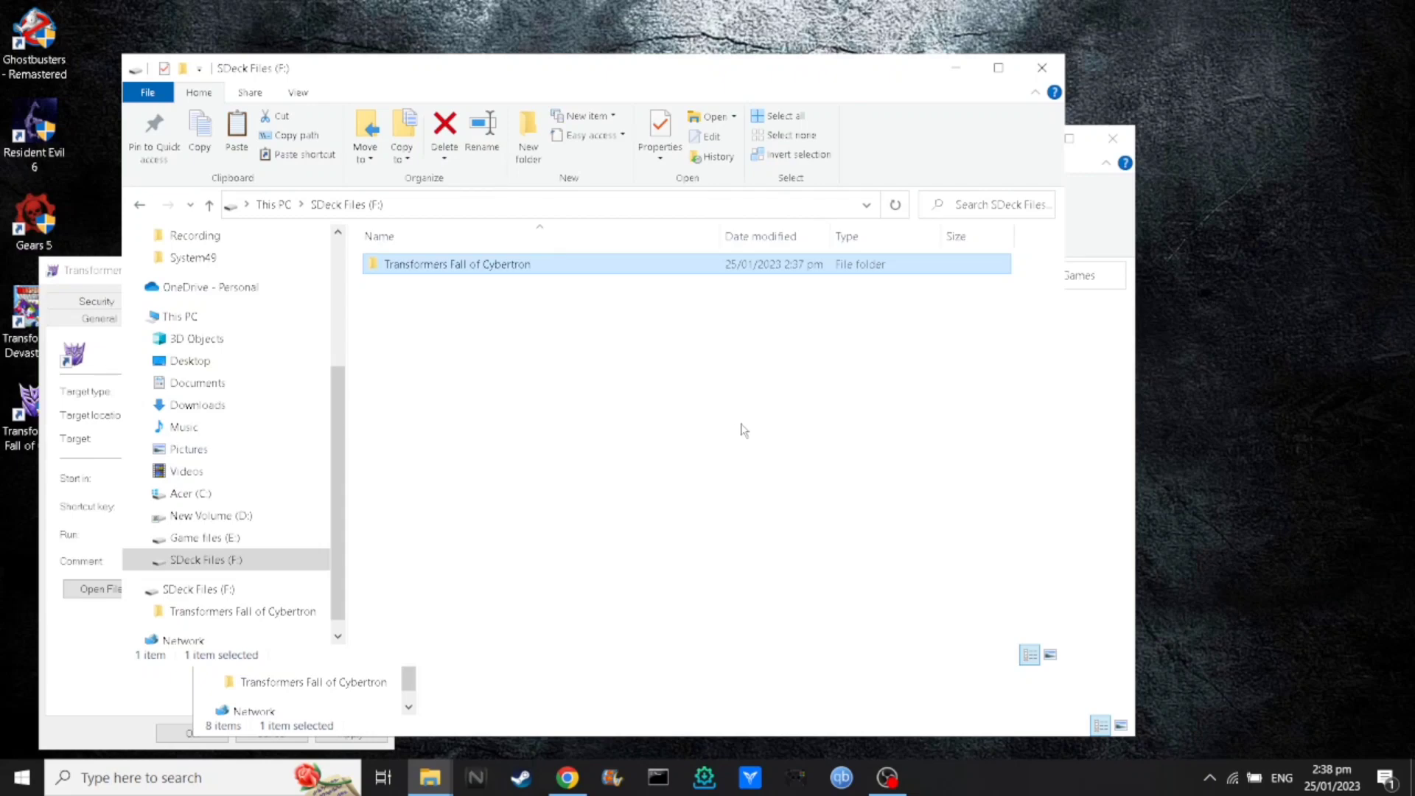
Step: Safely eject the mass storage device holding SDeck Files (F:)
{"action": "left_click", "coordinate": [1209, 777]}
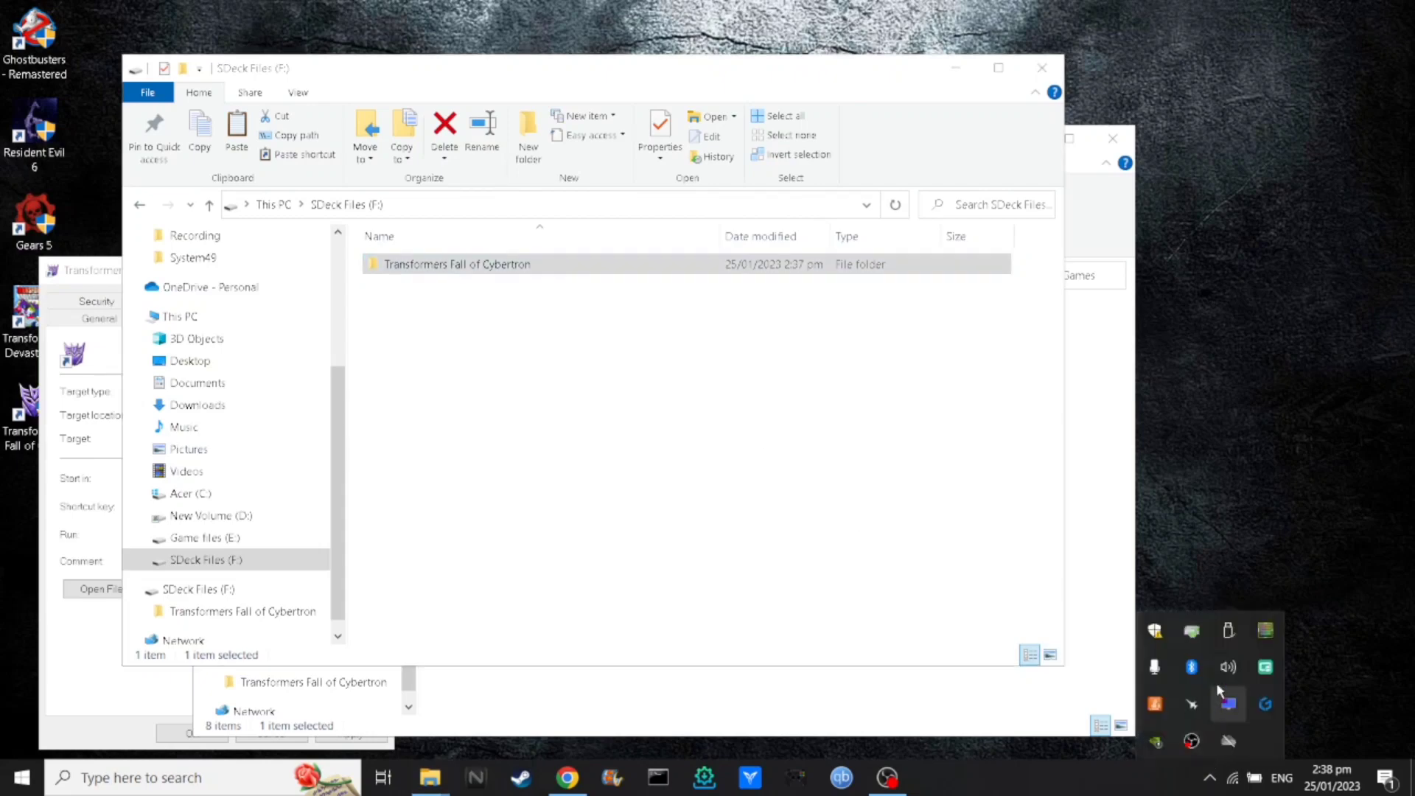
{"action": "left_click", "coordinate": [1232, 628]}
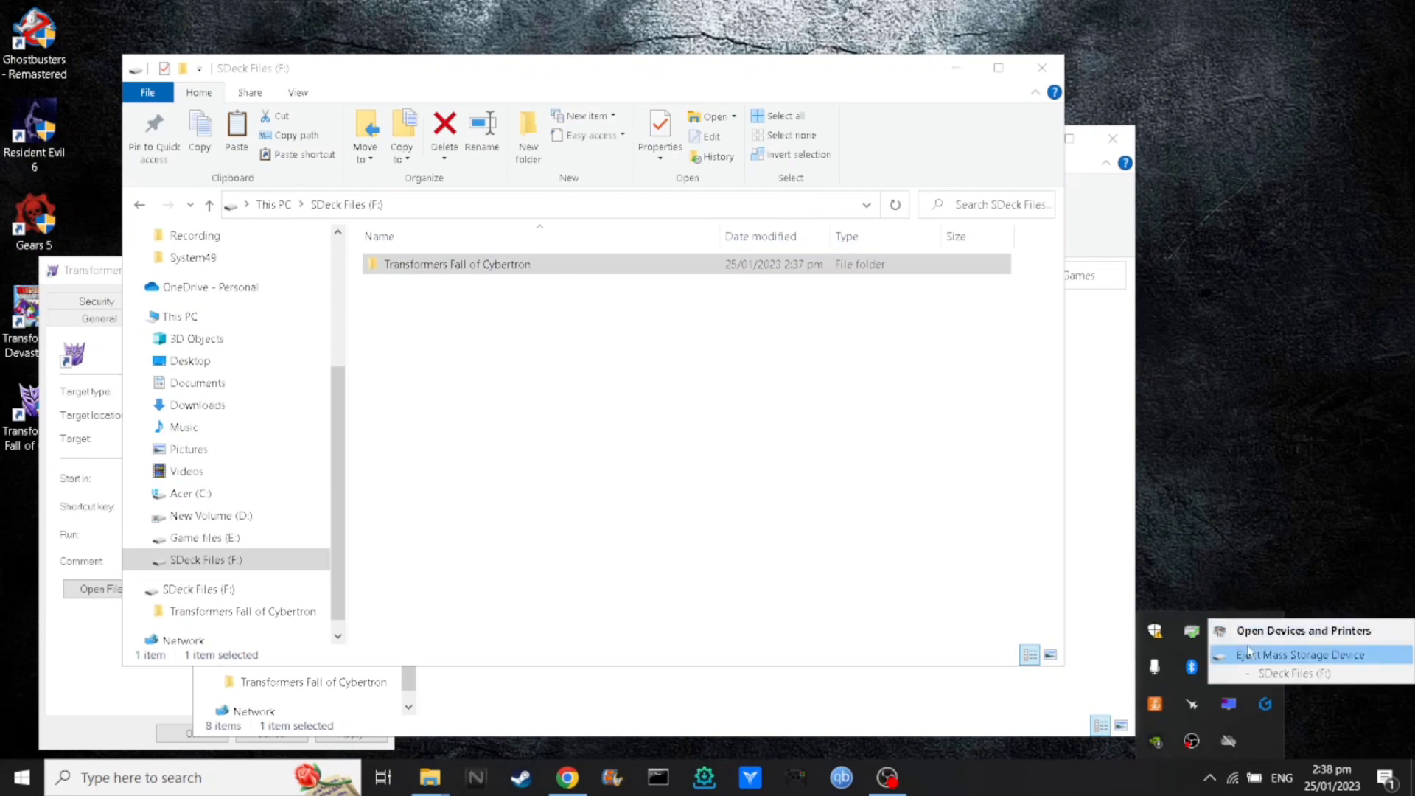
{"action": "left_click", "coordinate": [1247, 653]}
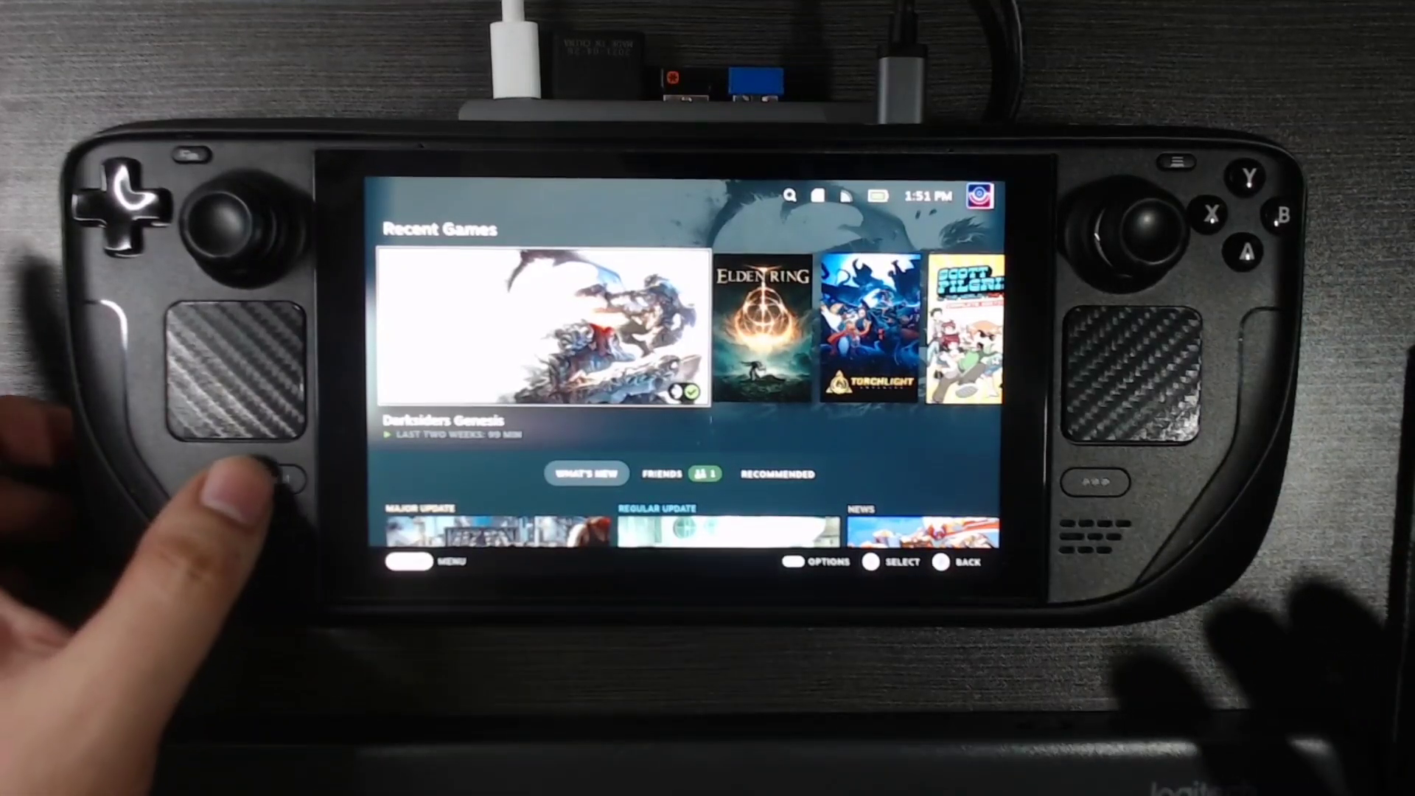
{"action": "left_click", "coordinate": [269, 479]}
{"action": "key", "text": "Down"}
{"action": "key", "text": "Down"}
{"action": "key", "text": "Down"}
{"action": "key", "text": "Down"}
{"action": "key", "text": "Down"}
{"action": "key", "text": "Down"}
{"action": "key", "text": "Down"}
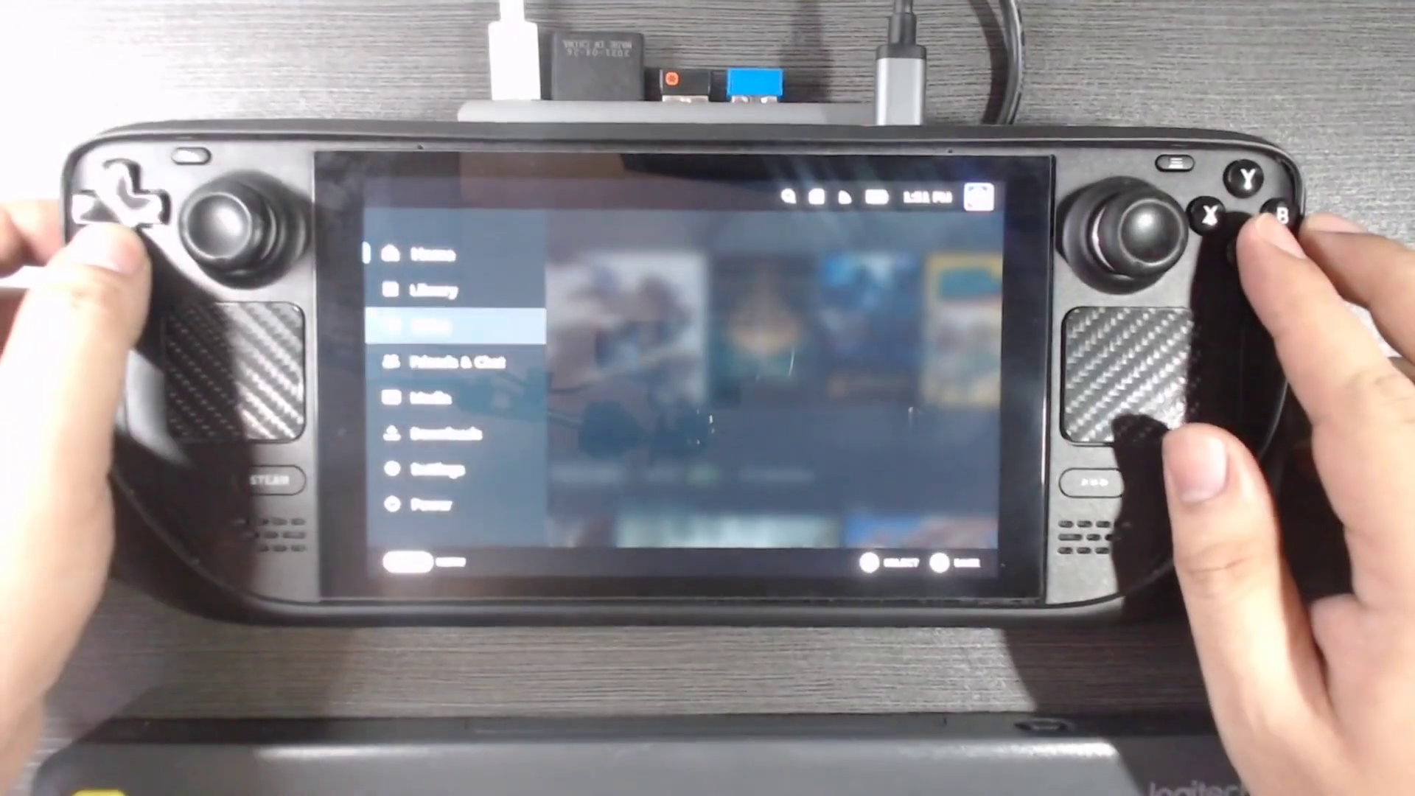
{"action": "key", "text": "Return"}
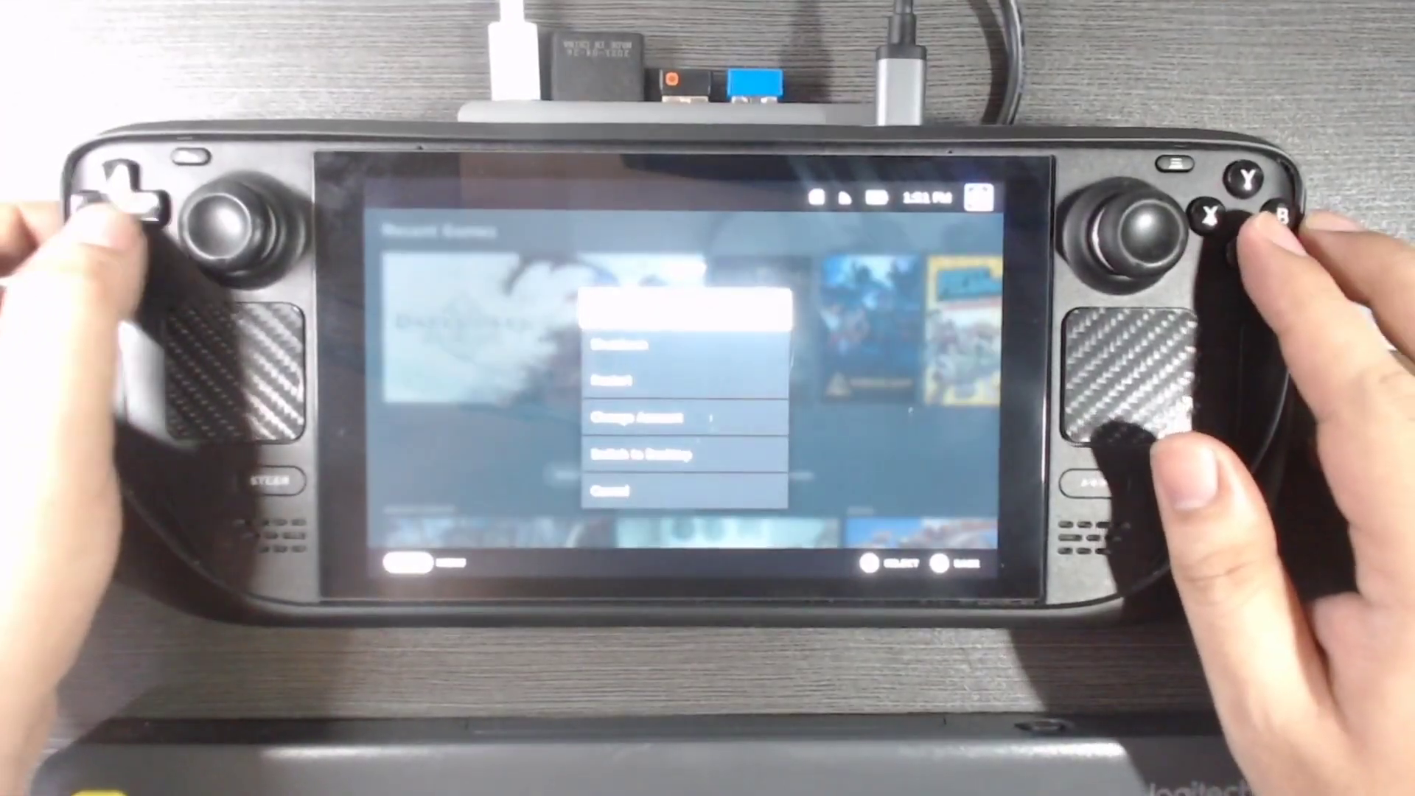
{"action": "key", "text": "Down"}
{"action": "key", "text": "Down"}
{"action": "key", "text": "Down"}
{"action": "key", "text": "Down"}
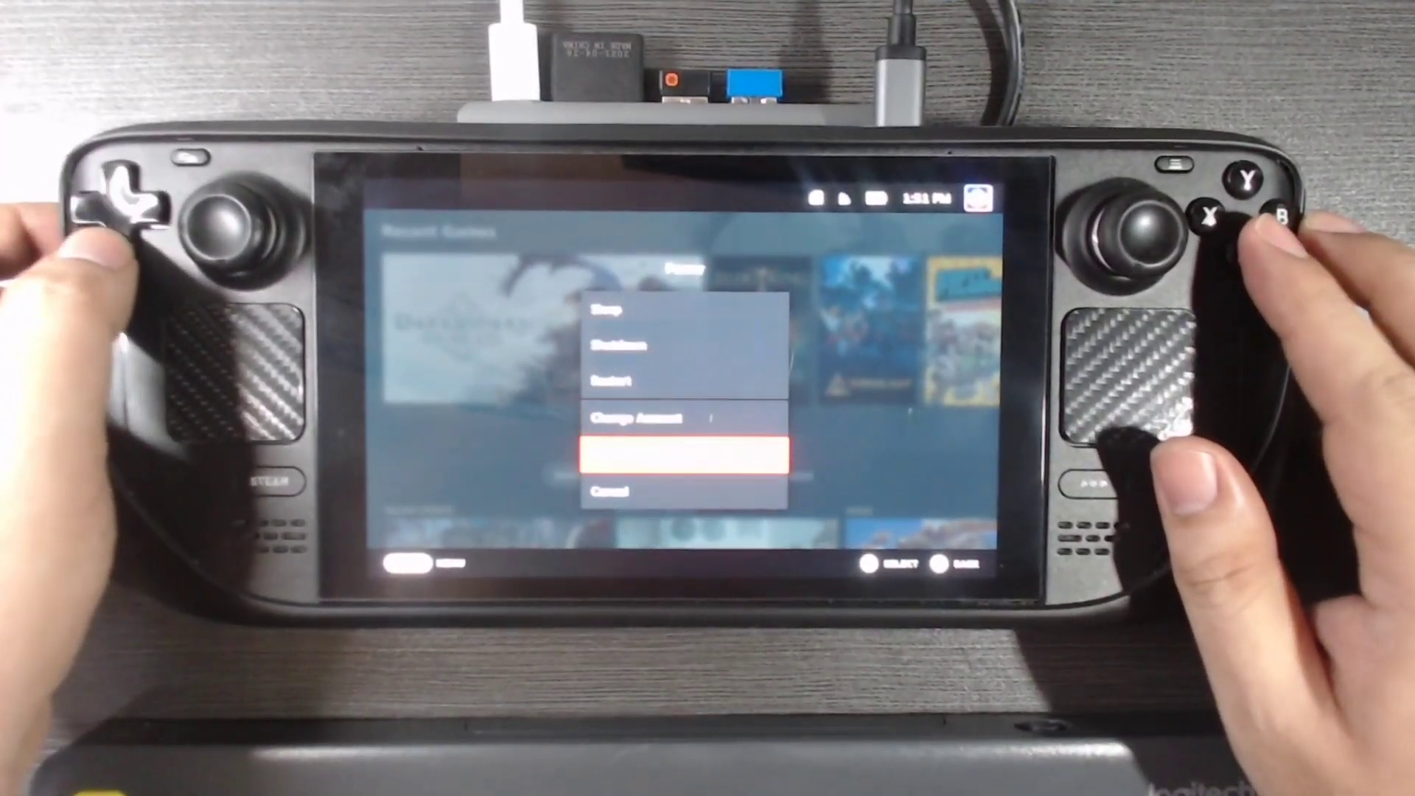
{"action": "key", "text": "Return"}
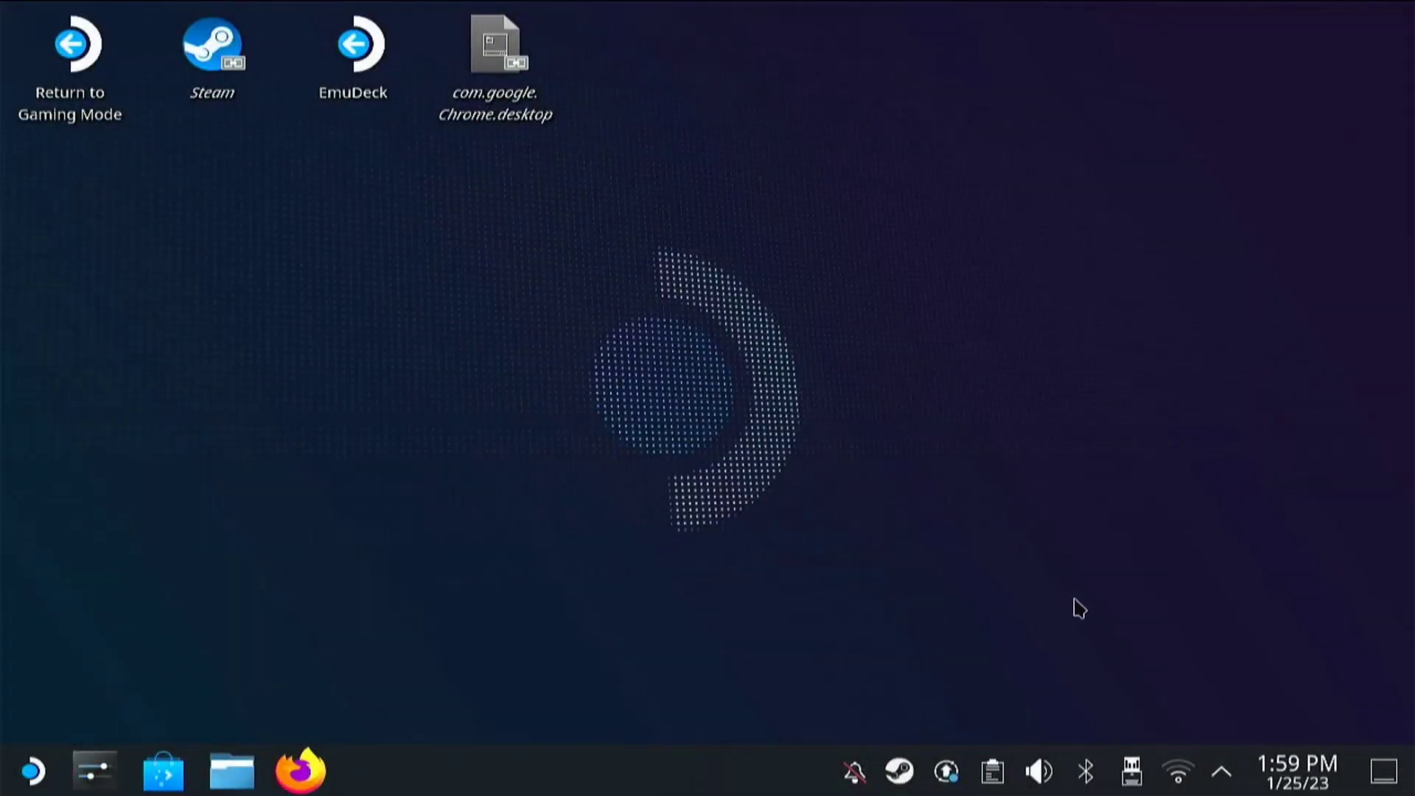
Step: Check the connected storage volumes in Disks & Devices for the SDeck Files card, and close the list
{"action": "left_click", "coordinate": [1132, 774]}
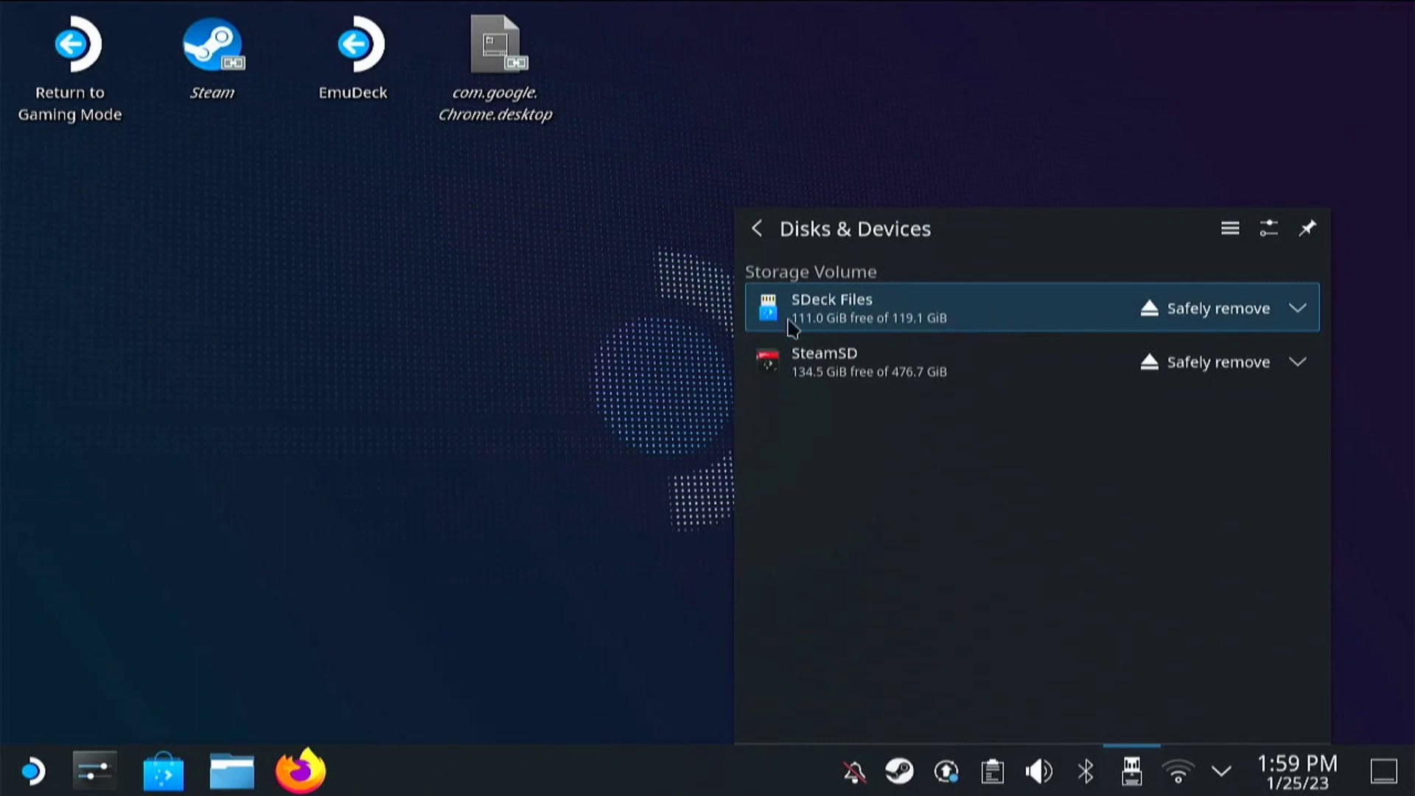
{"action": "left_click", "coordinate": [594, 342]}
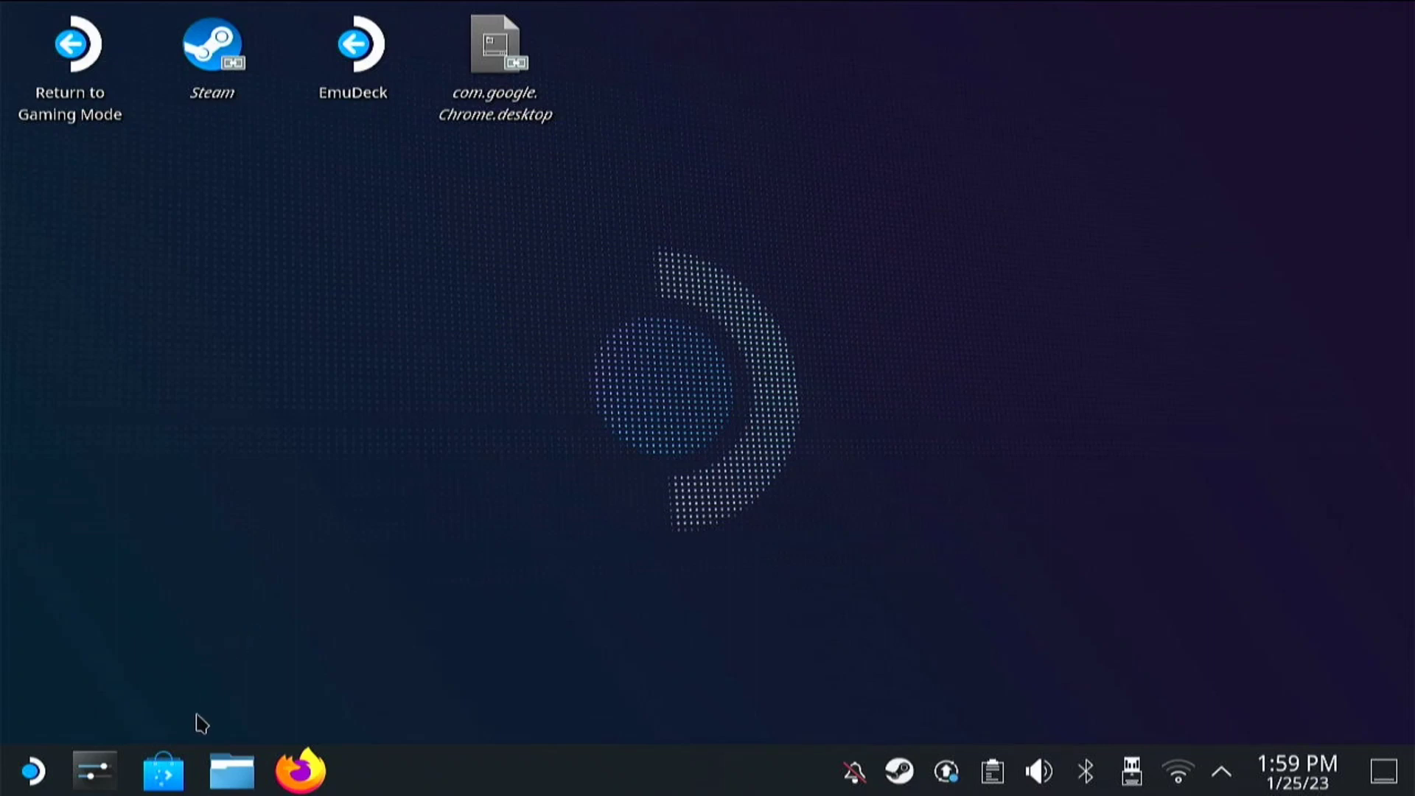
Step: Find Lutris, the video game preservation platform, in the Discover software center and install it
{"action": "left_click", "coordinate": [163, 771]}
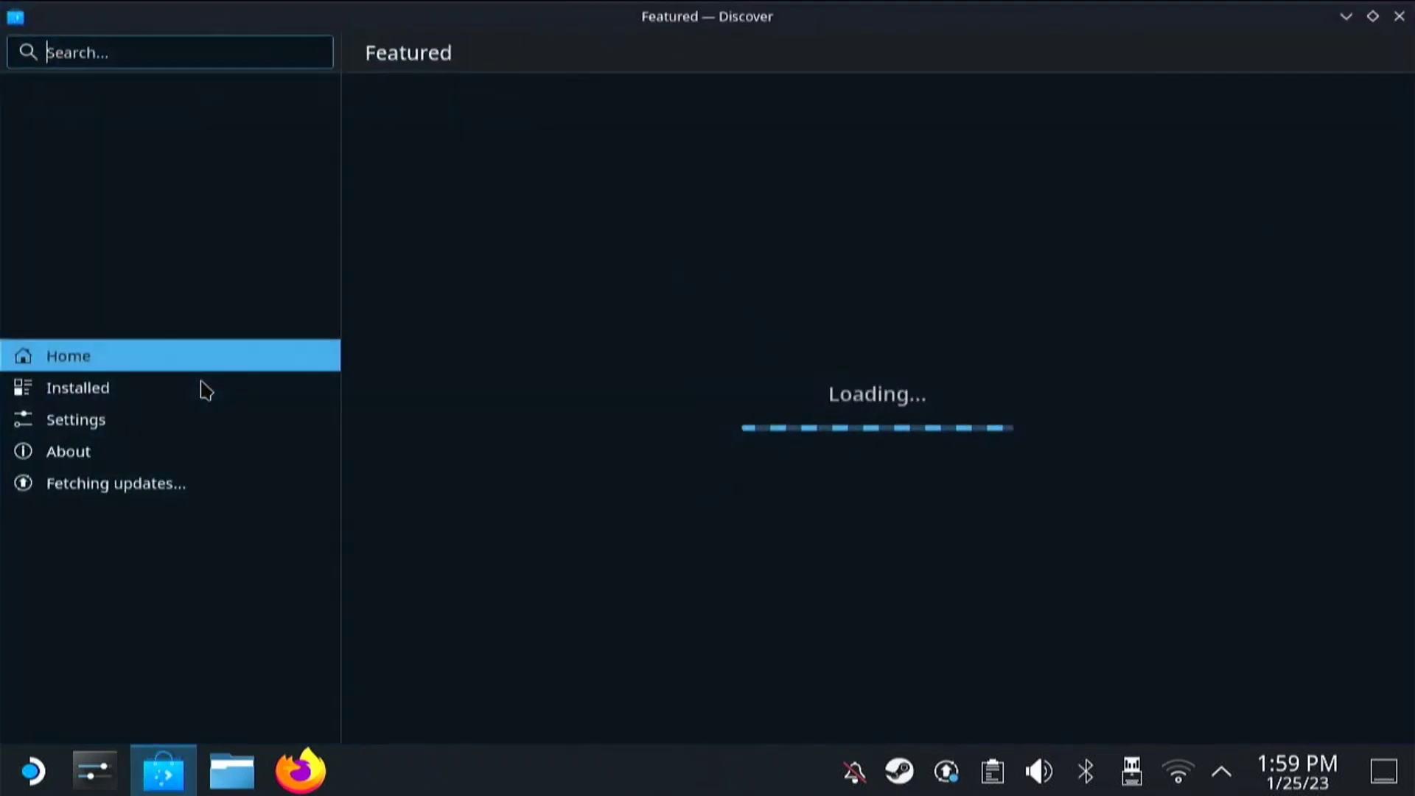
{"action": "type", "text": "l"}
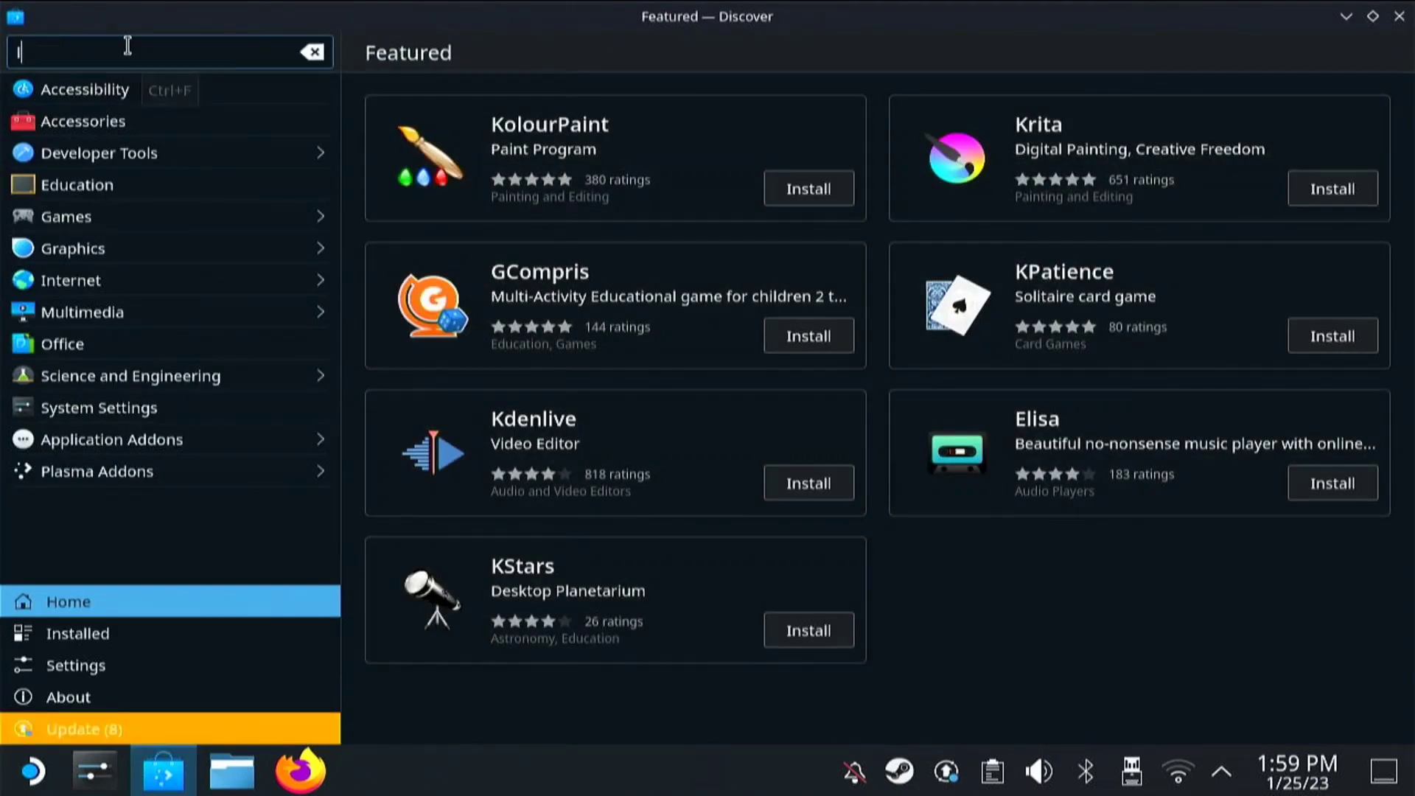
{"action": "type", "text": "utris"}
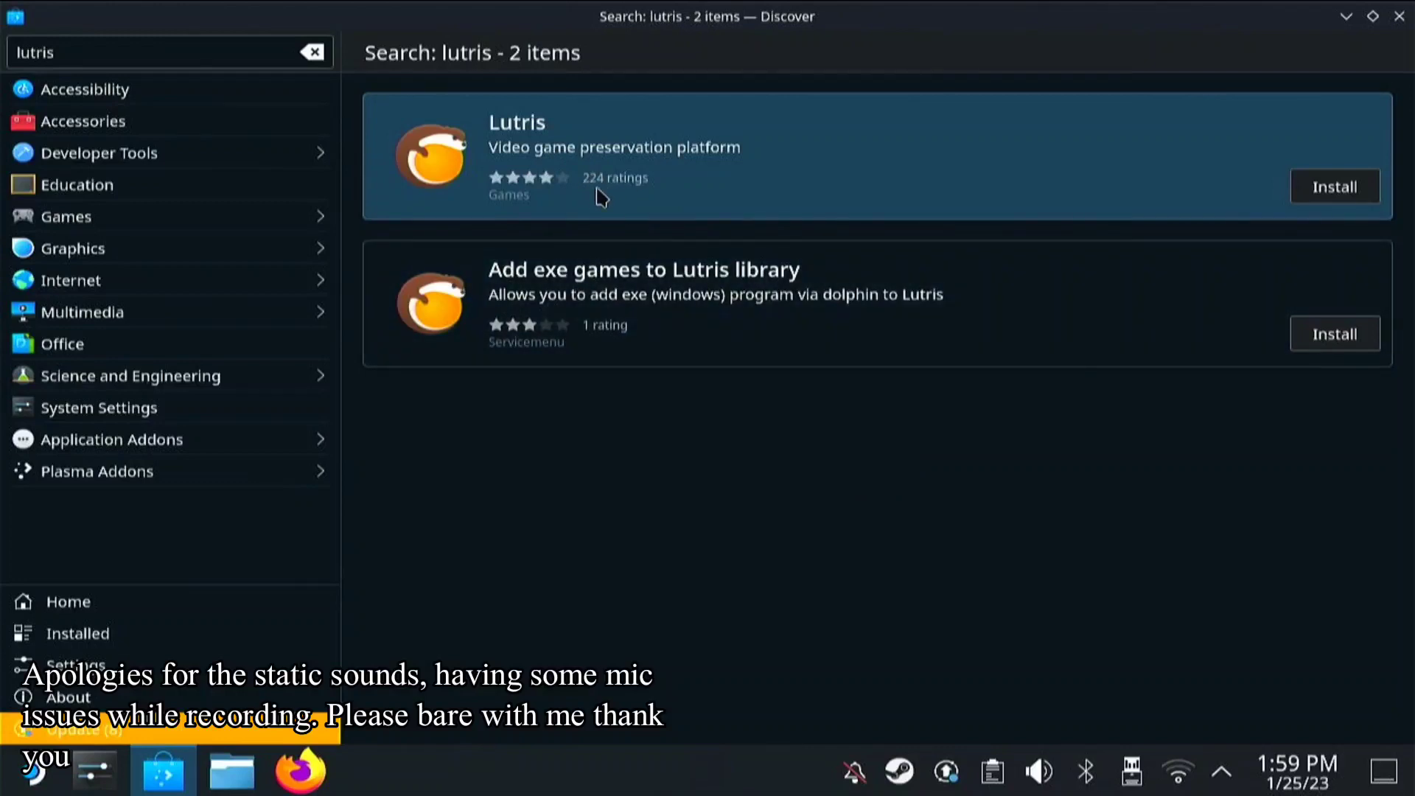
{"action": "left_click", "coordinate": [1336, 190]}
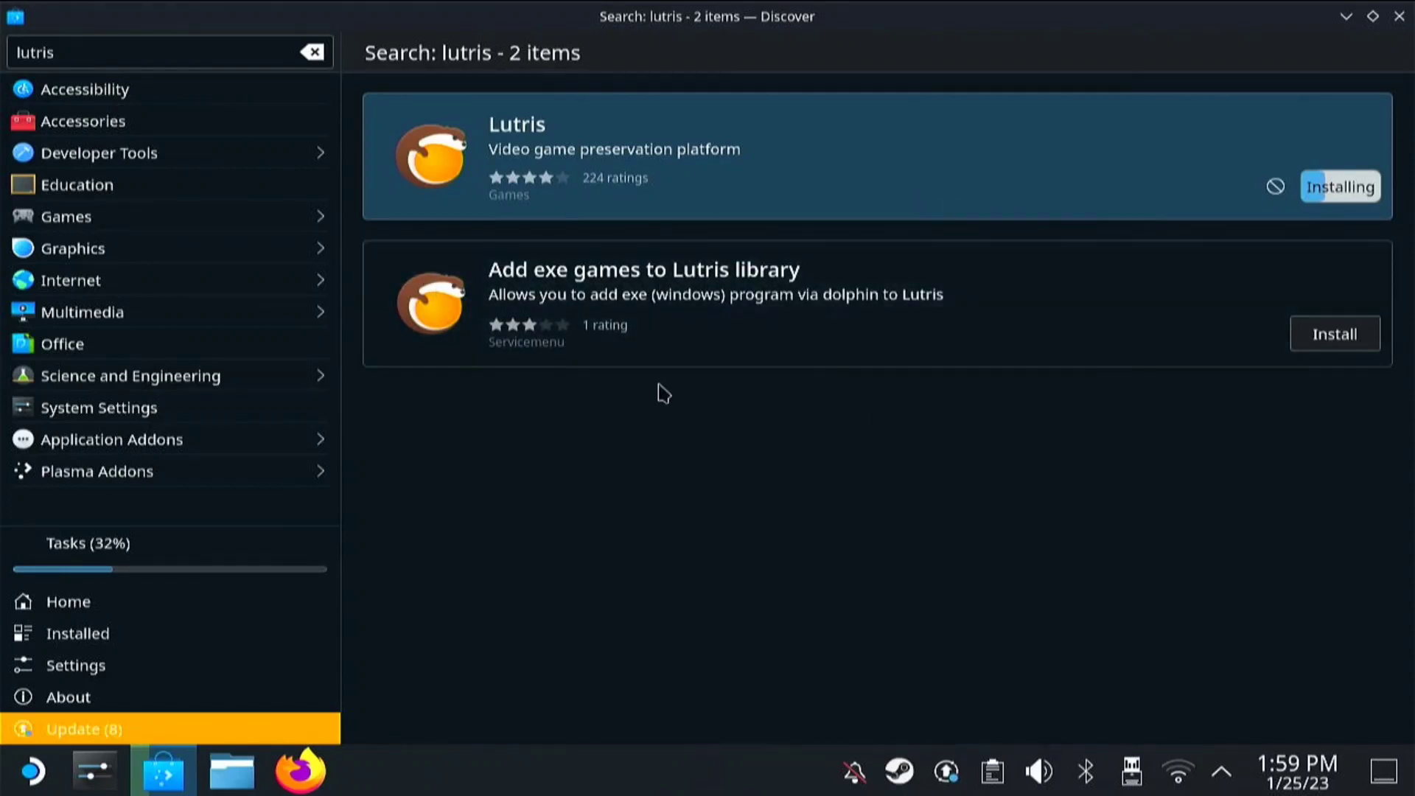
Step: Search Discover for protonup to check for ProtonUp-Qt, and close the store window
{"action": "left_click_drag", "start_coordinate": [135, 51], "coordinate": [1, 59]}
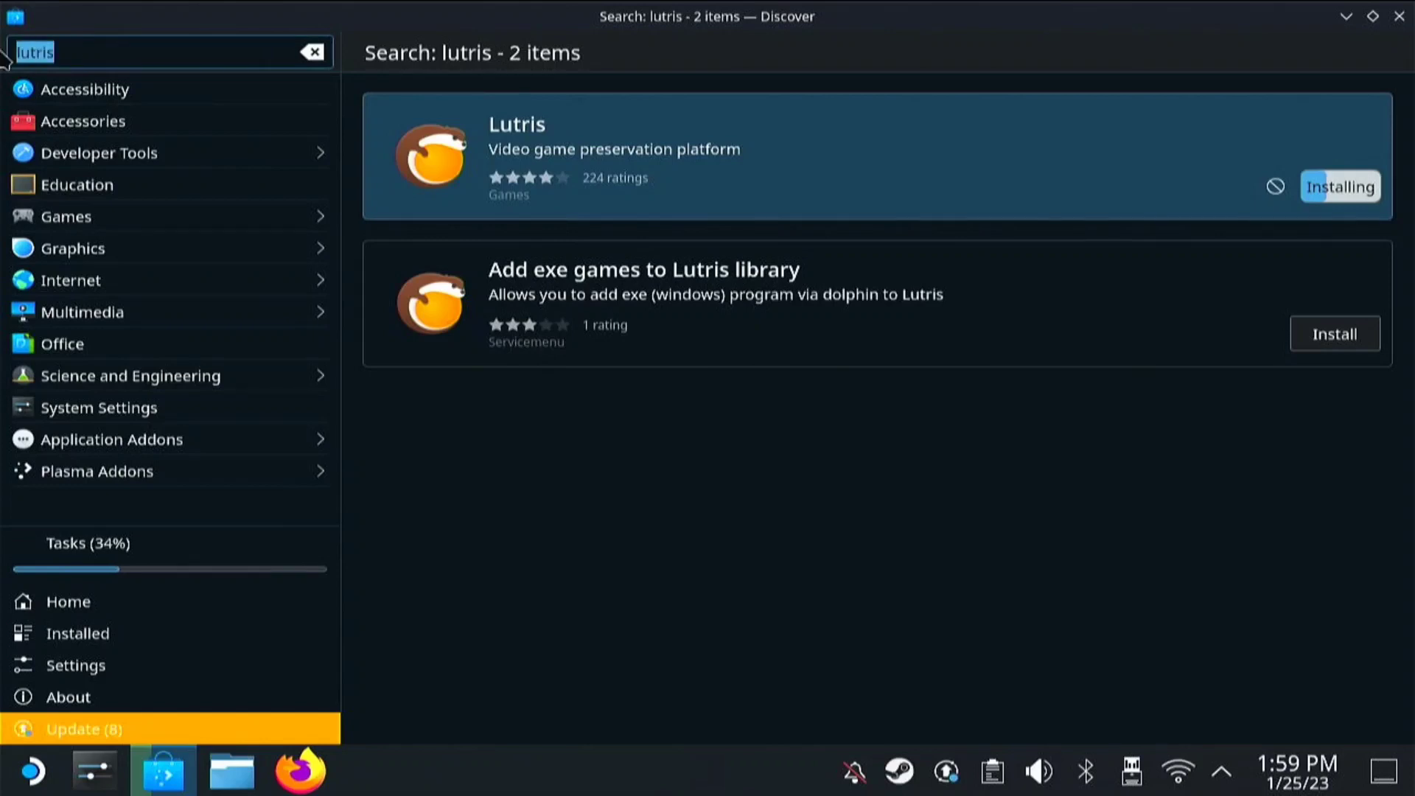
{"action": "type", "text": "po"}
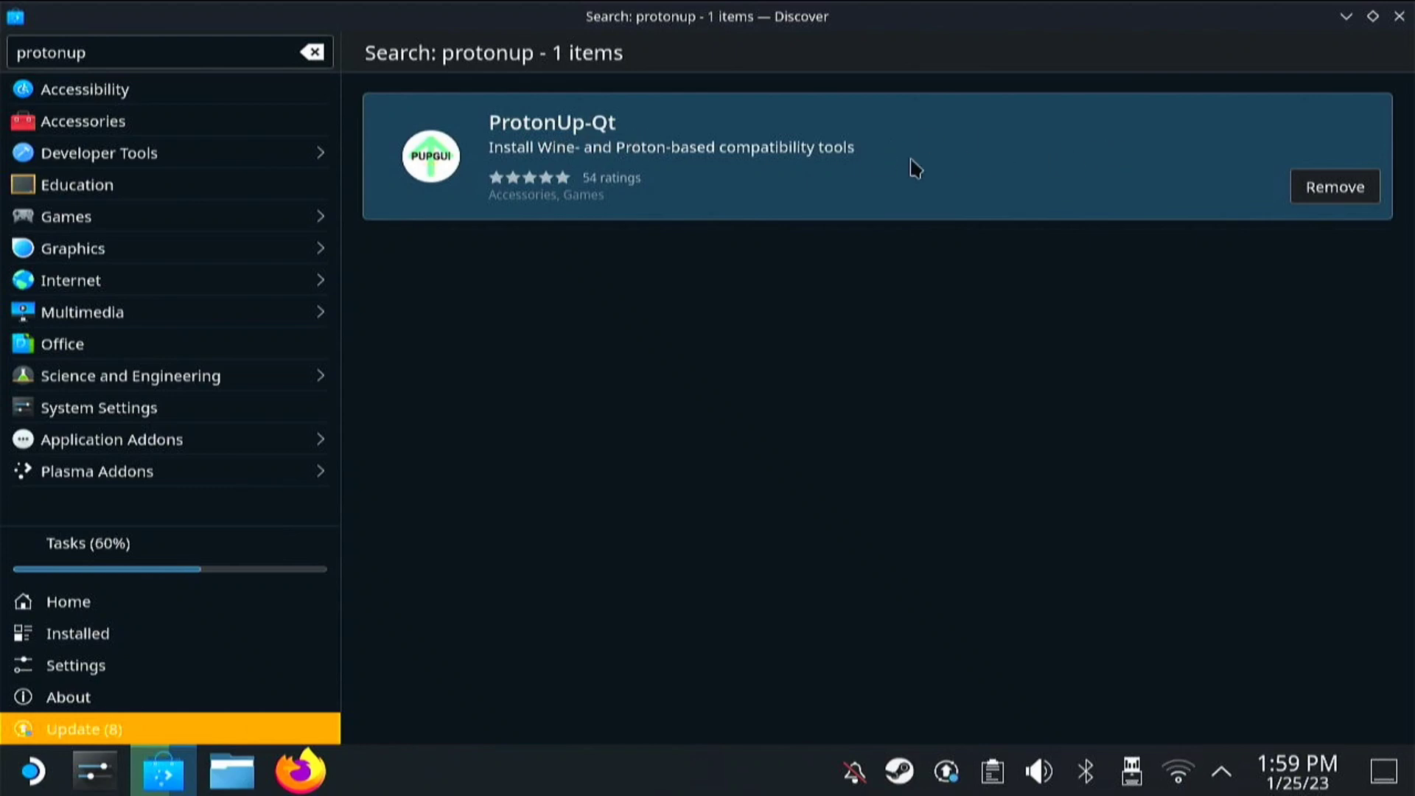
{"action": "left_click", "coordinate": [1399, 16]}
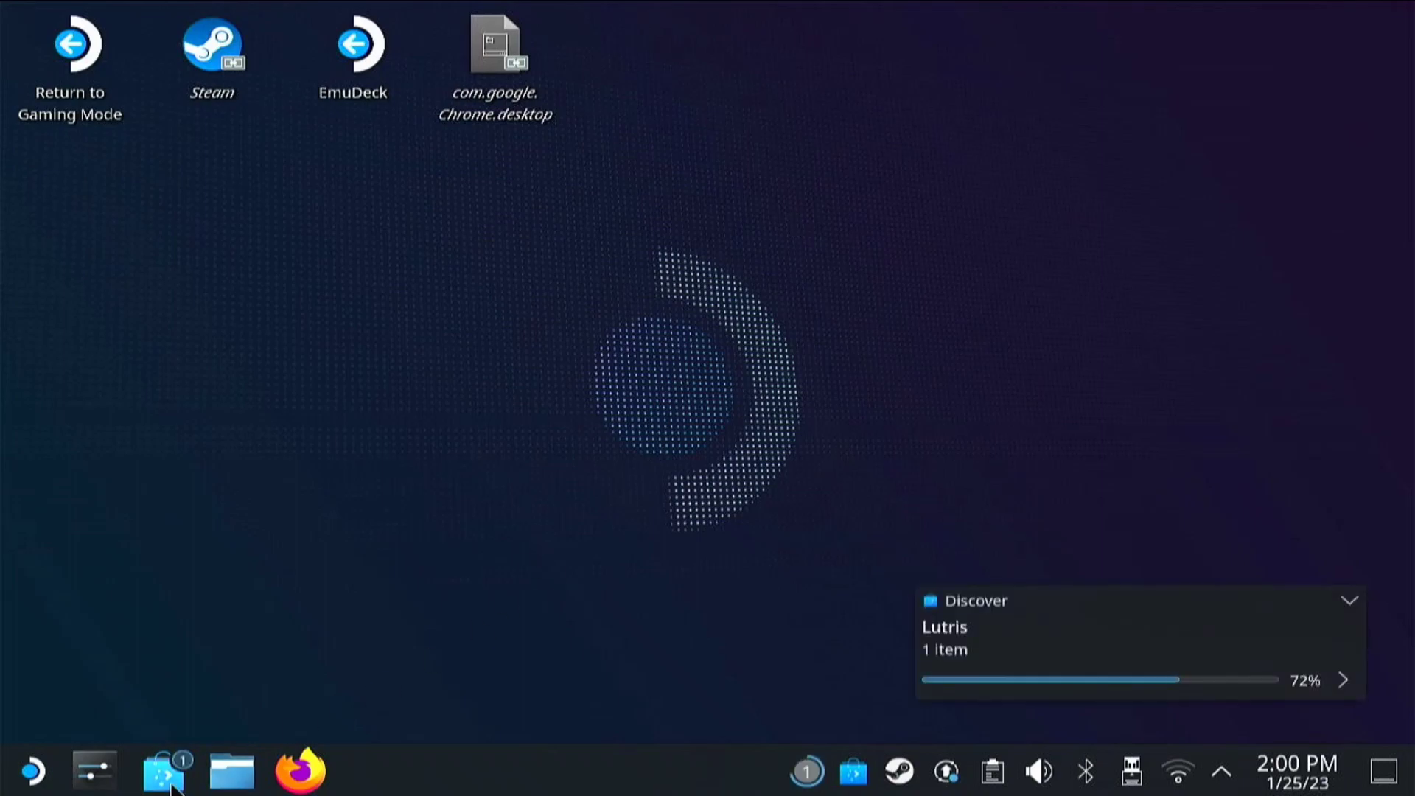
{"action": "left_click", "coordinate": [170, 782]}
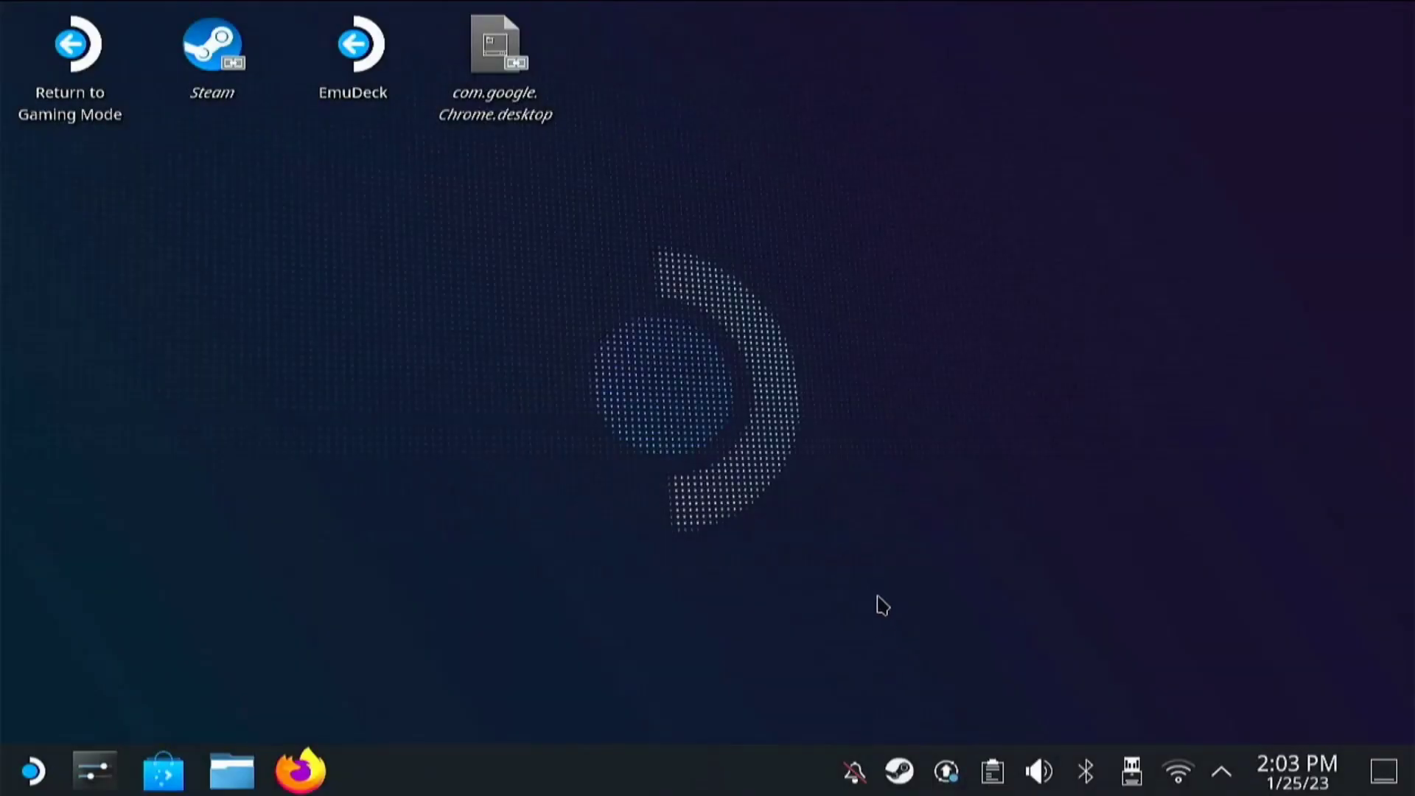
Step: Find Lutris among the installed applications and add its shortcut to the desktop
{"action": "left_click", "coordinate": [32, 781]}
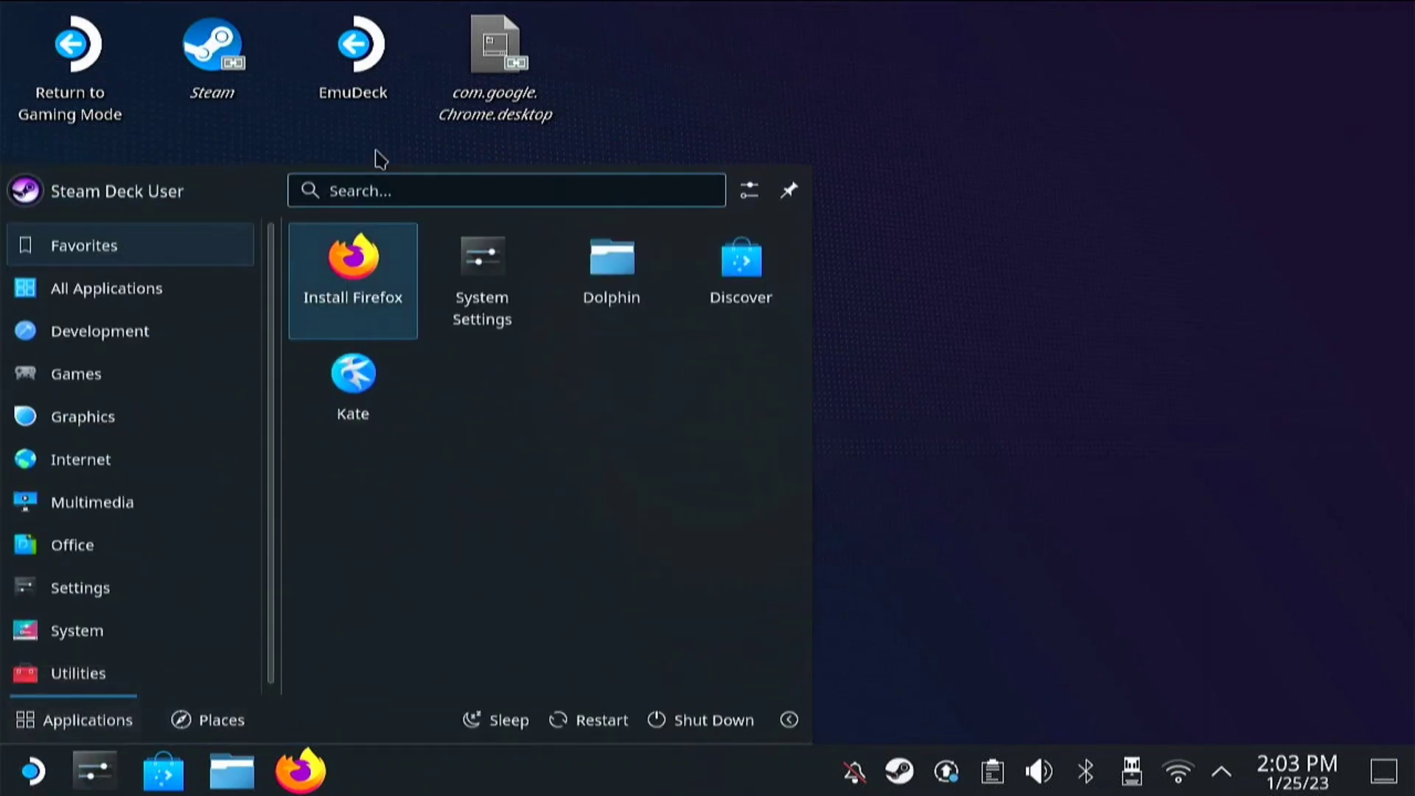
{"action": "left_click", "coordinate": [349, 193]}
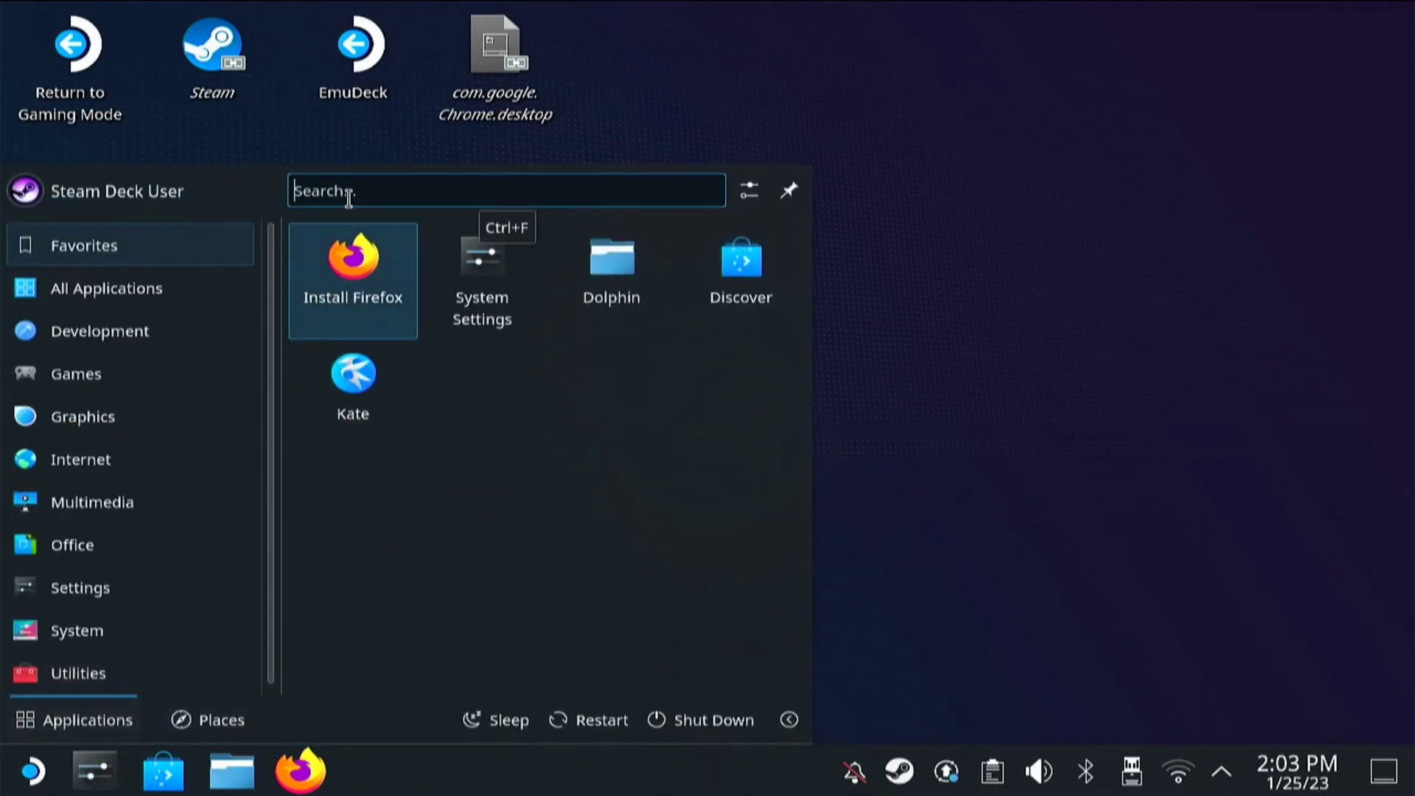
{"action": "type", "text": "lutri"}
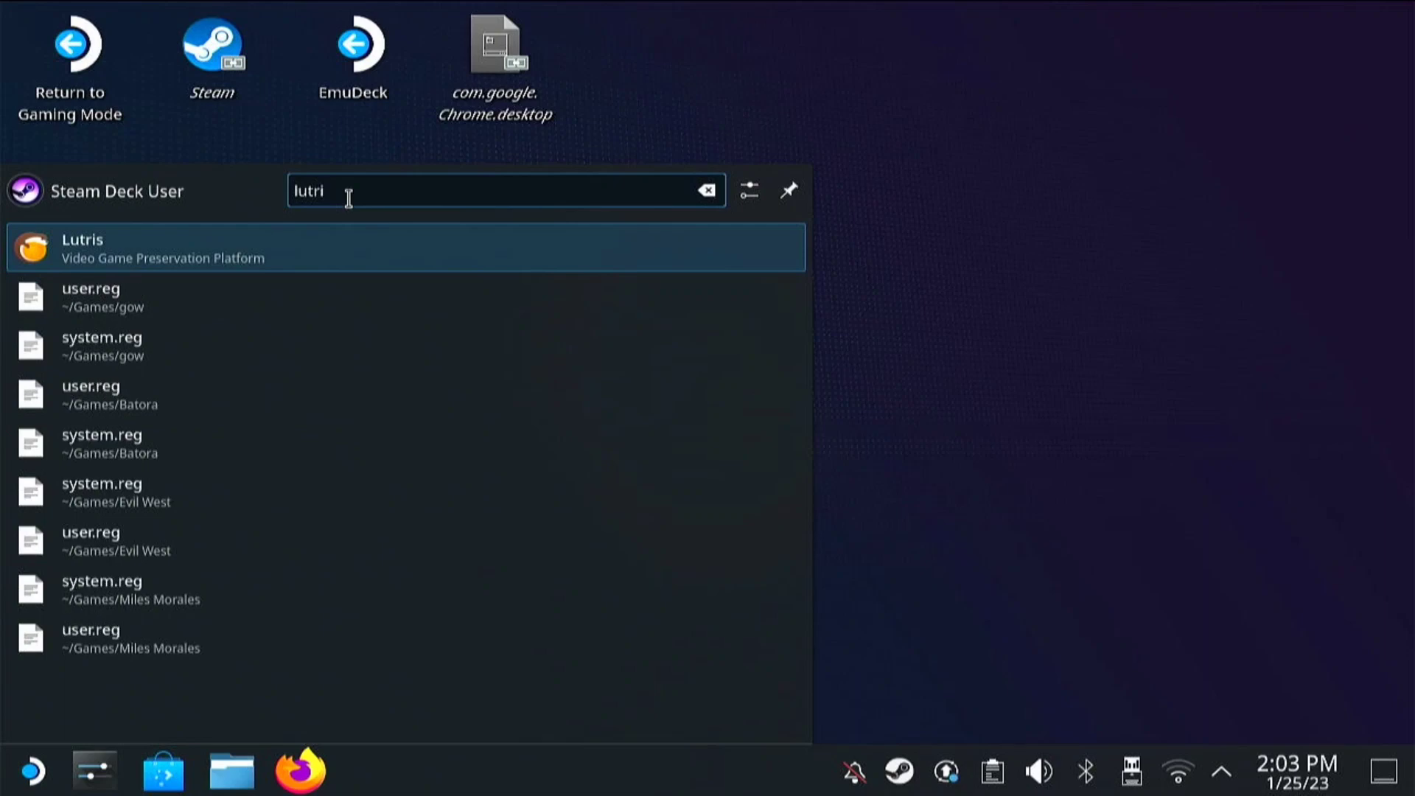
{"action": "right_click", "coordinate": [258, 259]}
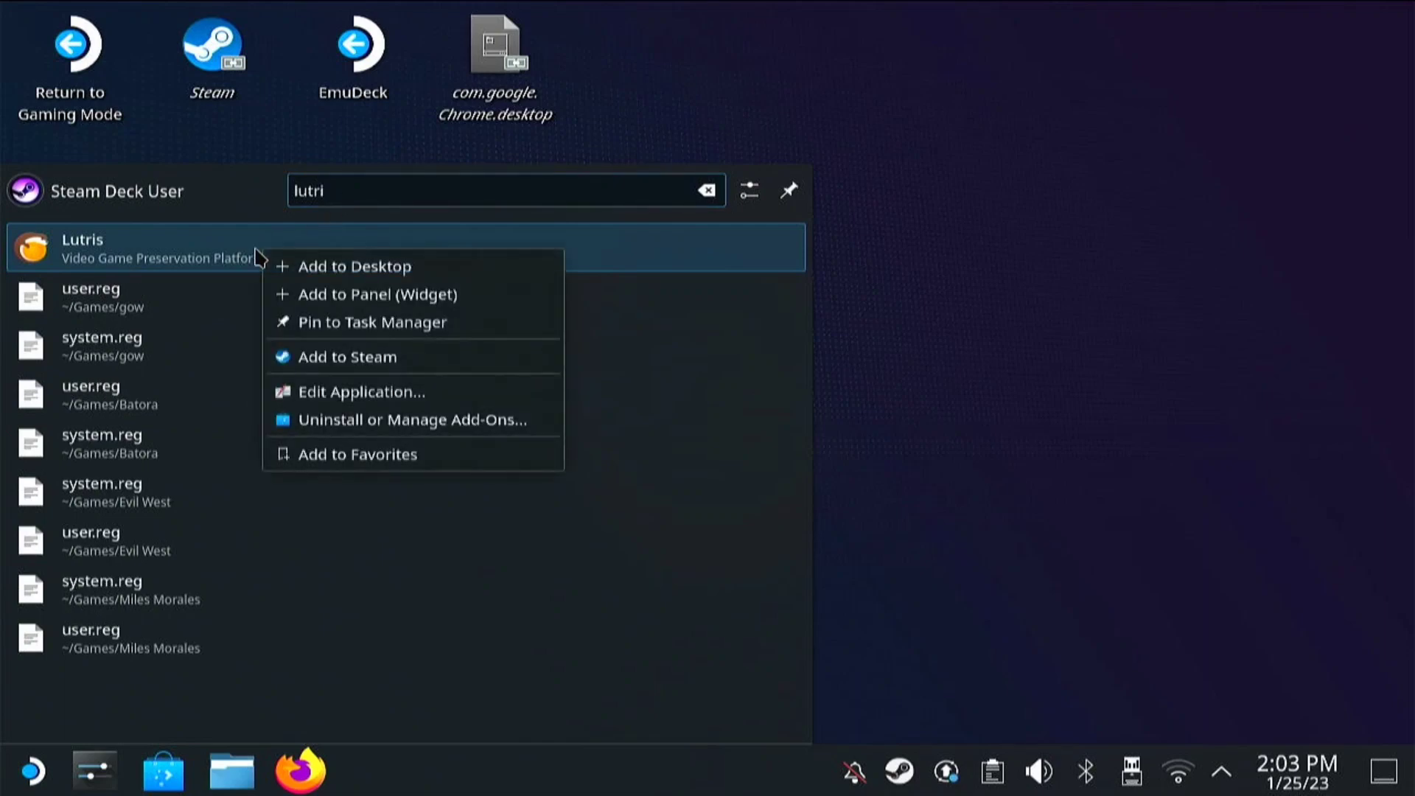
{"action": "left_click", "coordinate": [318, 266]}
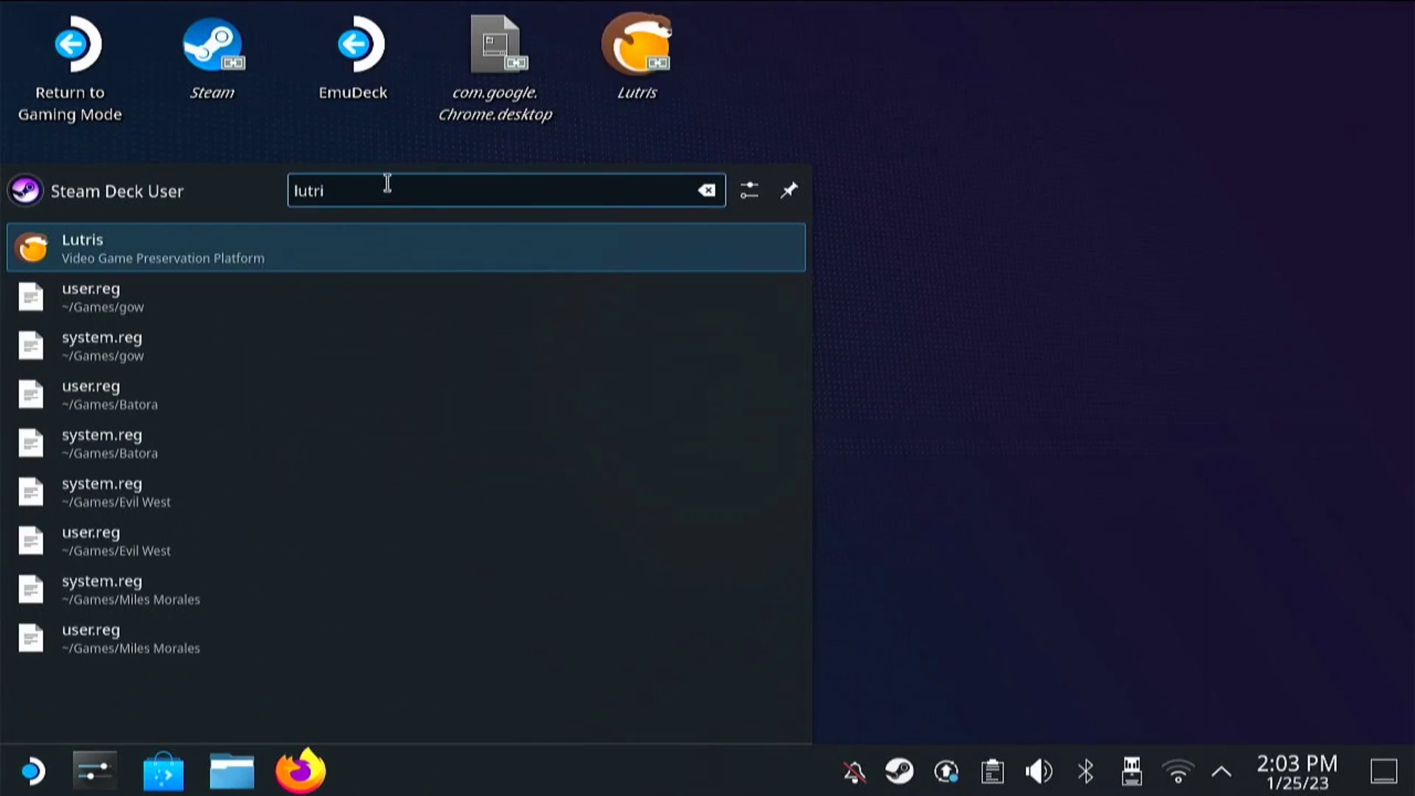
Step: Search the installed applications for protonup and launch ProtonUp-Qt
{"action": "left_click_drag", "start_coordinate": [345, 183], "coordinate": [250, 187]}
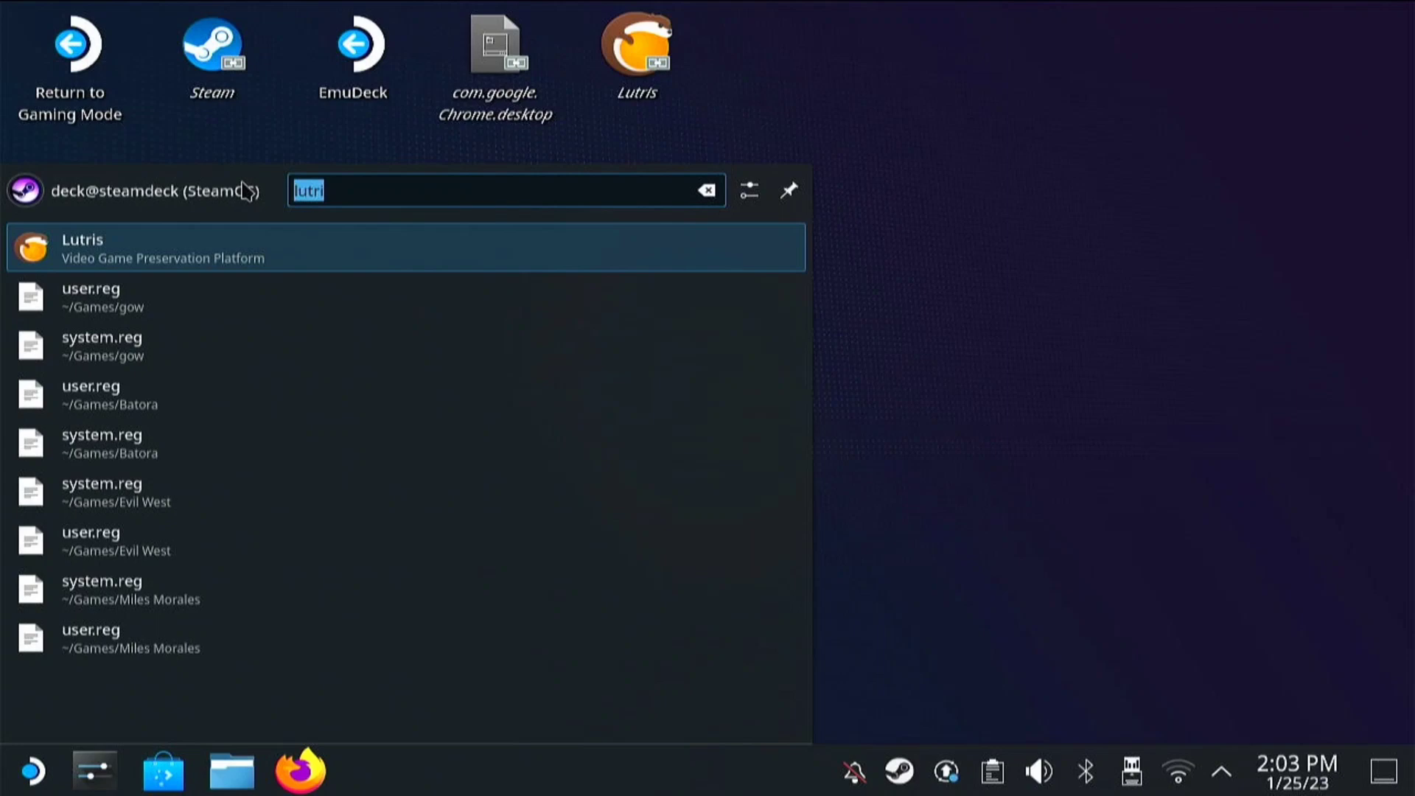
{"action": "type", "text": "pro"}
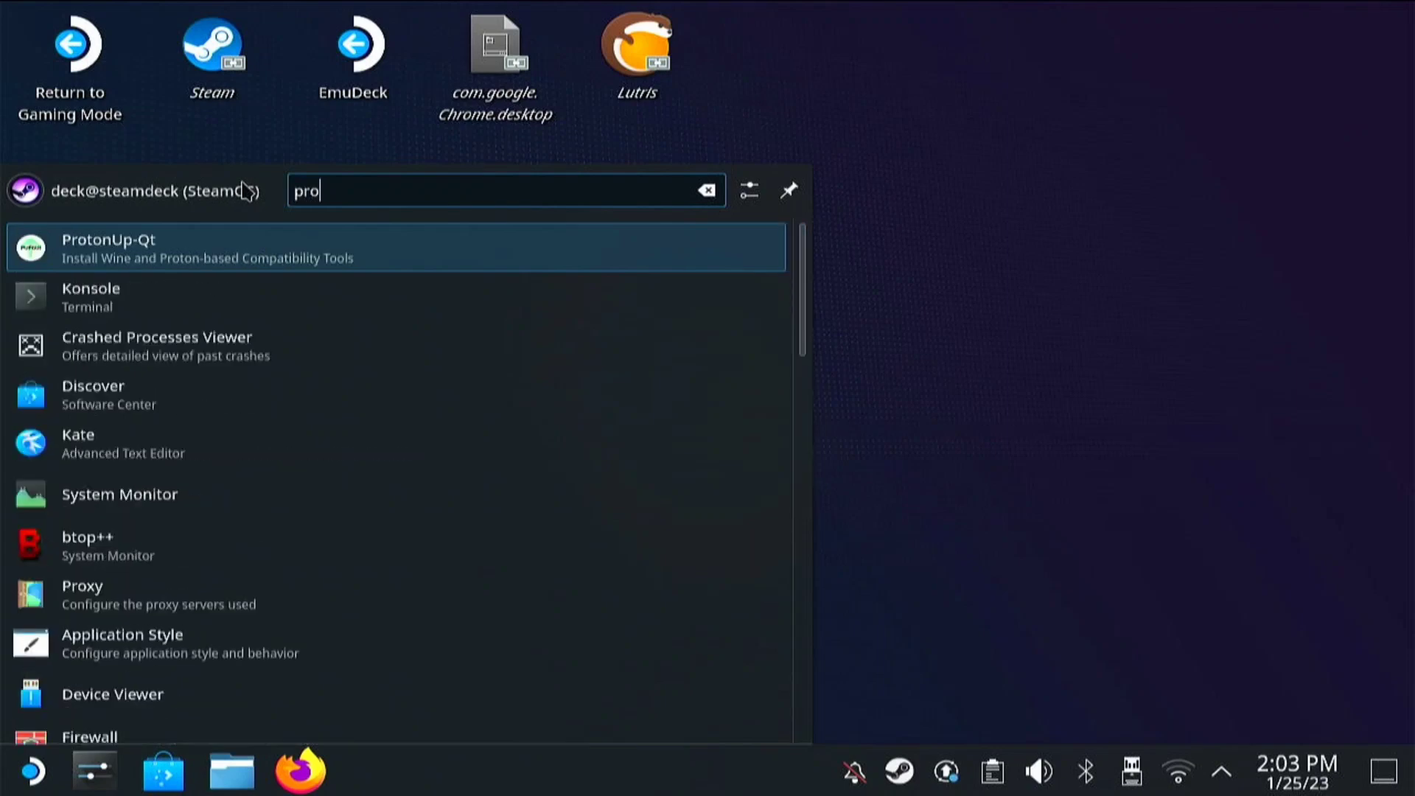
{"action": "type", "text": "to"}
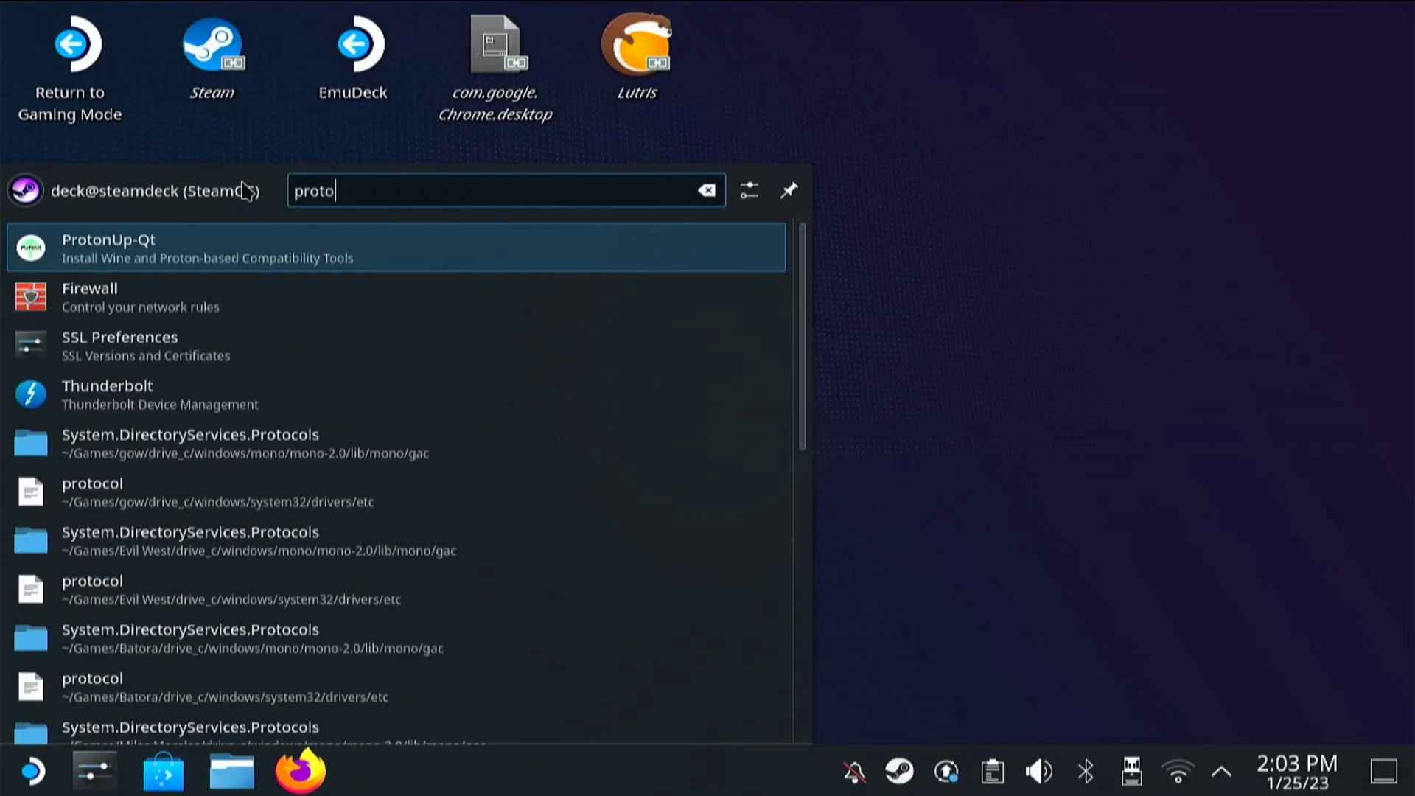
{"action": "type", "text": "nup"}
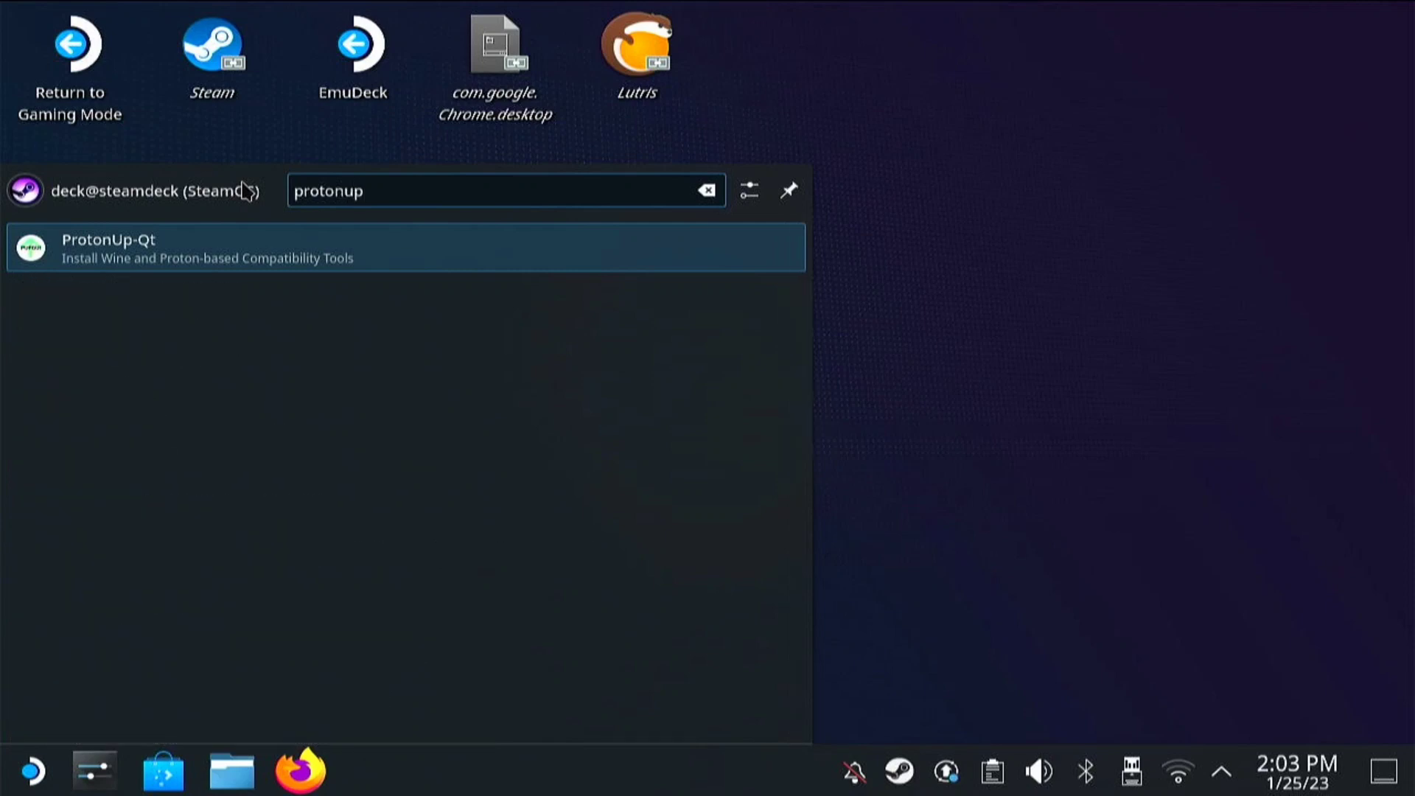
{"action": "left_click", "coordinate": [215, 259]}
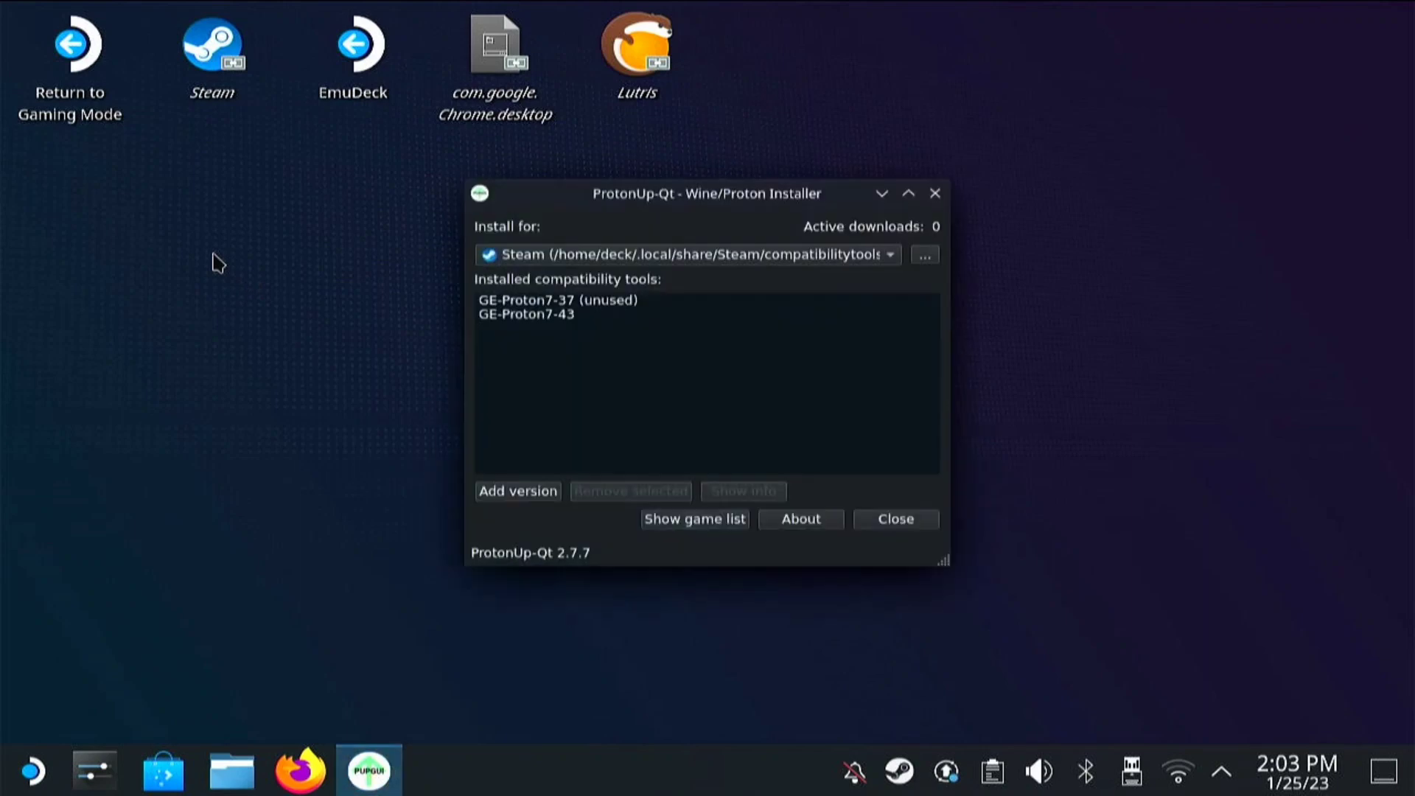
Step: Install Wine-GE version GE-Proton7-35 for the Lutris Flatpak target, and close ProtonUp-Qt
{"action": "left_click", "coordinate": [893, 256]}
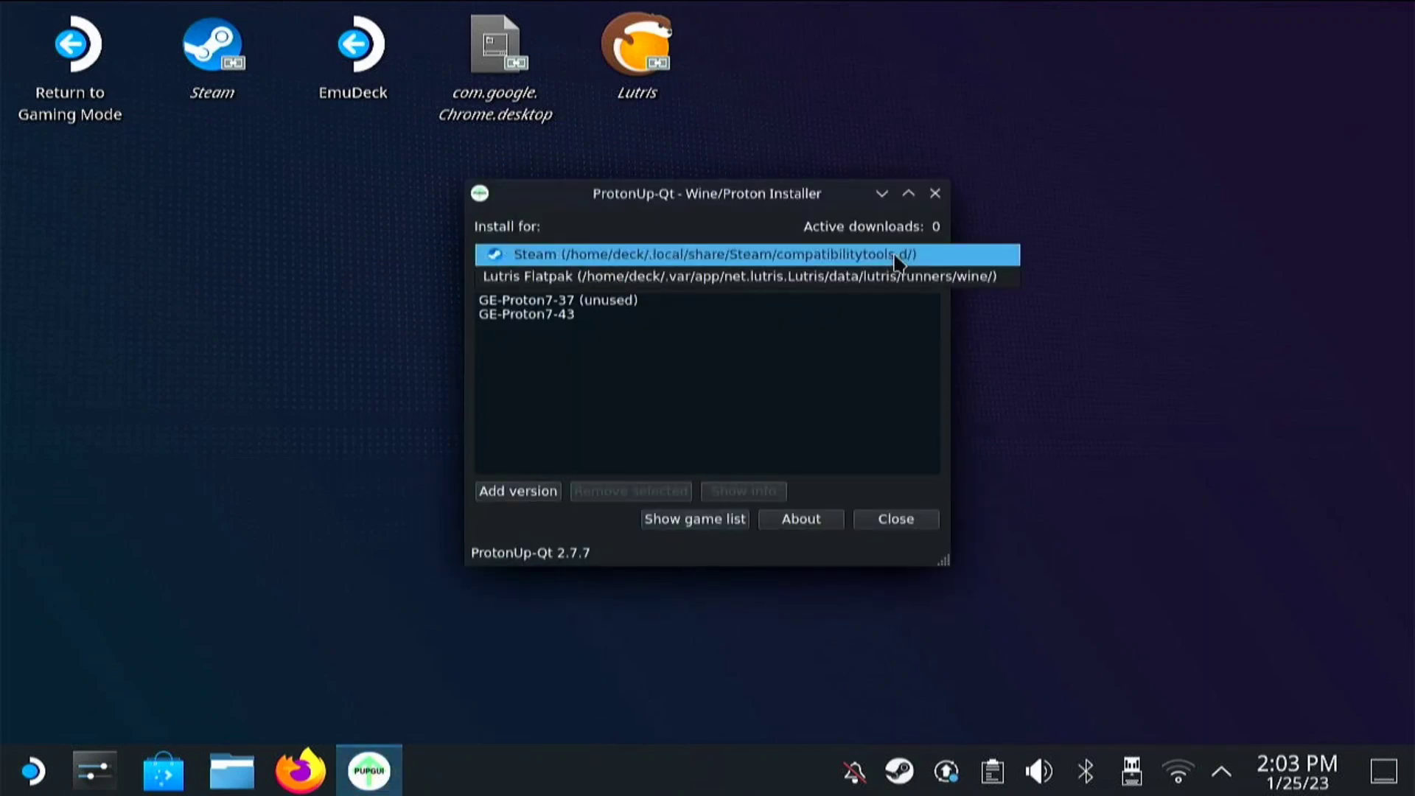
{"action": "left_click", "coordinate": [521, 279]}
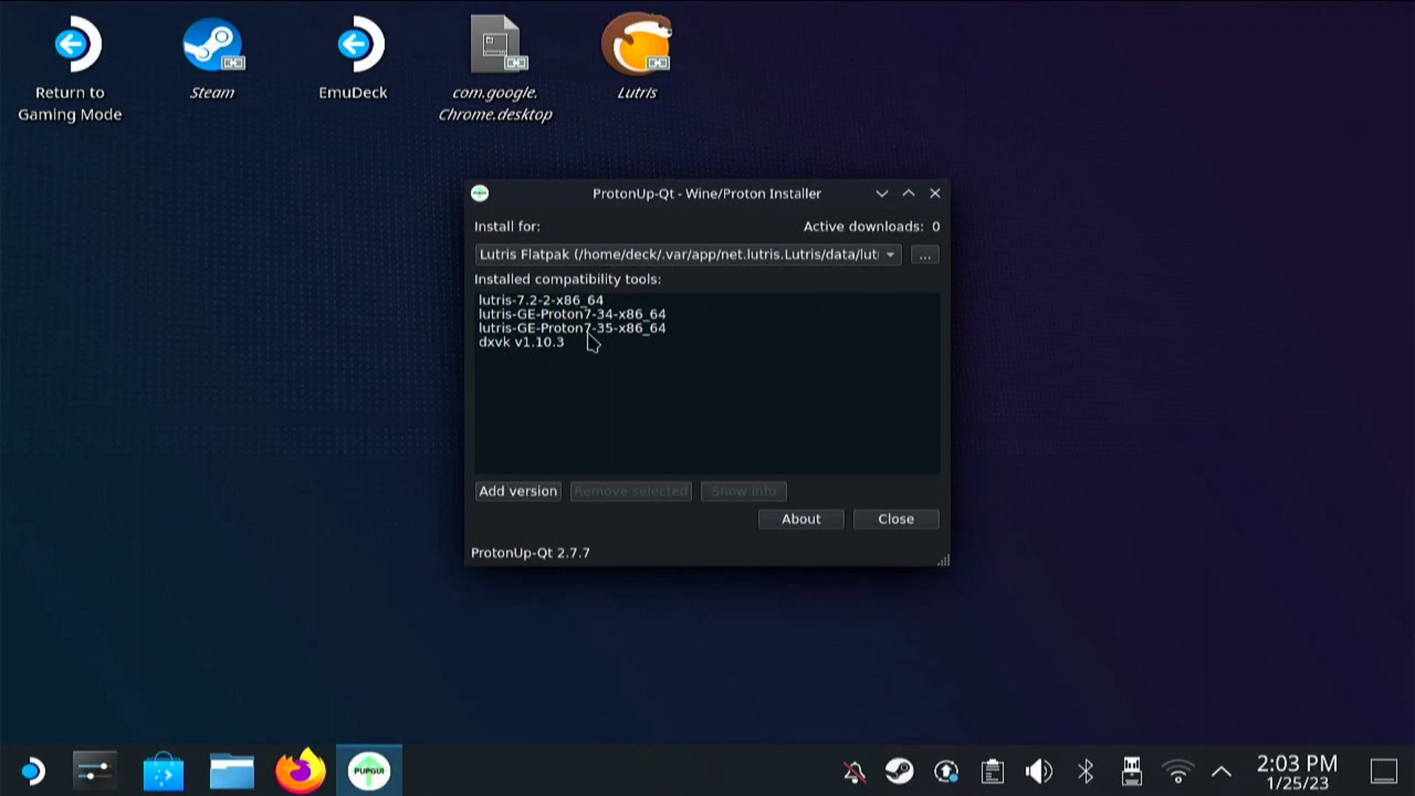
{"action": "left_click", "coordinate": [538, 491]}
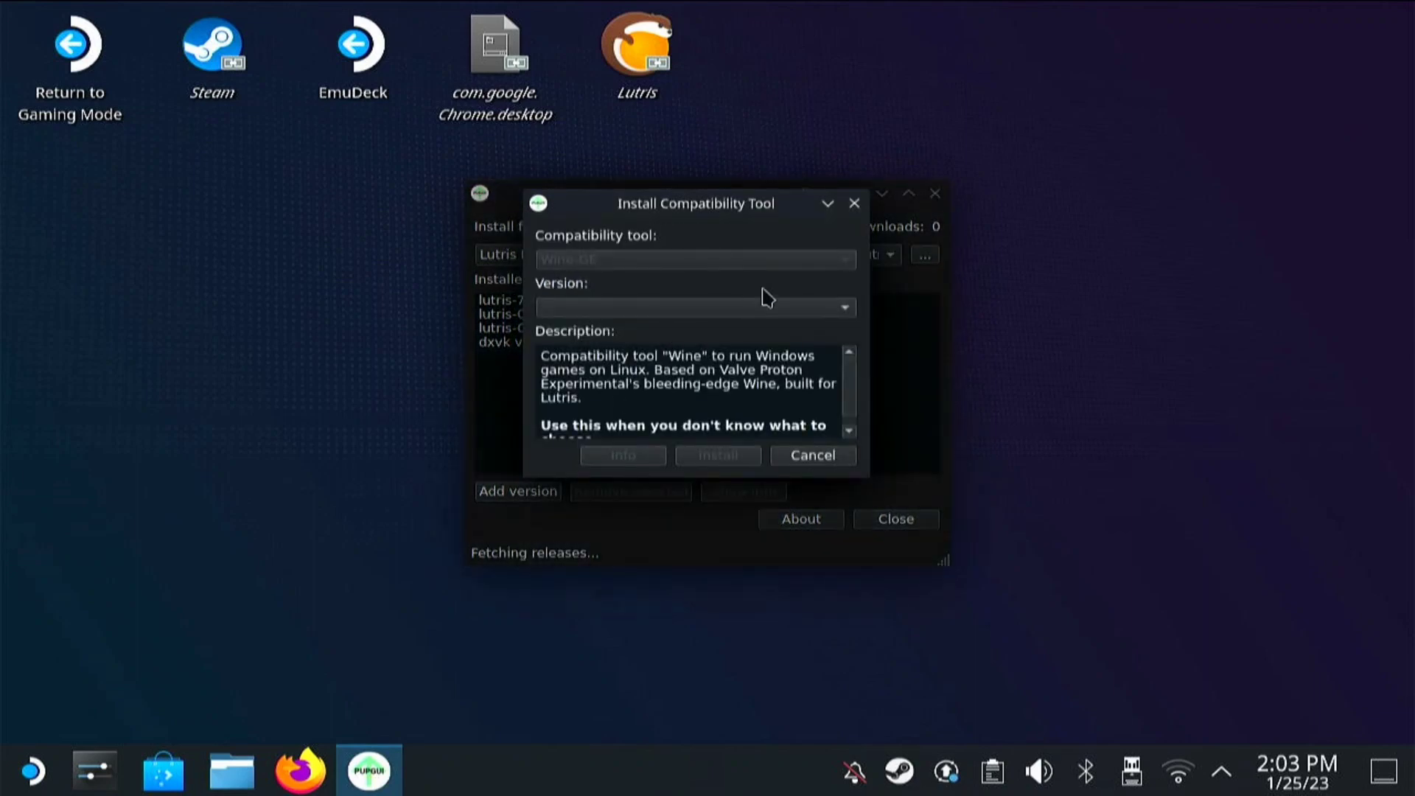
{"action": "left_click", "coordinate": [851, 311]}
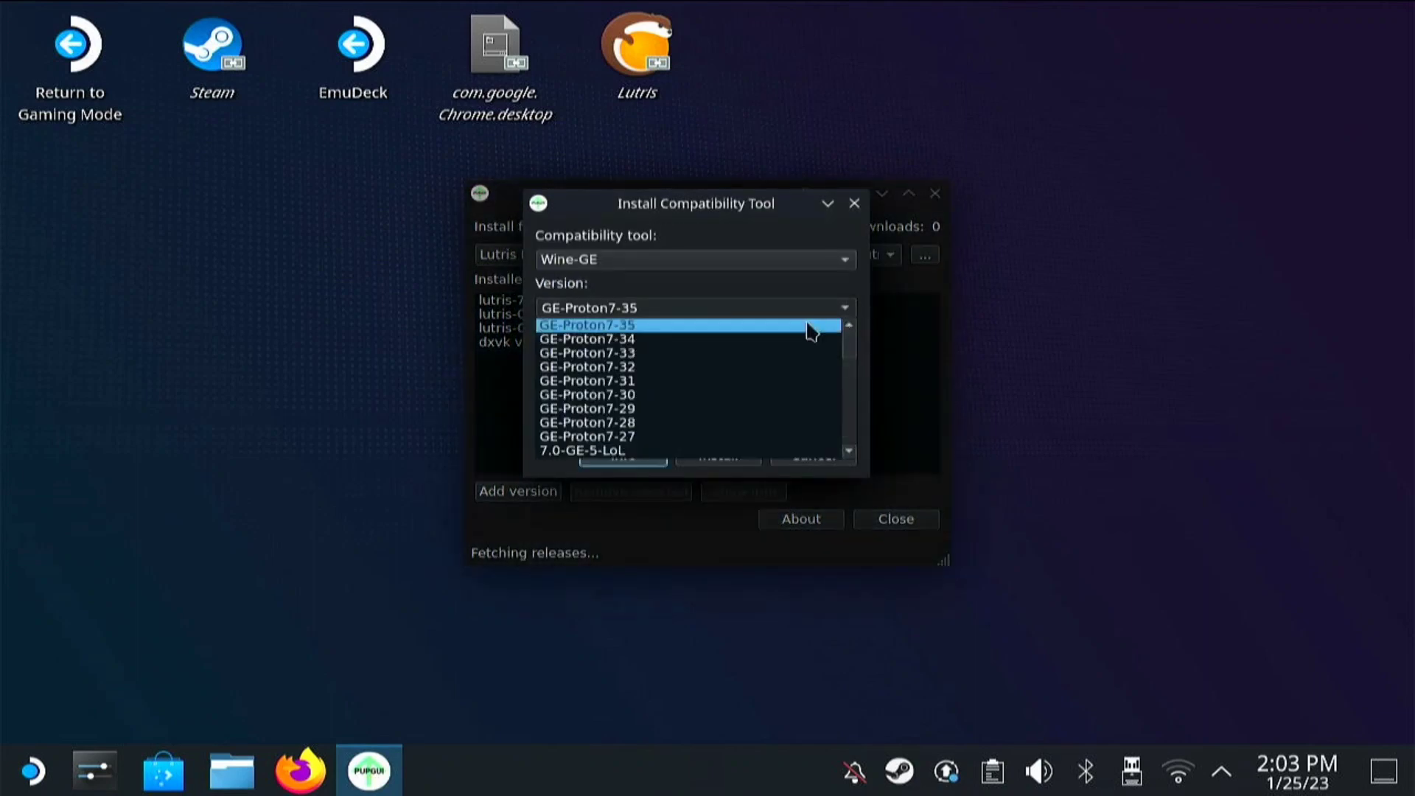
{"action": "left_click", "coordinate": [658, 328]}
{"action": "left_click", "coordinate": [719, 458]}
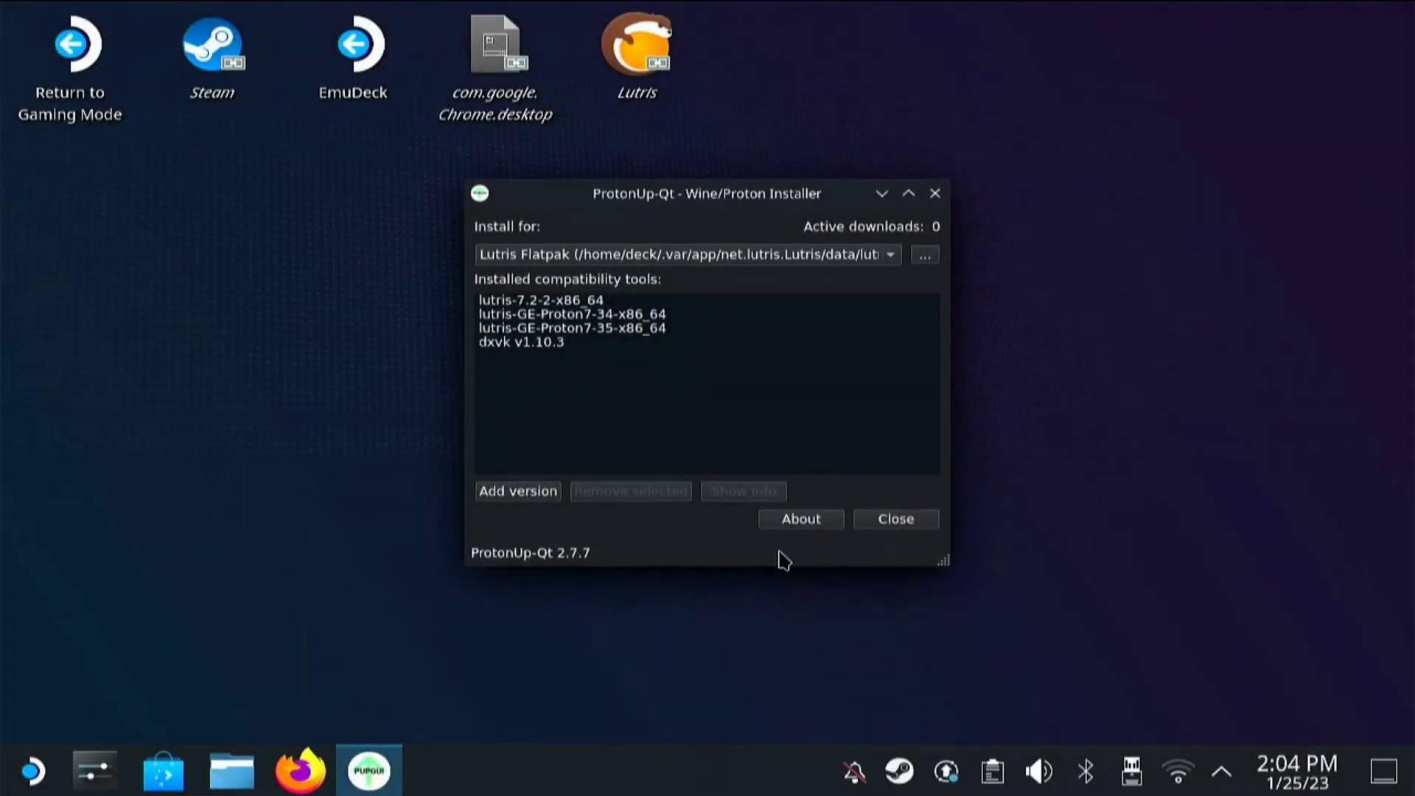
{"action": "left_click", "coordinate": [935, 193]}
Step: Launch Lutris from the desktop and start adding a locally installed game
{"action": "double_click", "coordinate": [651, 71]}
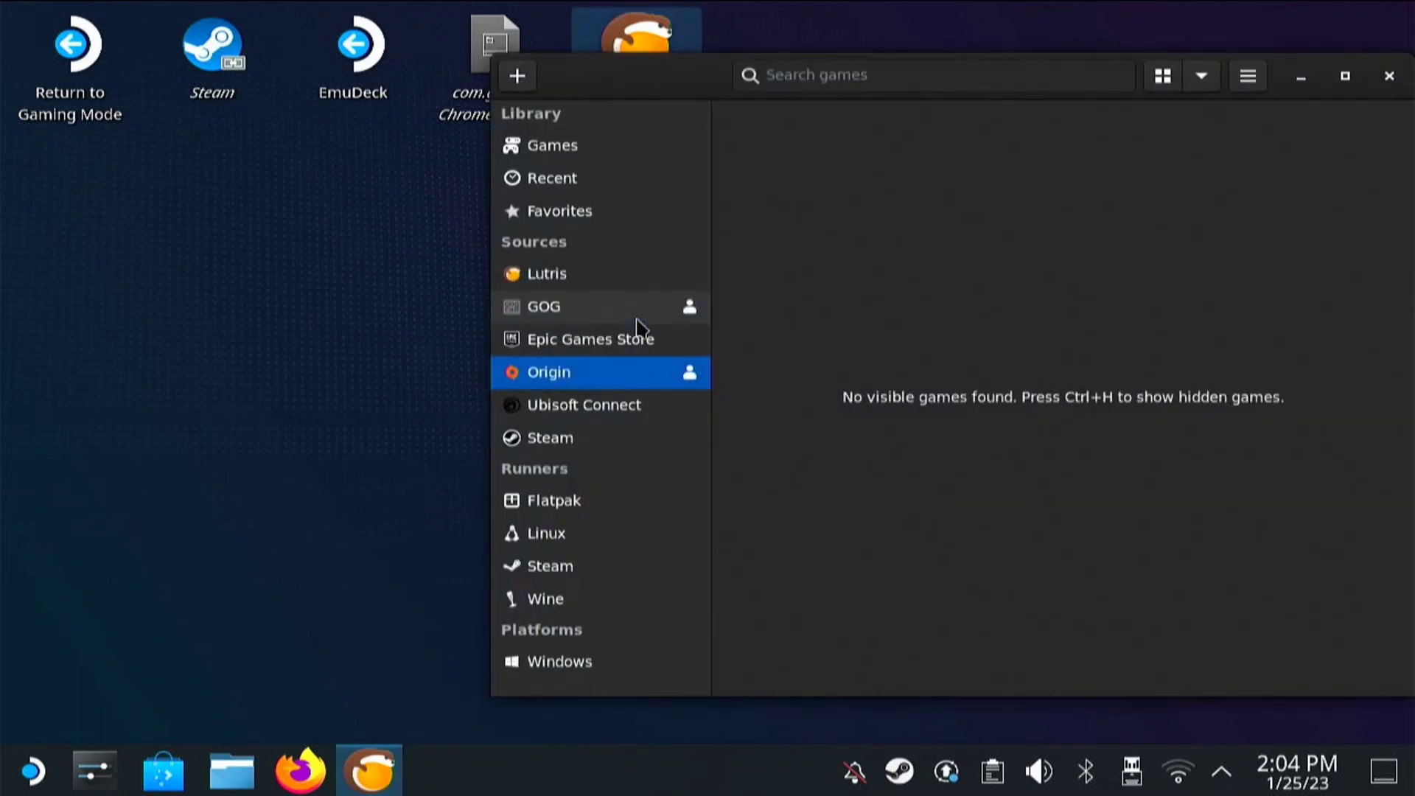
{"action": "left_click", "coordinate": [518, 77]}
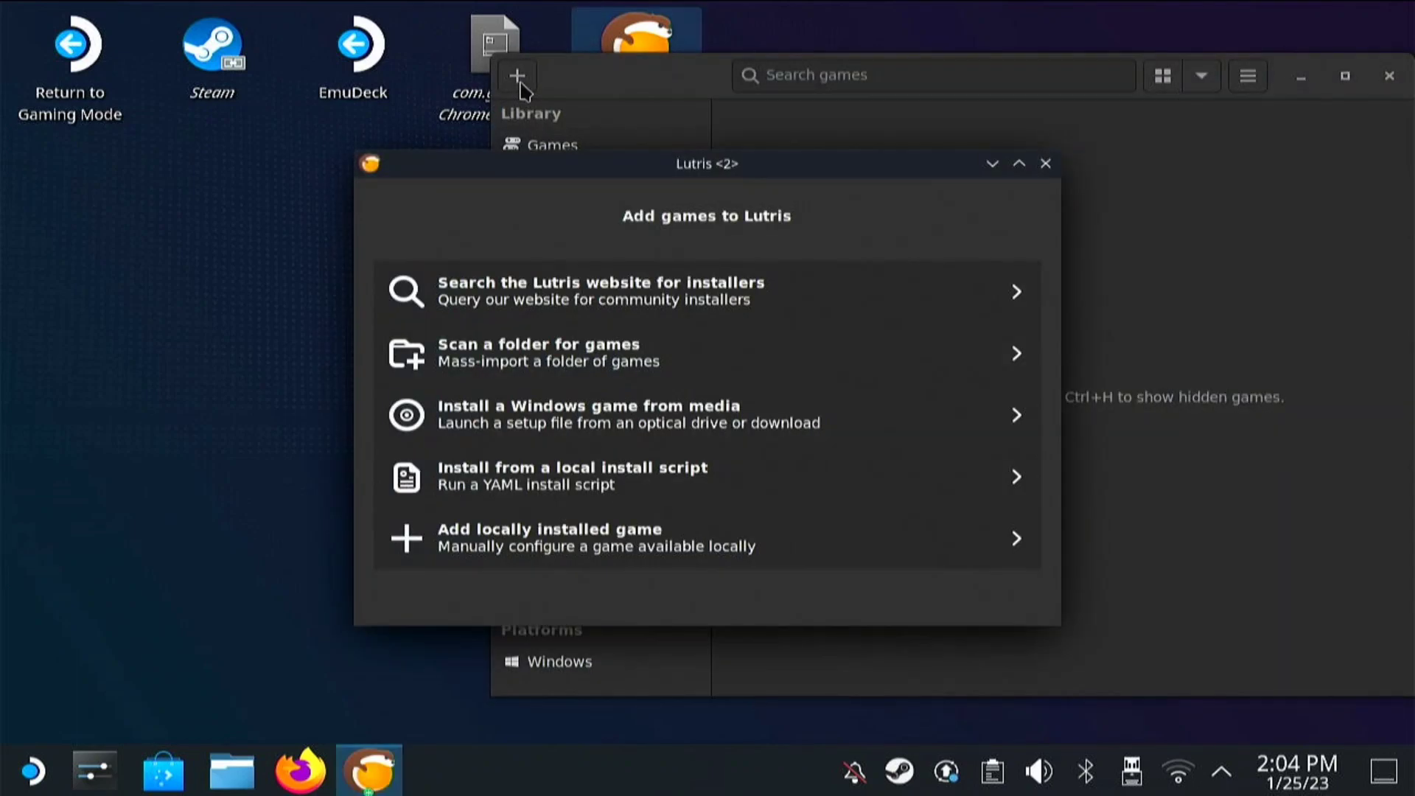
{"action": "left_click", "coordinate": [490, 561]}
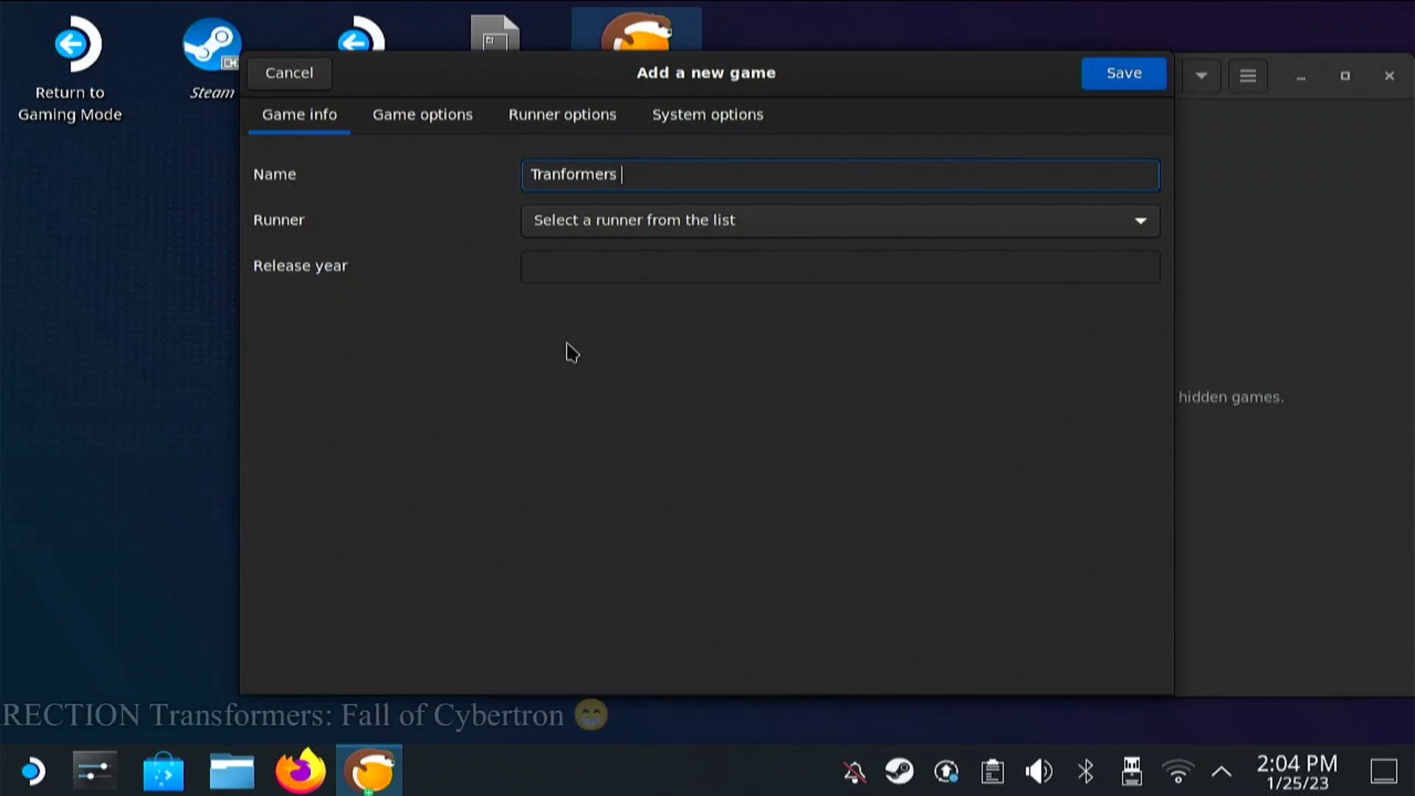
Step: Name the new game "Tranformers War for Cybertron" and set its runner to Wine (Runs Windows games)
{"action": "type", "text": "War for Cyber"}
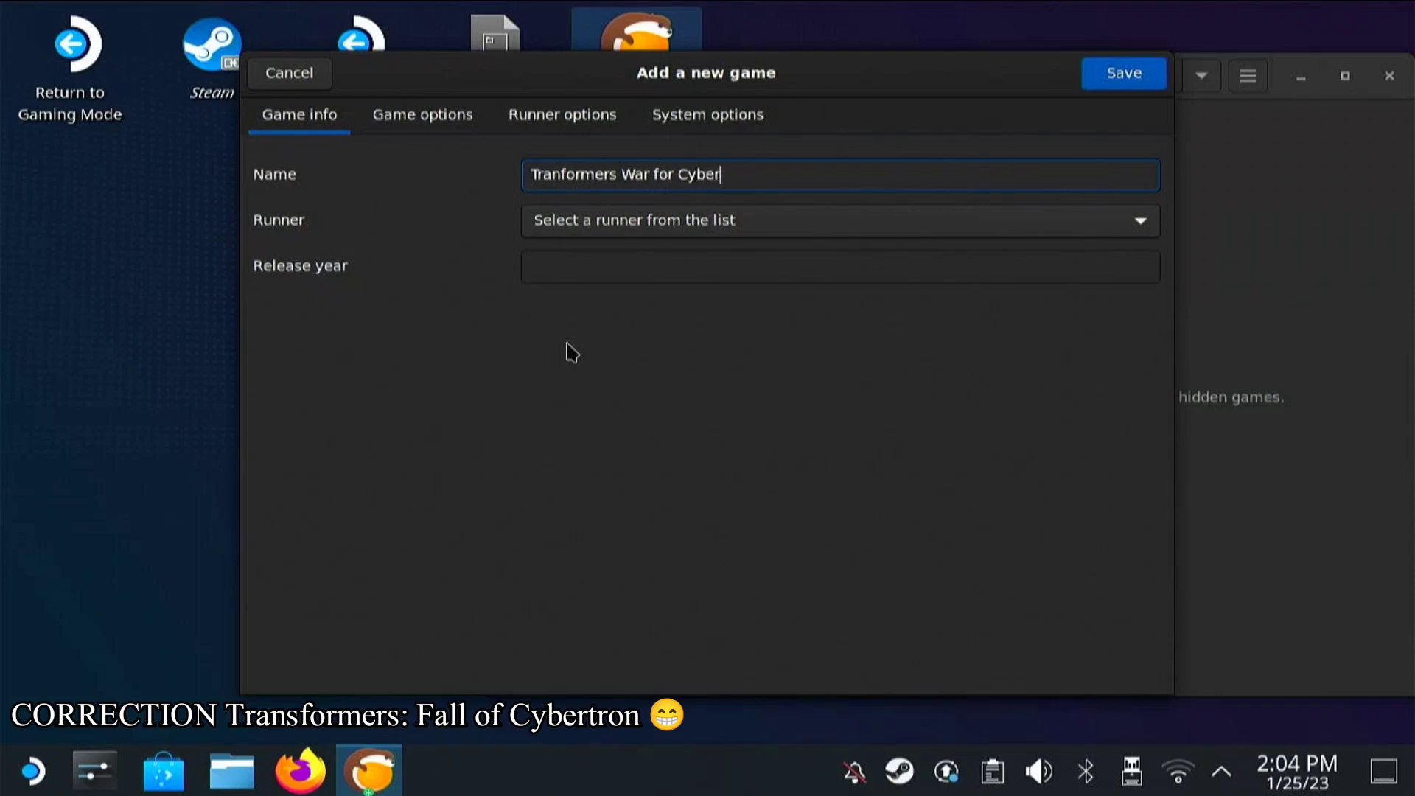
{"action": "type", "text": "n"}
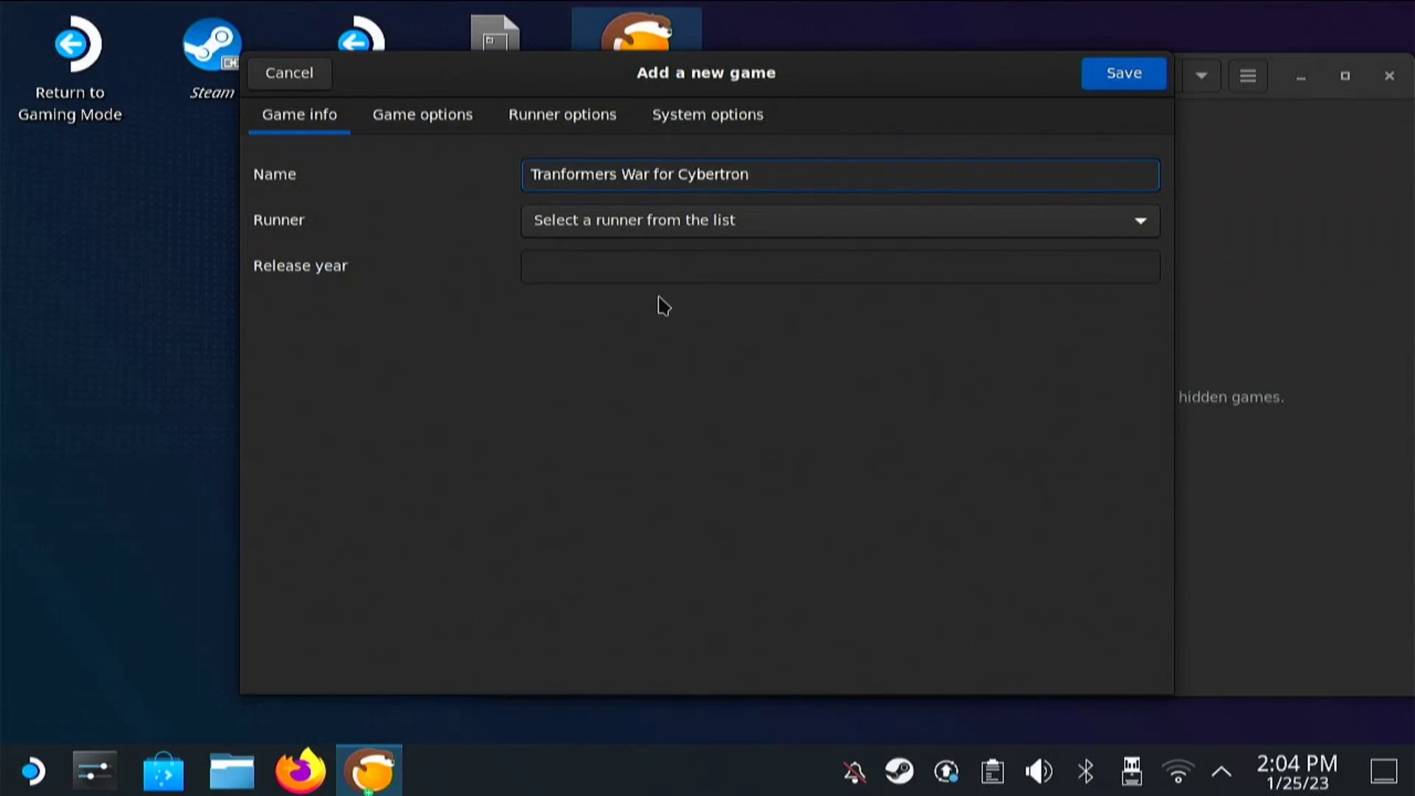
{"action": "left_click", "coordinate": [757, 233]}
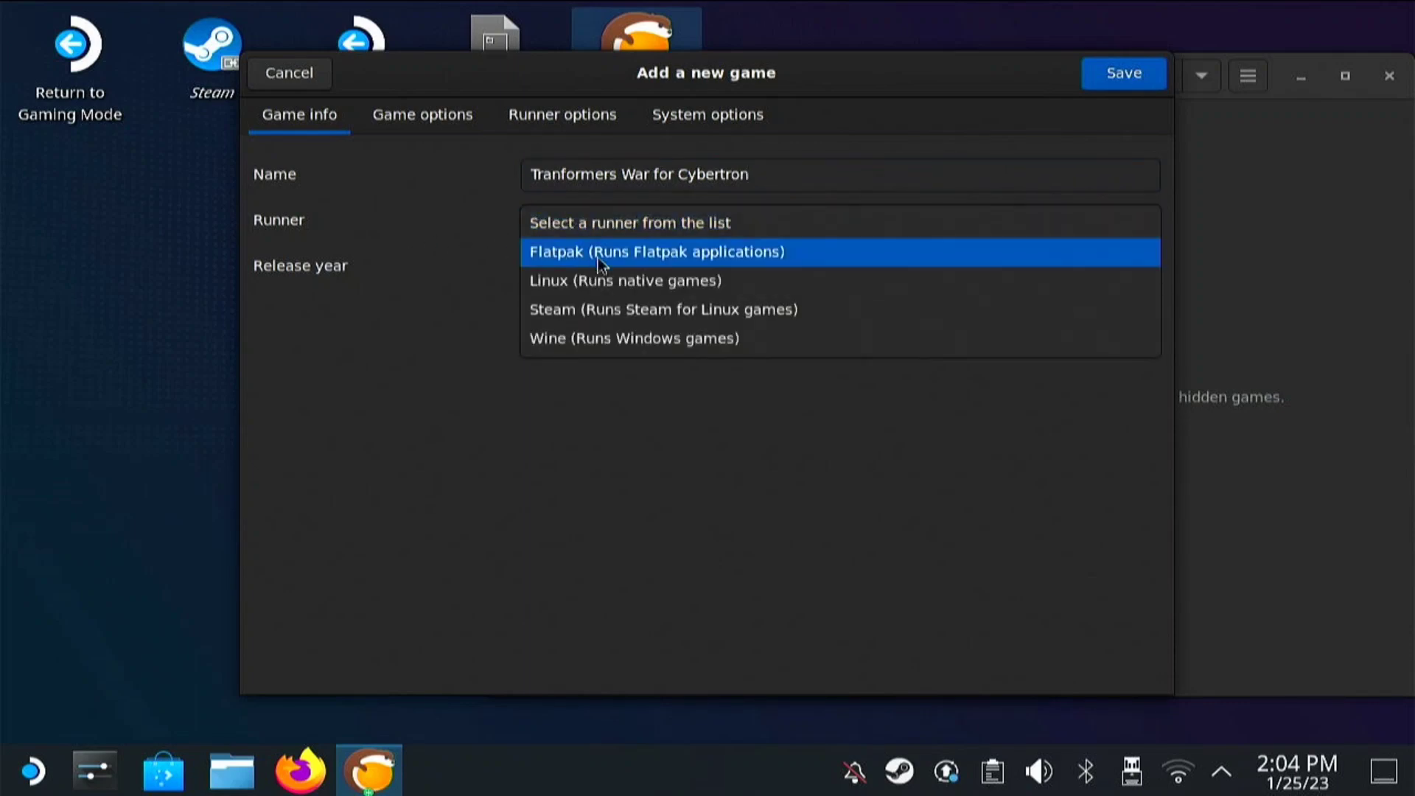
{"action": "left_click", "coordinate": [600, 347]}
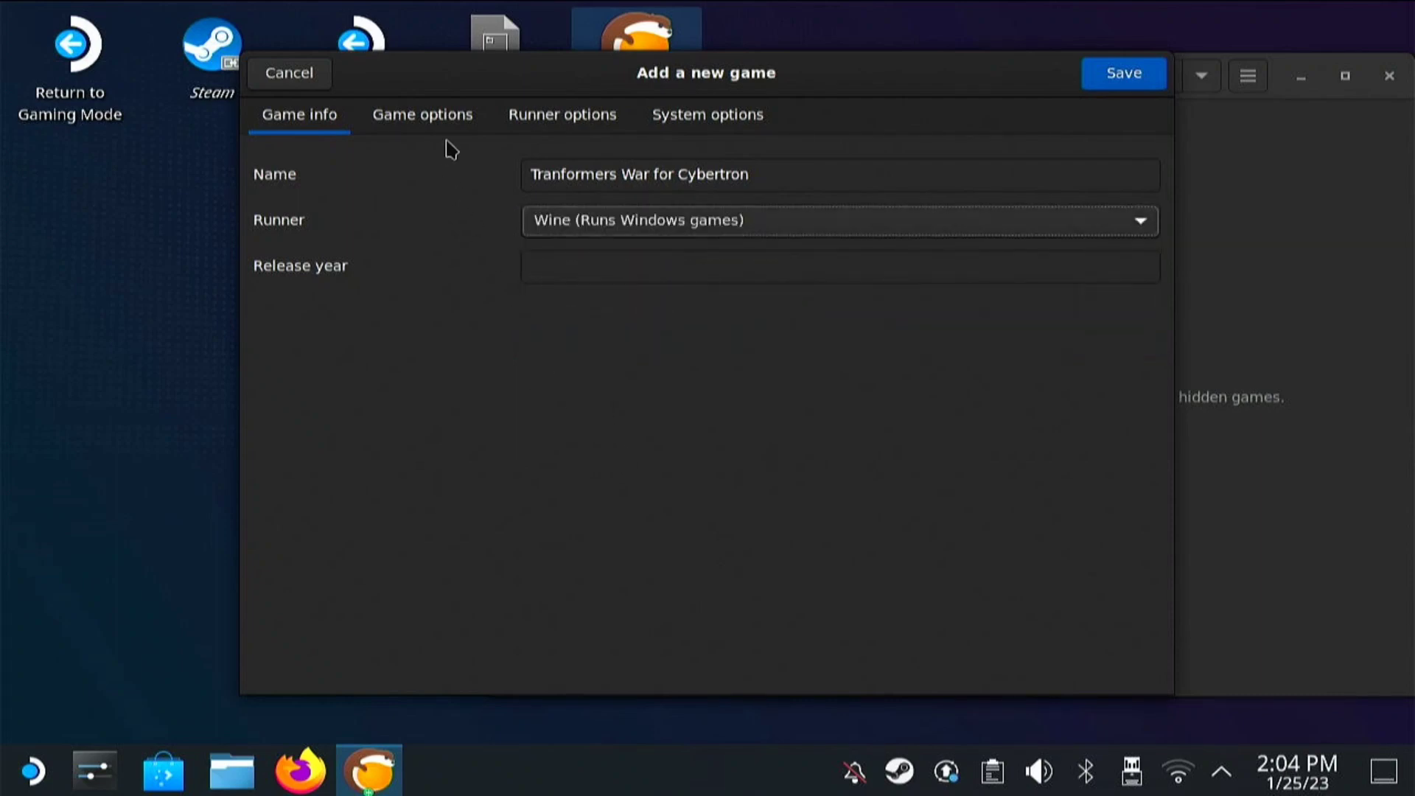
Step: Set the game's executable to TFOC.exe from the Binaries folder of Transformers Fall of Cybertron on the SDeck Files drive
{"action": "left_click", "coordinate": [451, 117]}
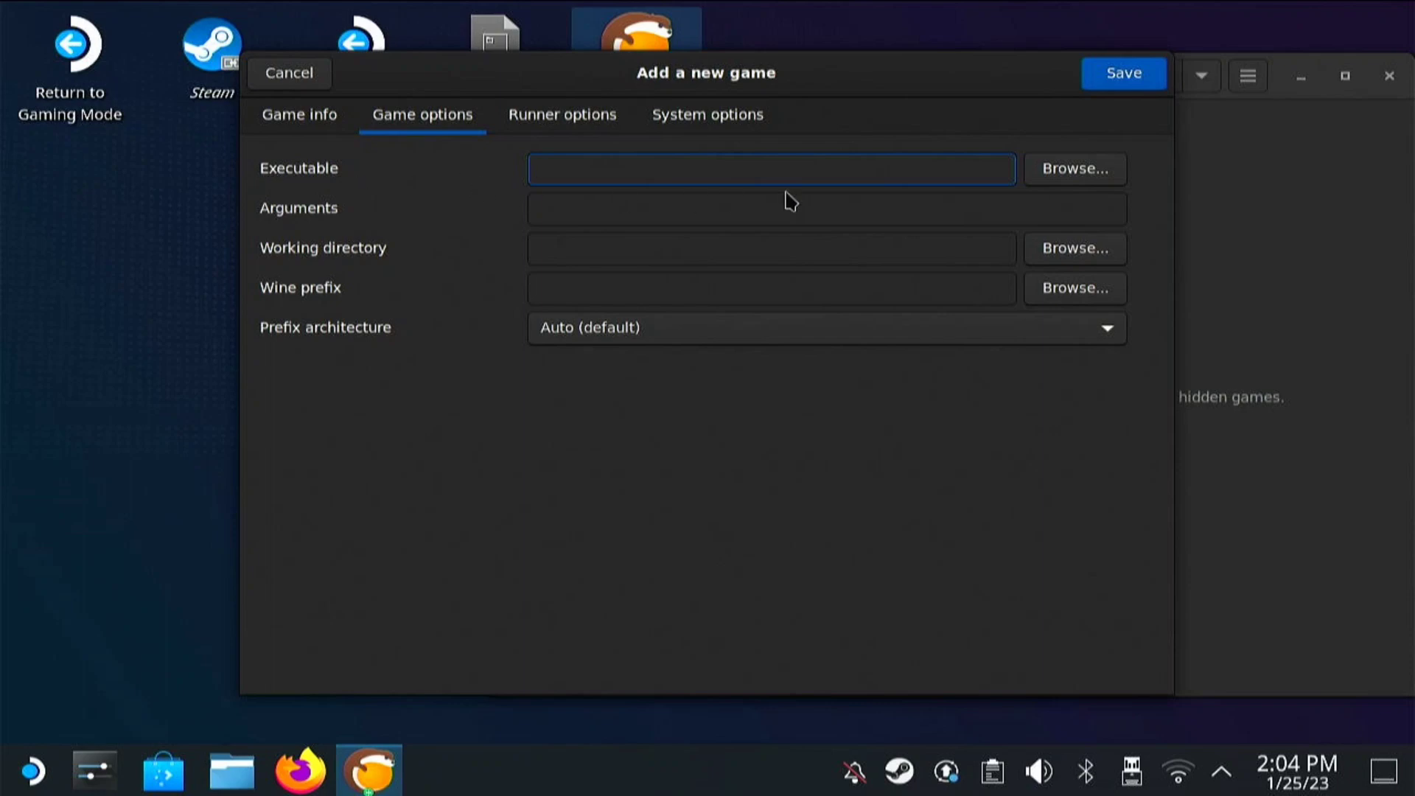
{"action": "left_click", "coordinate": [1067, 182]}
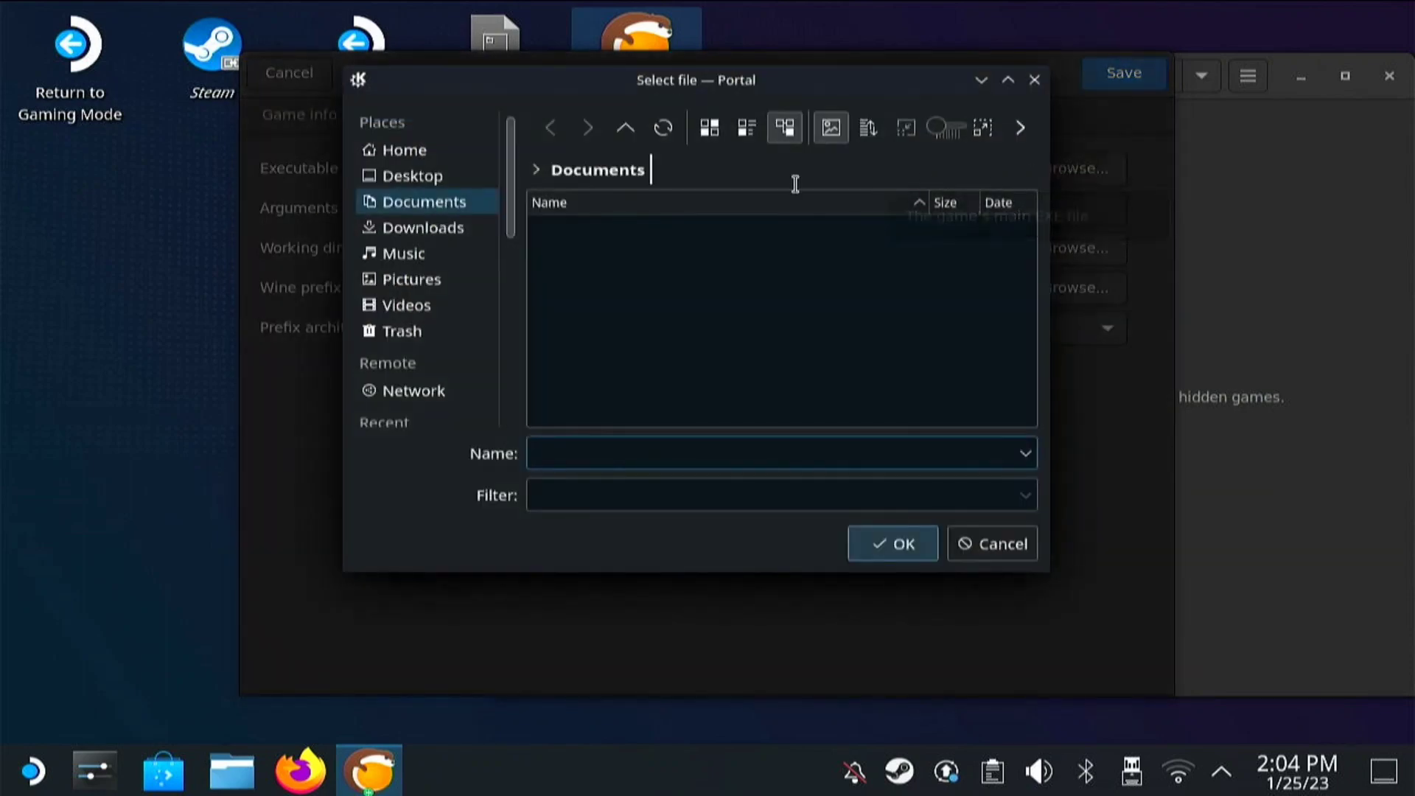
{"action": "left_click_drag", "start_coordinate": [510, 193], "coordinate": [498, 393]}
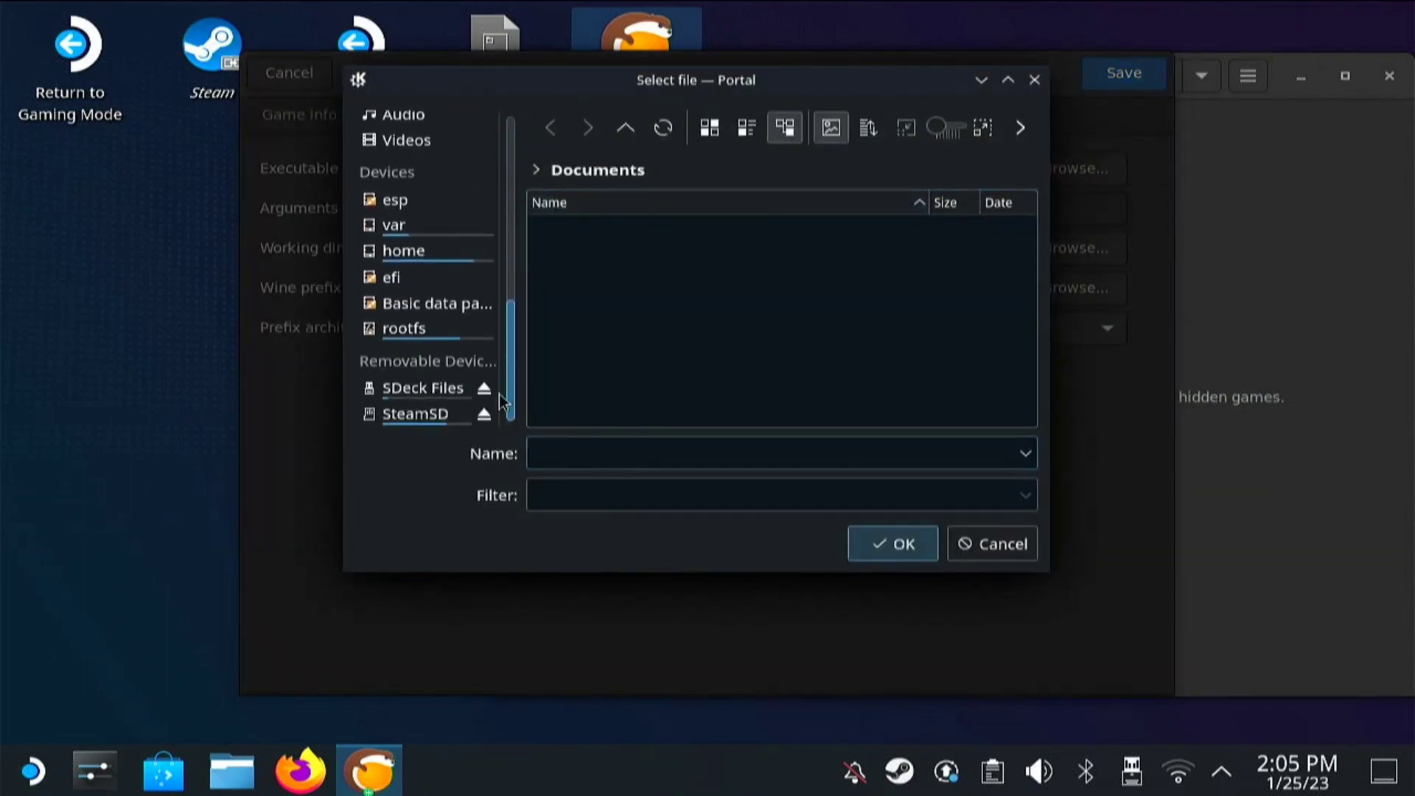
{"action": "left_click", "coordinate": [401, 397]}
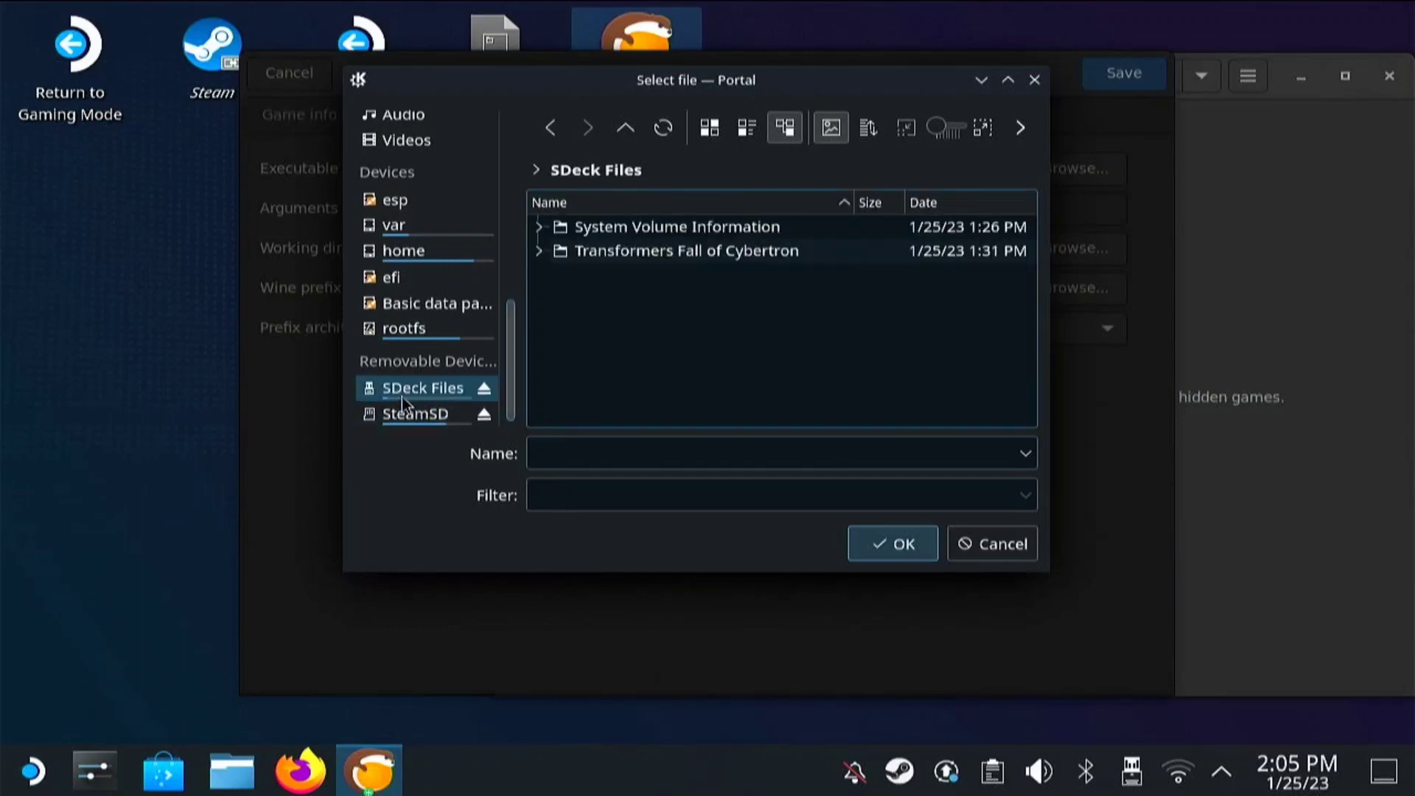
{"action": "left_click", "coordinate": [539, 252]}
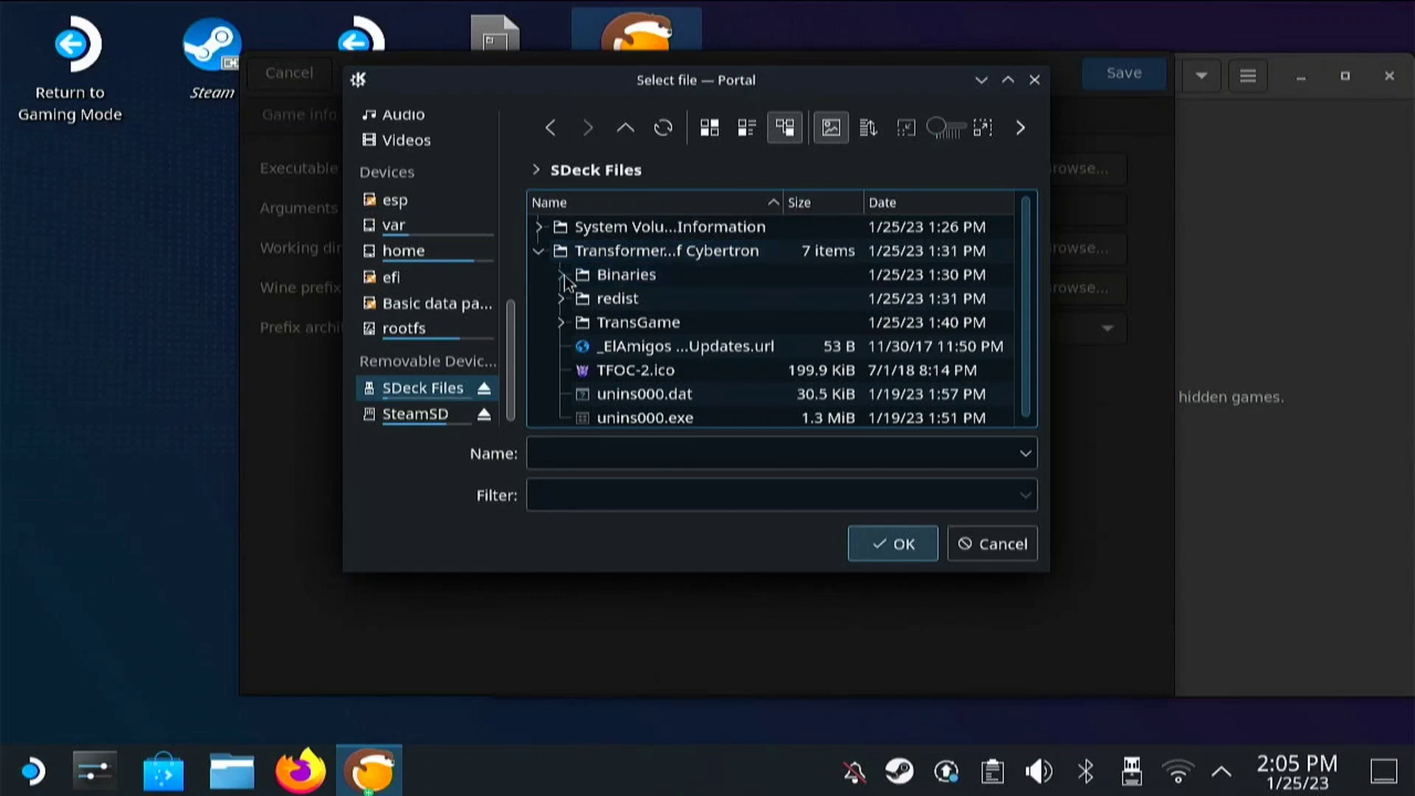
{"action": "left_click", "coordinate": [562, 276]}
{"action": "scroll", "coordinate": [679, 326], "scroll_direction": "down", "scroll_amount": 3}
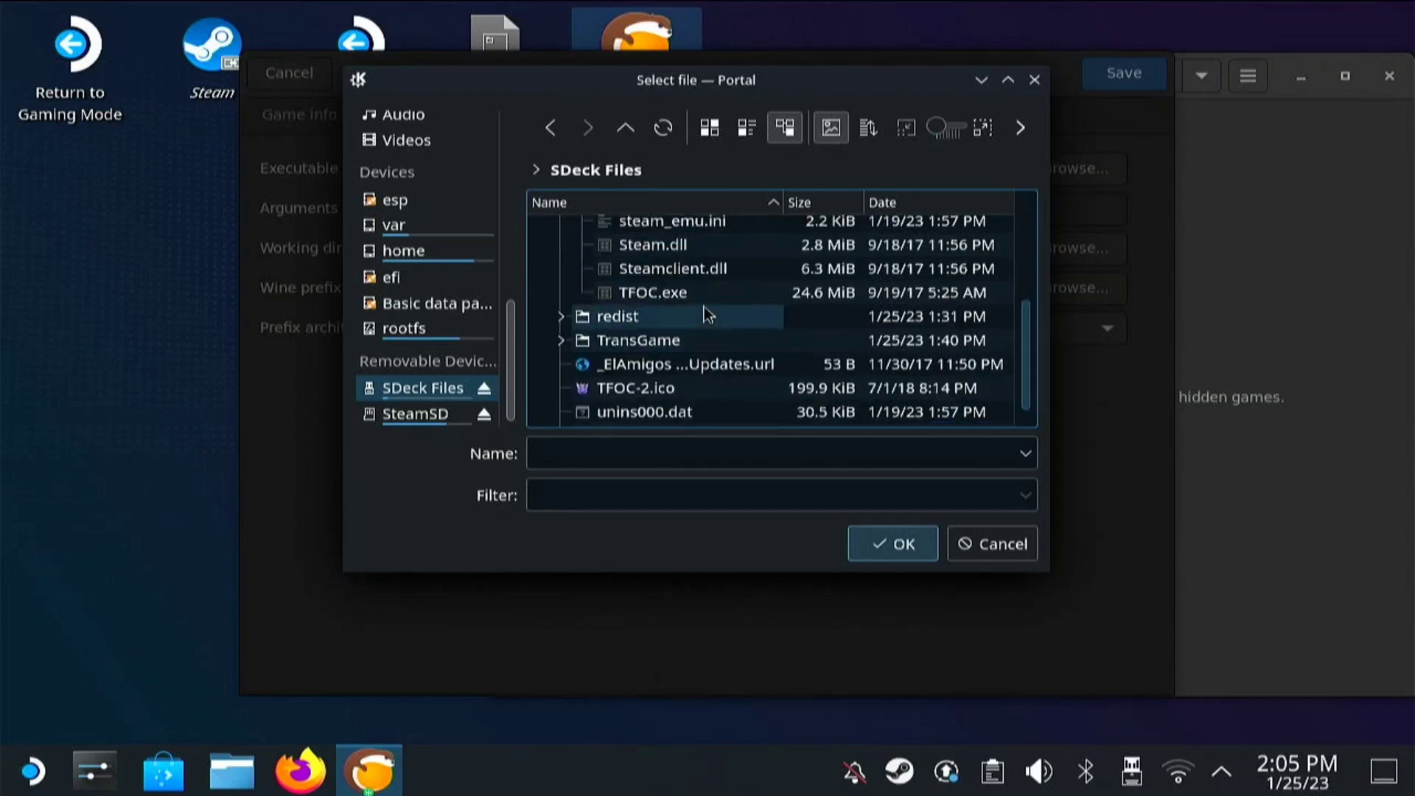
{"action": "left_click", "coordinate": [652, 295]}
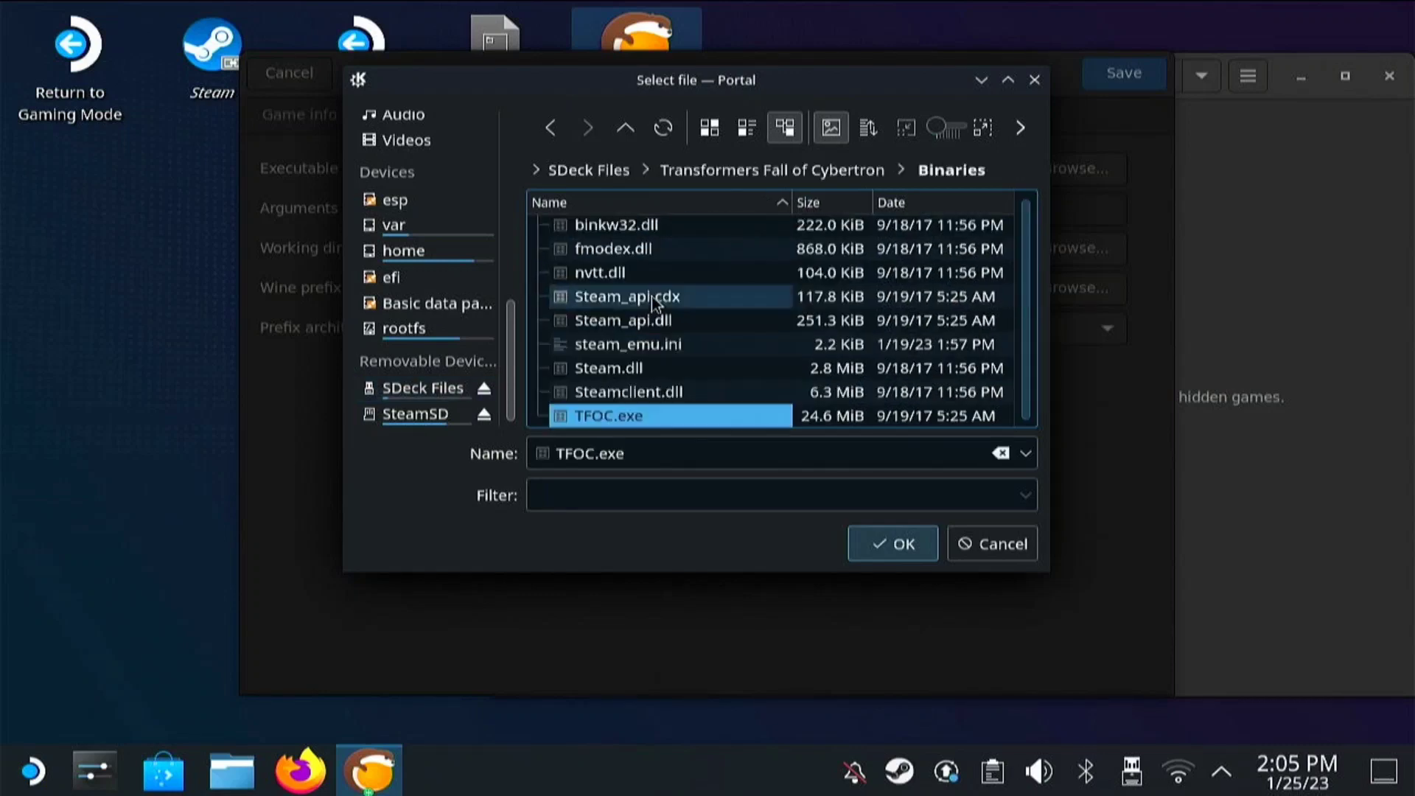
{"action": "left_click", "coordinate": [872, 547]}
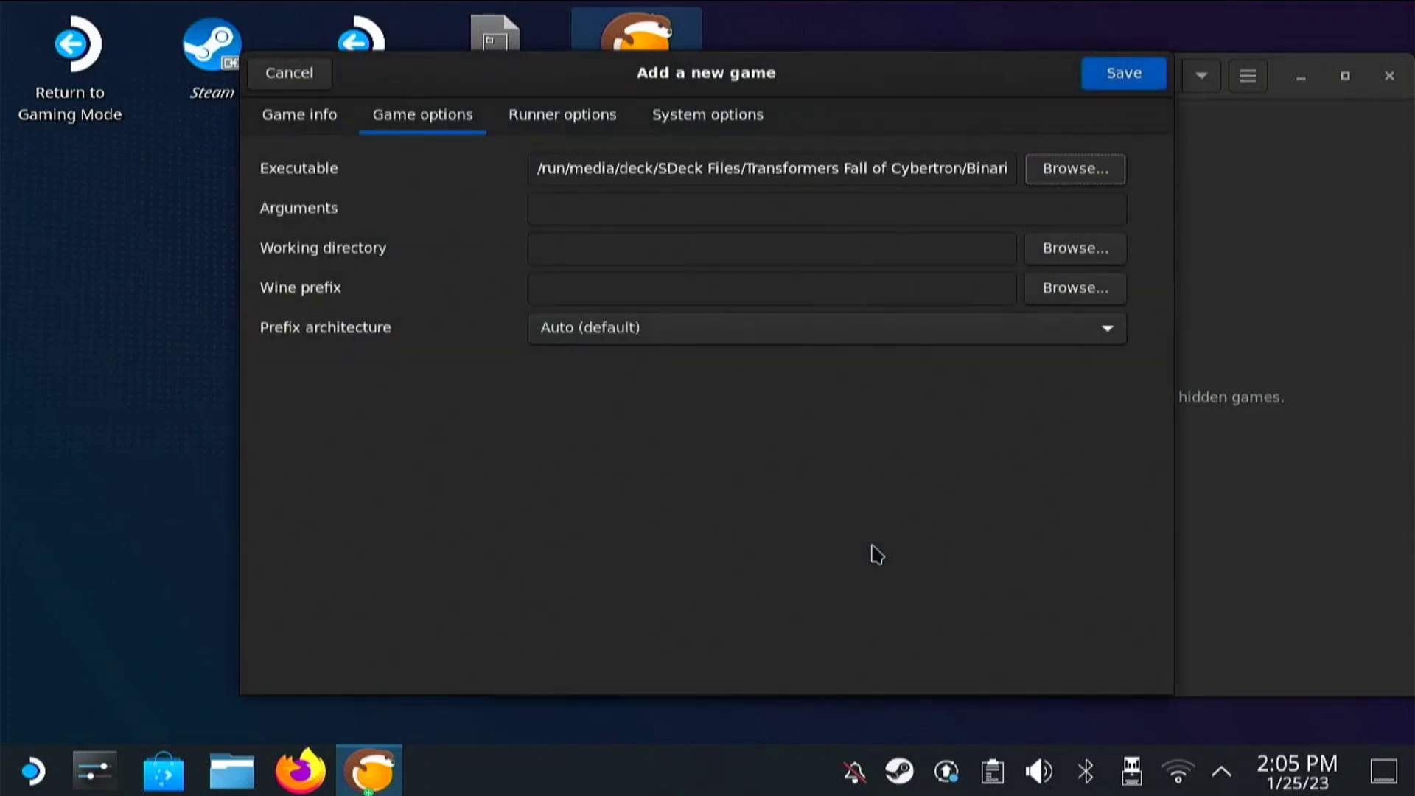
Step: Set the game's Wine version to lutris-GE-Proton7-35-x86_64 and save the new game entry
{"action": "left_click", "coordinate": [536, 120]}
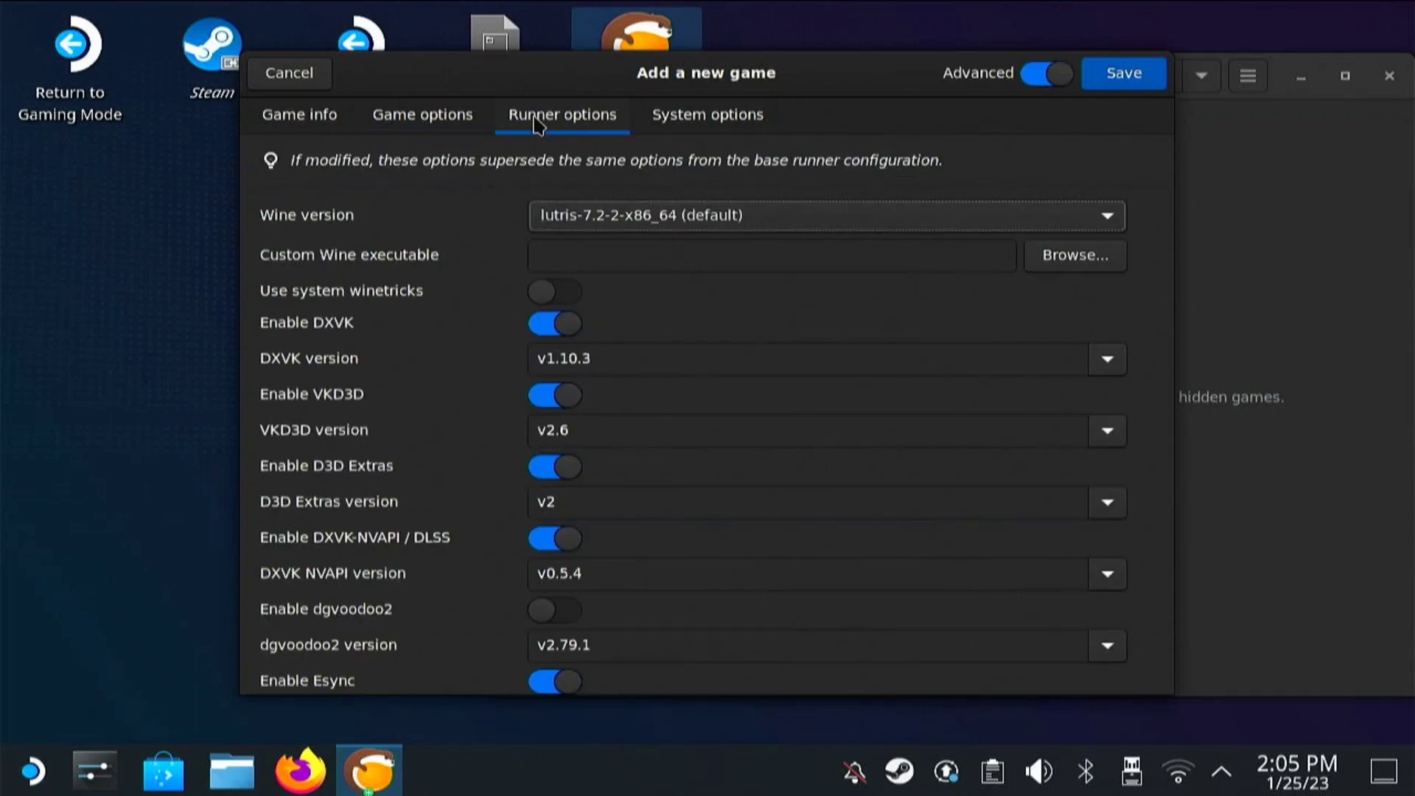
{"action": "left_click", "coordinate": [998, 233]}
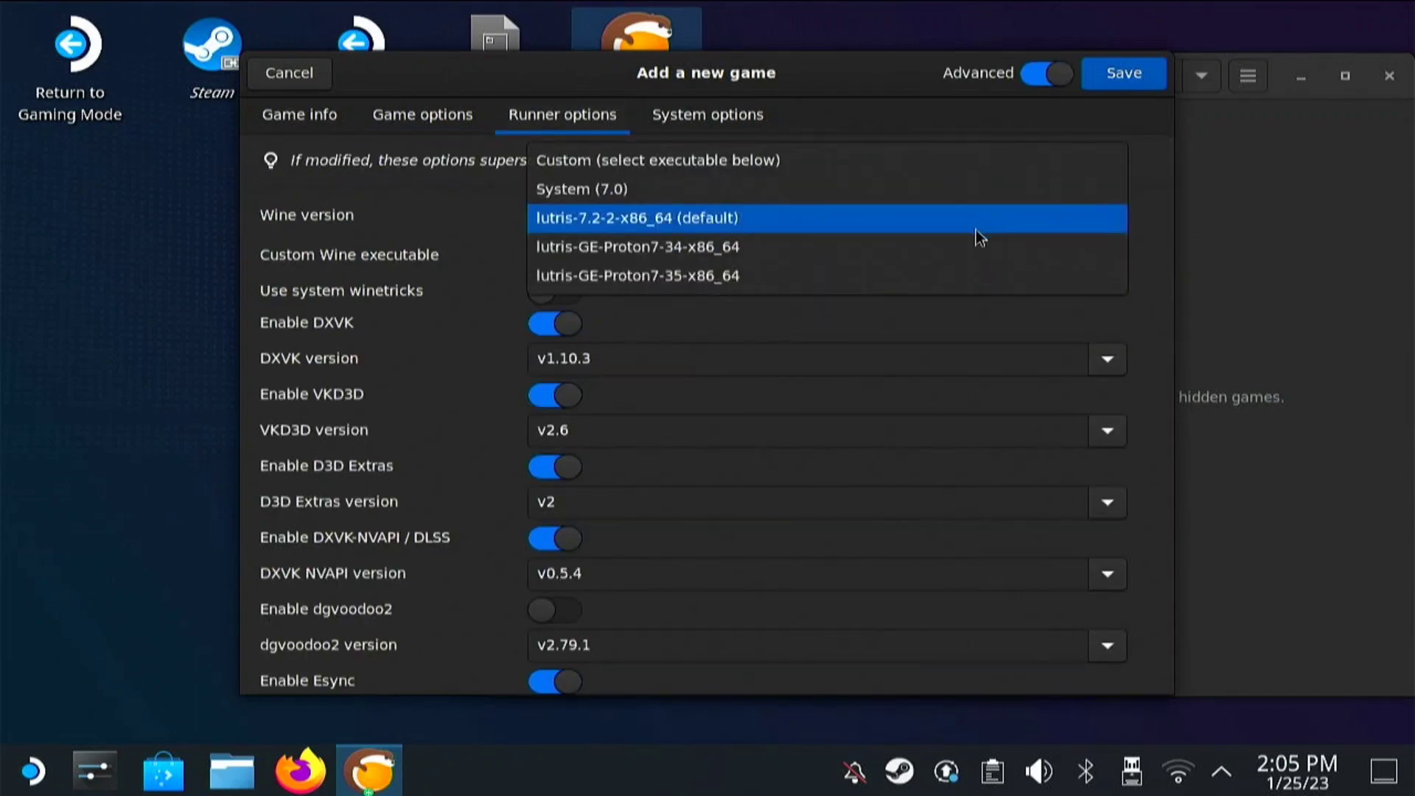
{"action": "left_click", "coordinate": [691, 282]}
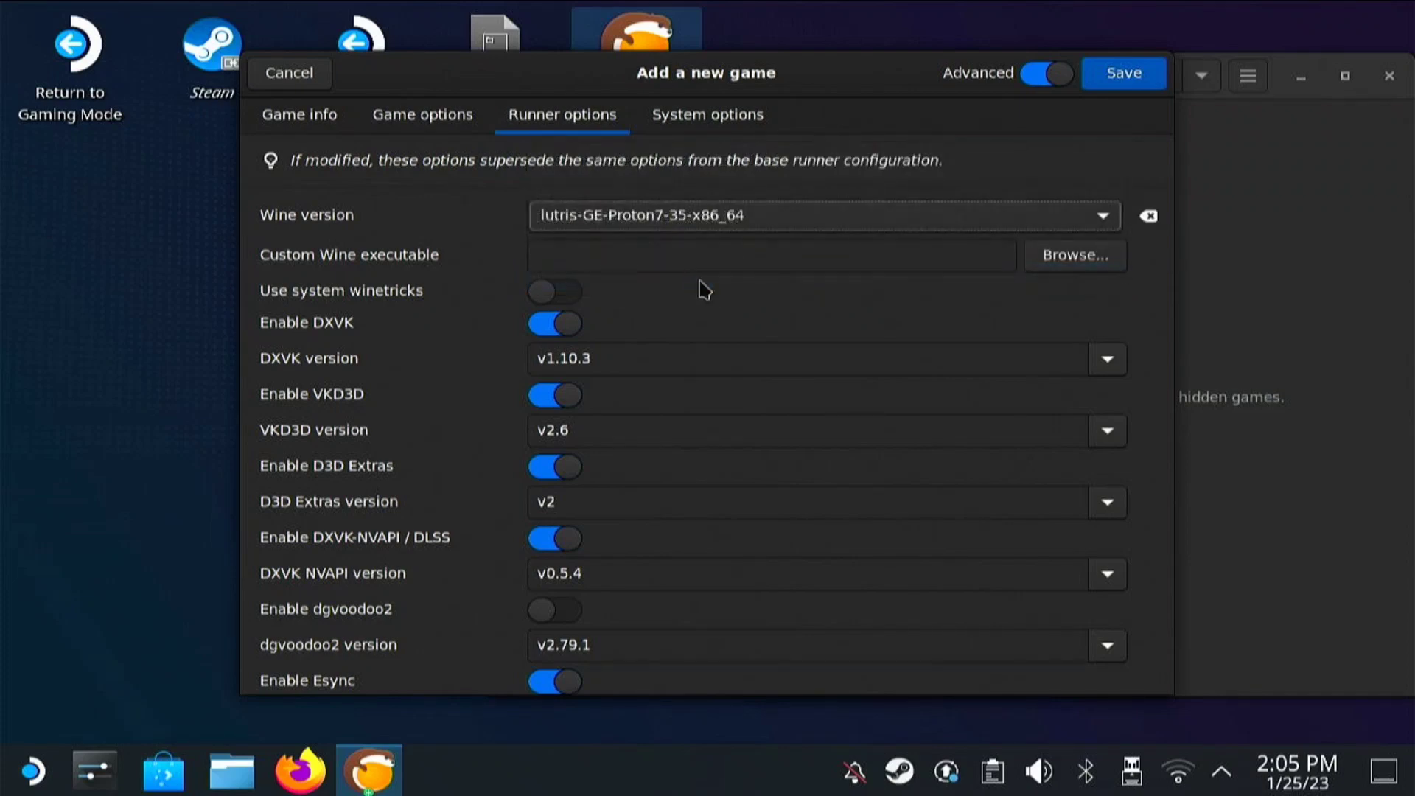
{"action": "left_click", "coordinate": [1110, 74]}
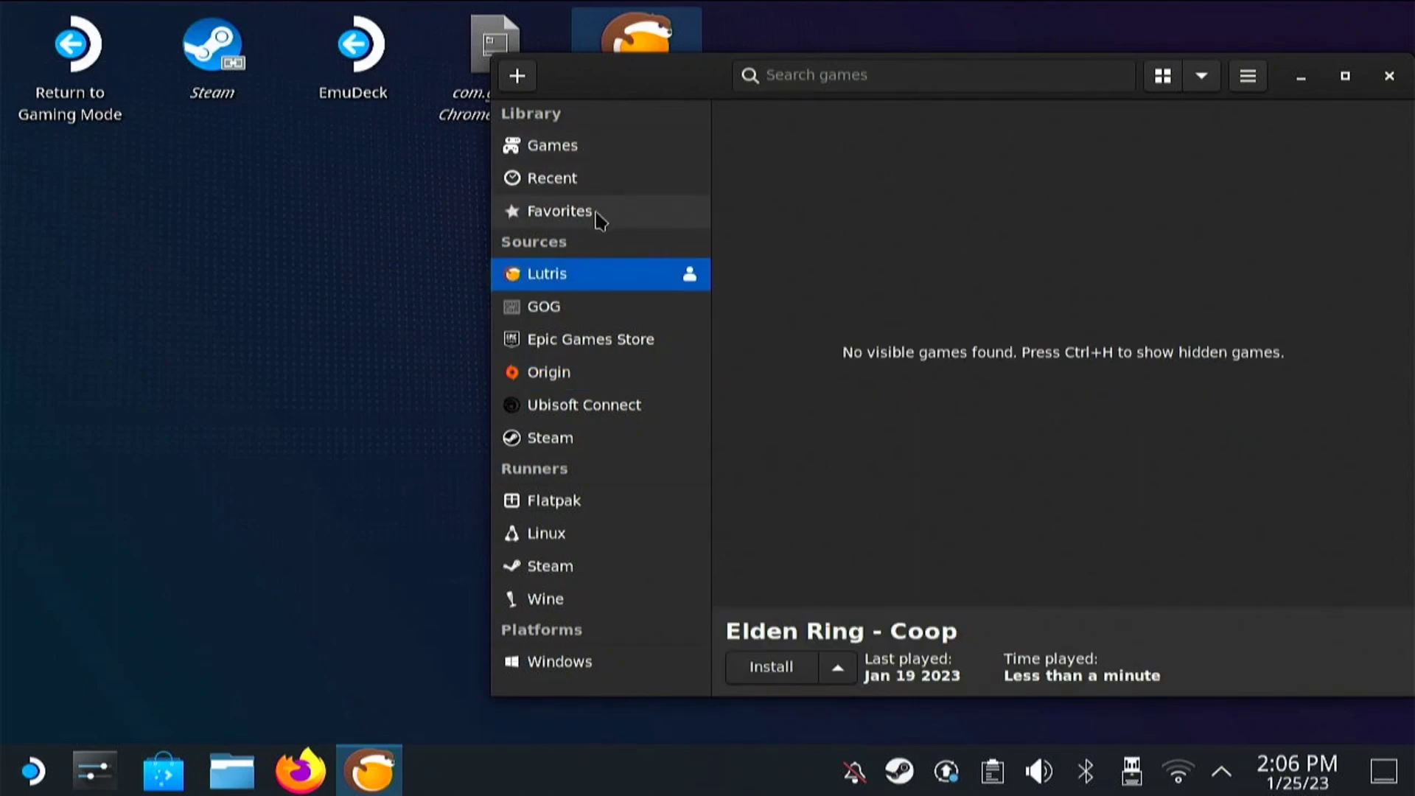
Step: Show the games library and launch Tranformers War for Cybertron
{"action": "left_click", "coordinate": [537, 147]}
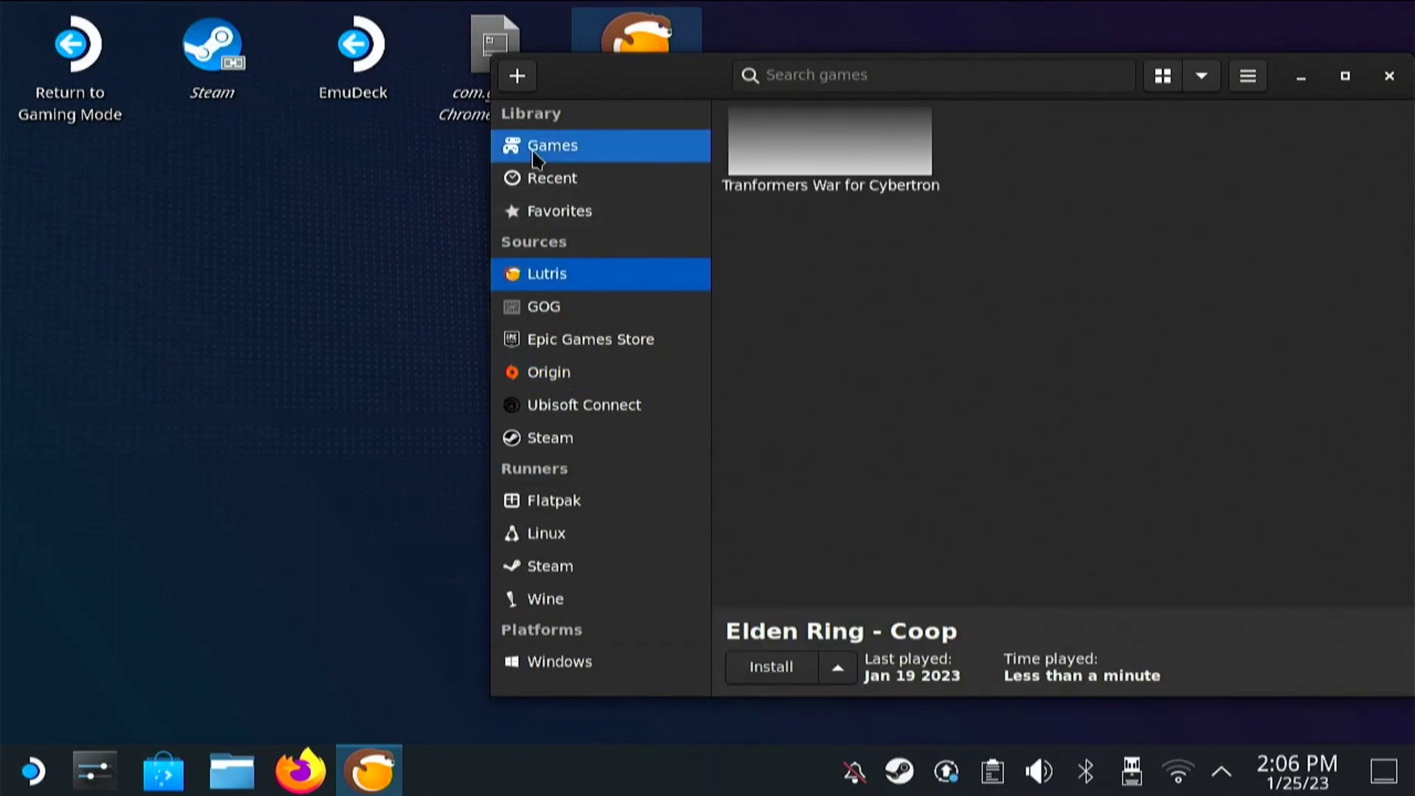
{"action": "left_click", "coordinate": [854, 172]}
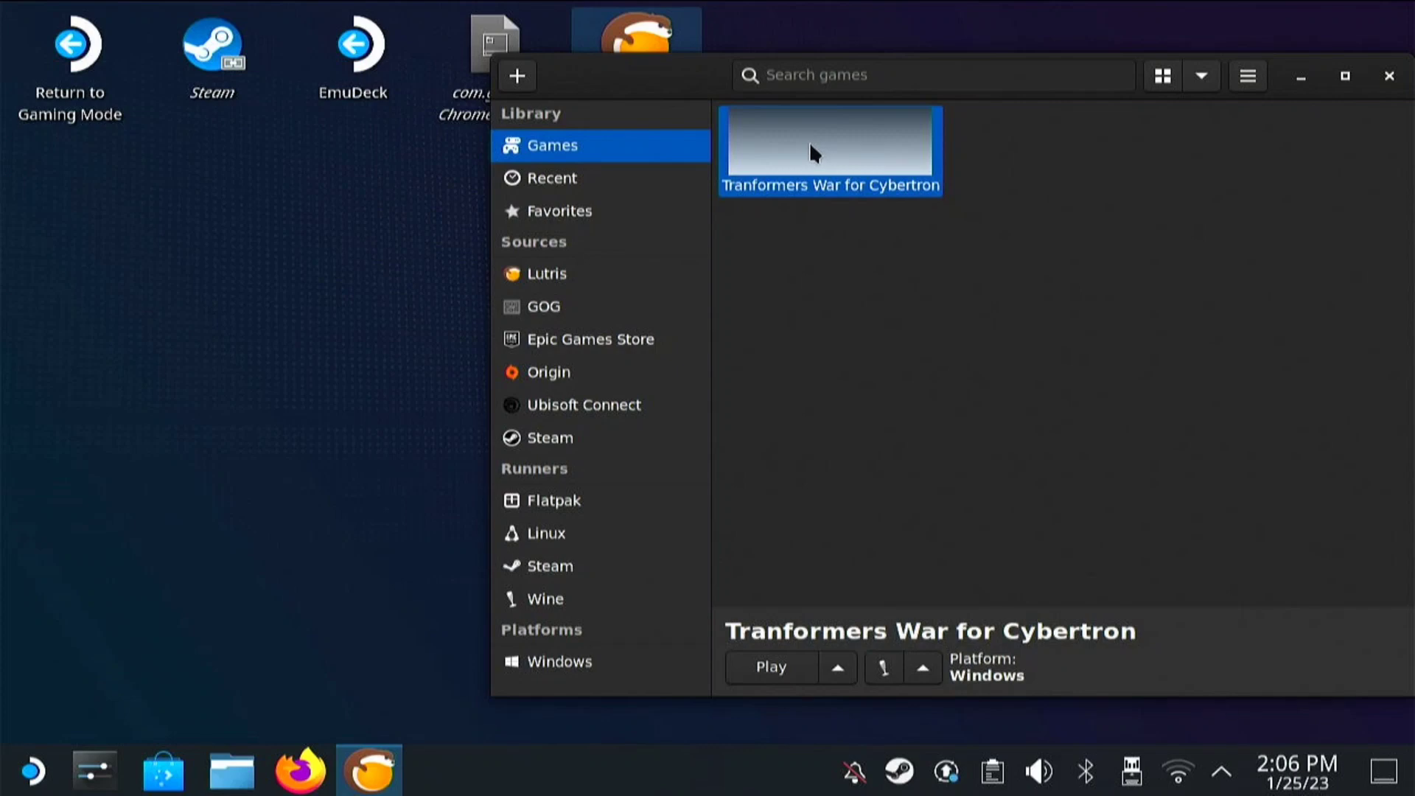
{"action": "left_click", "coordinate": [767, 667]}
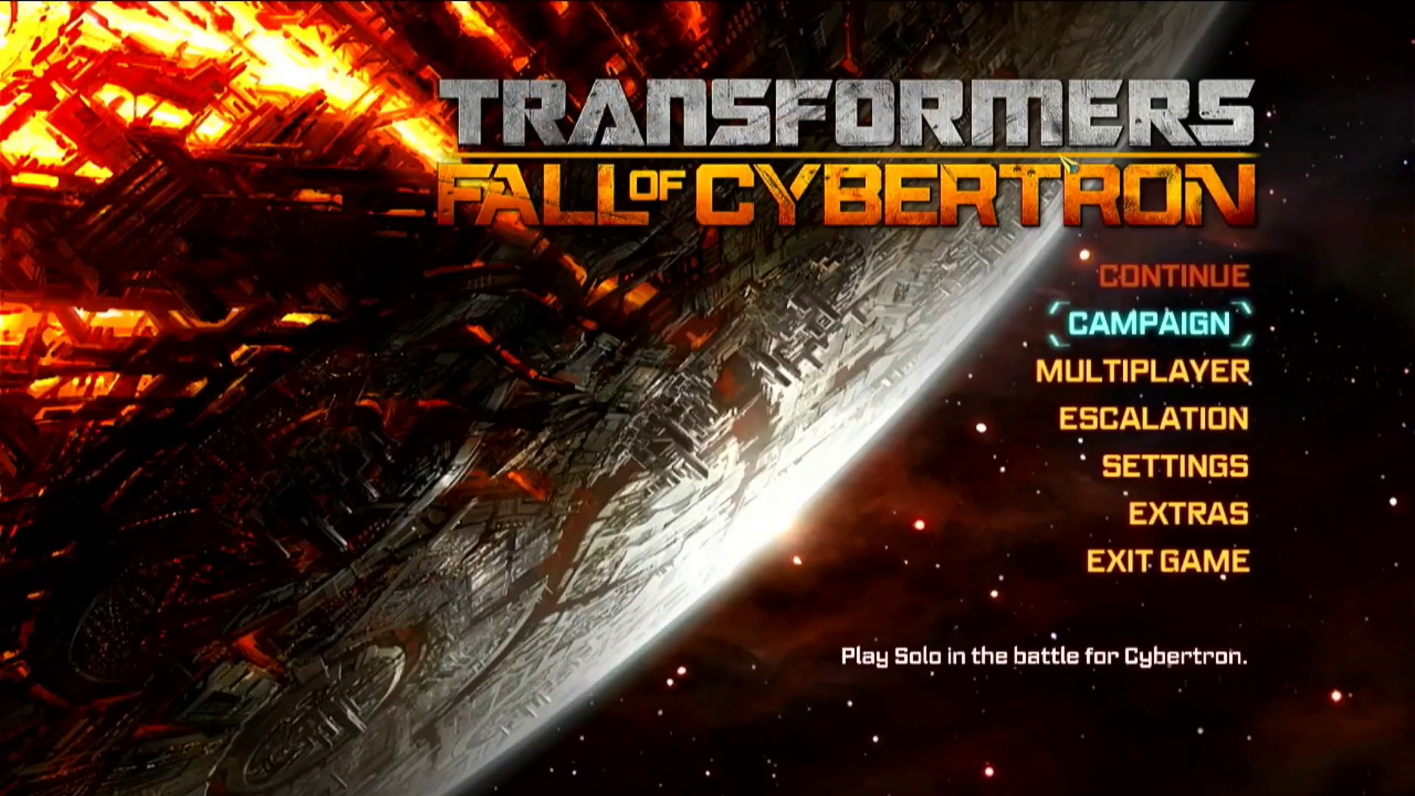
Step: Look through the entries of the game's main menu and check that the selection responds
{"action": "key", "text": "Down"}
{"action": "key", "text": "Down"}
{"action": "key", "text": "Down"}
{"action": "key", "text": "Down"}
{"action": "key", "text": "Up"}
{"action": "key", "text": "Up"}
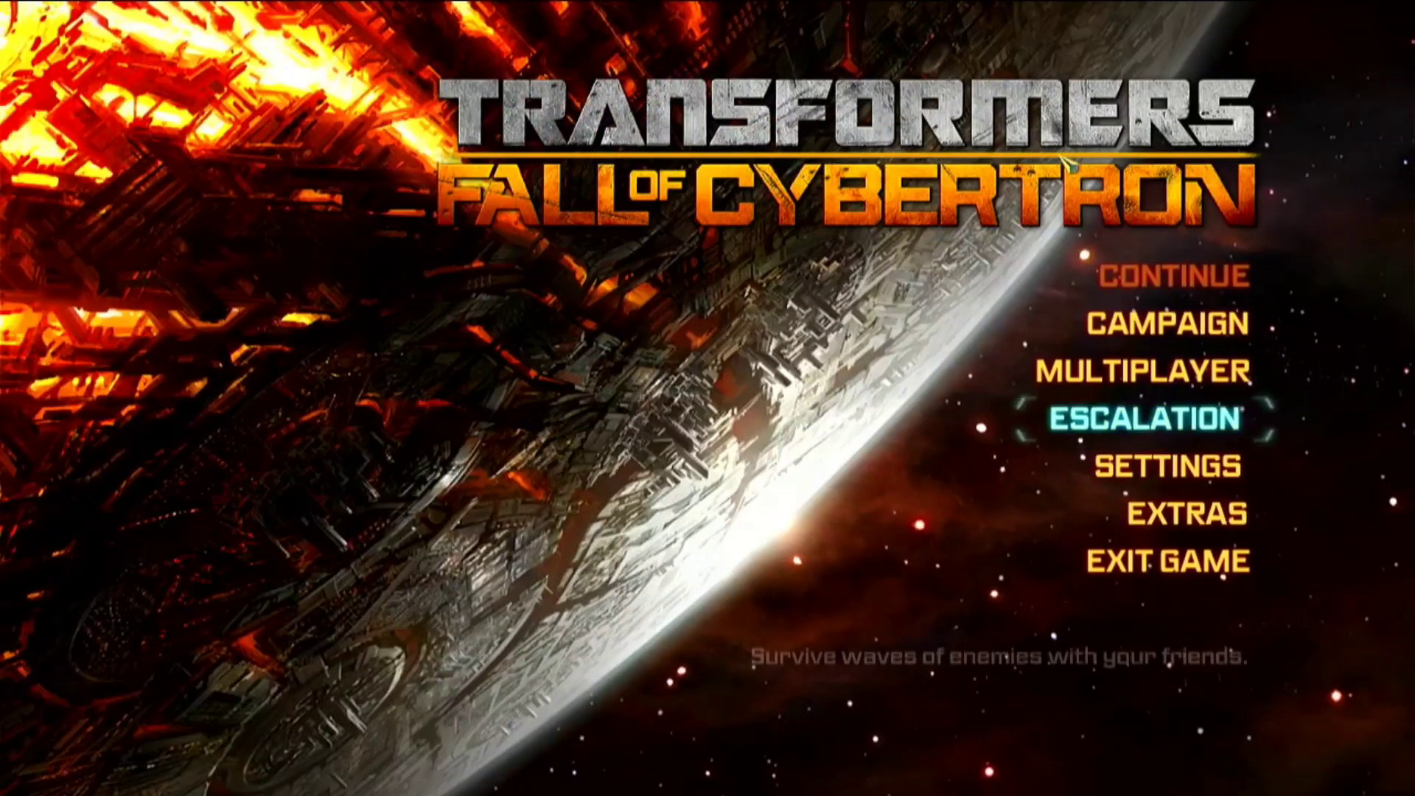
{"action": "key", "text": "Up"}
{"action": "key", "text": "Up"}
{"action": "key", "text": "Down"}
{"action": "key", "text": "Up"}
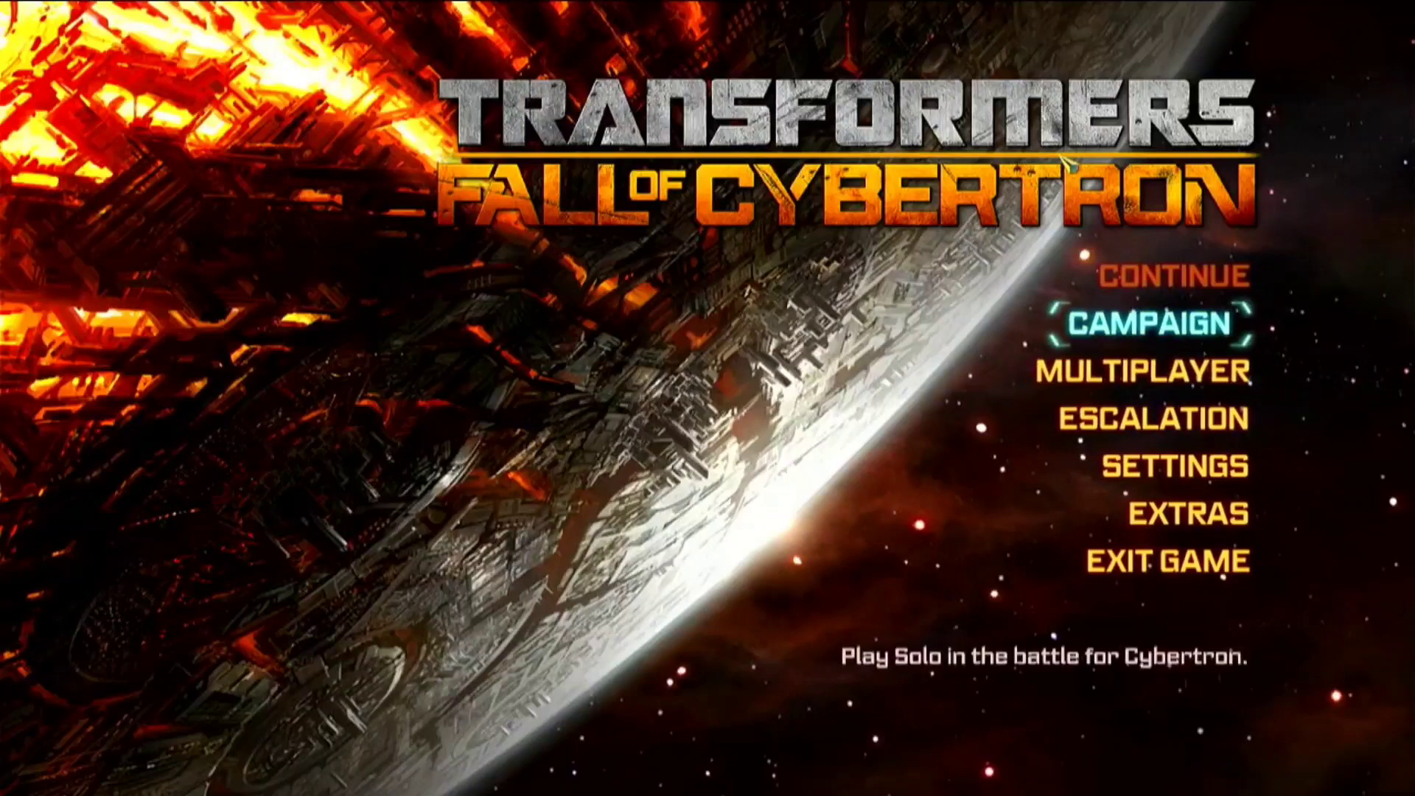
Step: Exit the running game from its main menu and confirm the exit
{"action": "key", "text": "Down"}
{"action": "key", "text": "Down"}
{"action": "key", "text": "Down"}
{"action": "key", "text": "Down"}
{"action": "key", "text": "Down"}
{"action": "key", "text": "Return"}
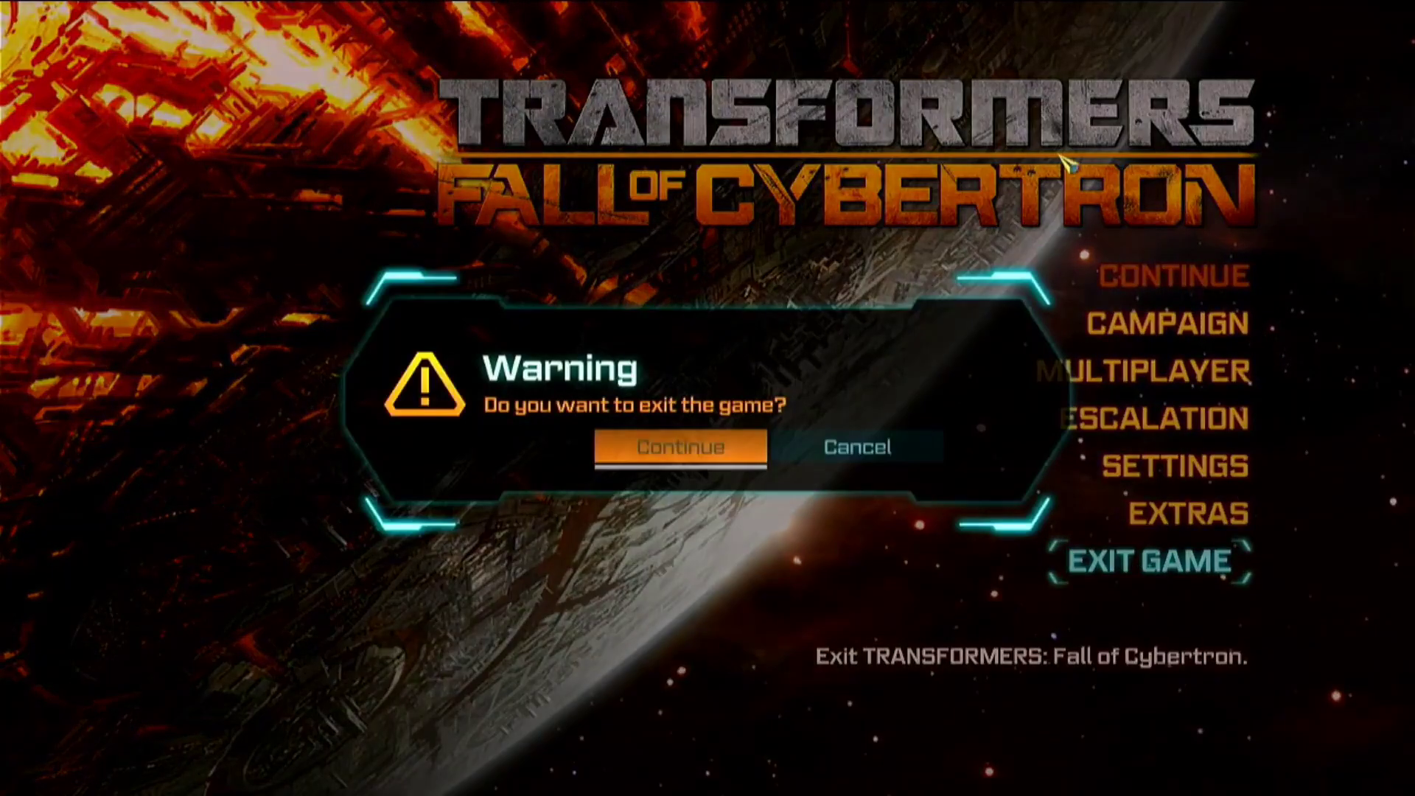
{"action": "key", "text": "Return"}
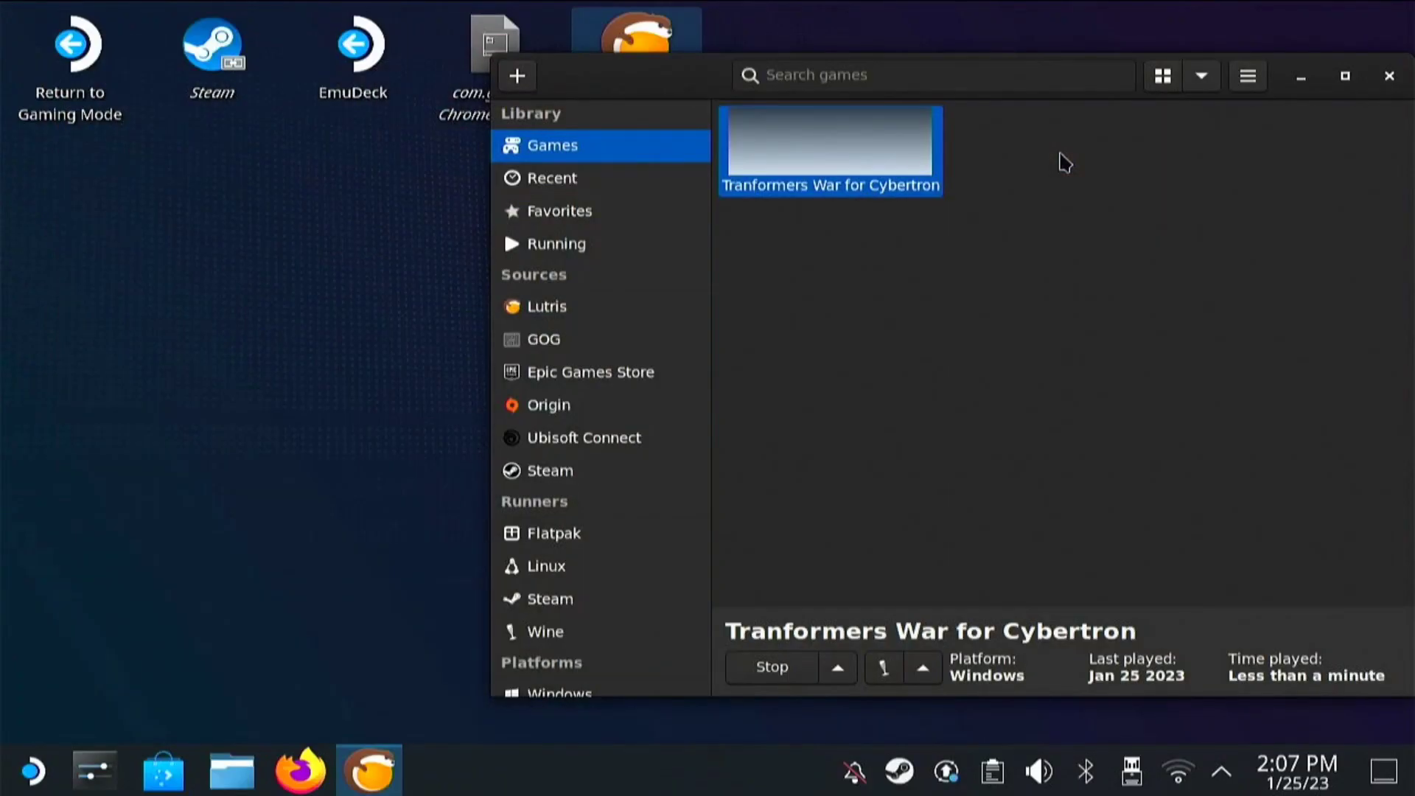
Step: Create a Steam shortcut for Tranformers War for Cybertron and close Lutris
{"action": "right_click", "coordinate": [895, 126]}
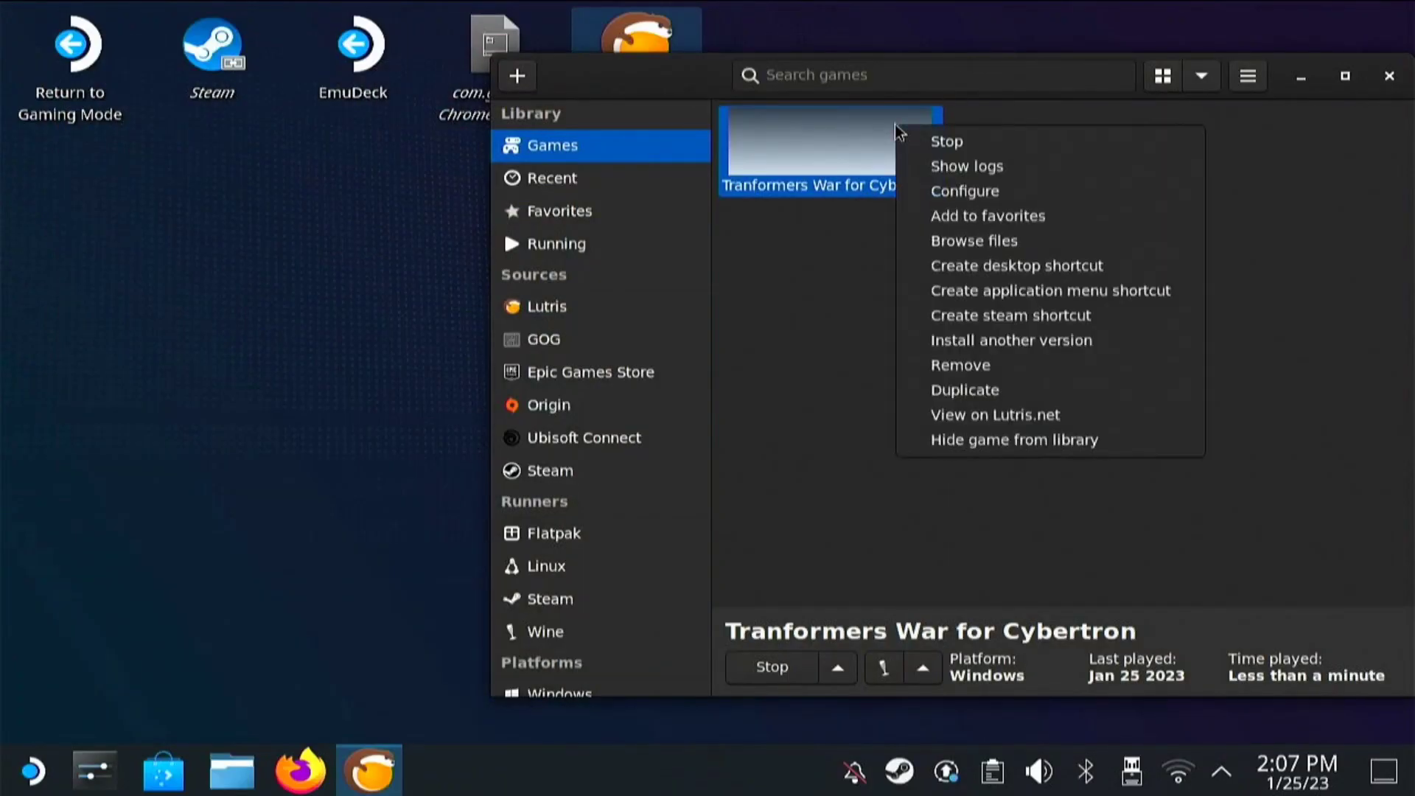
{"action": "left_click", "coordinate": [984, 315]}
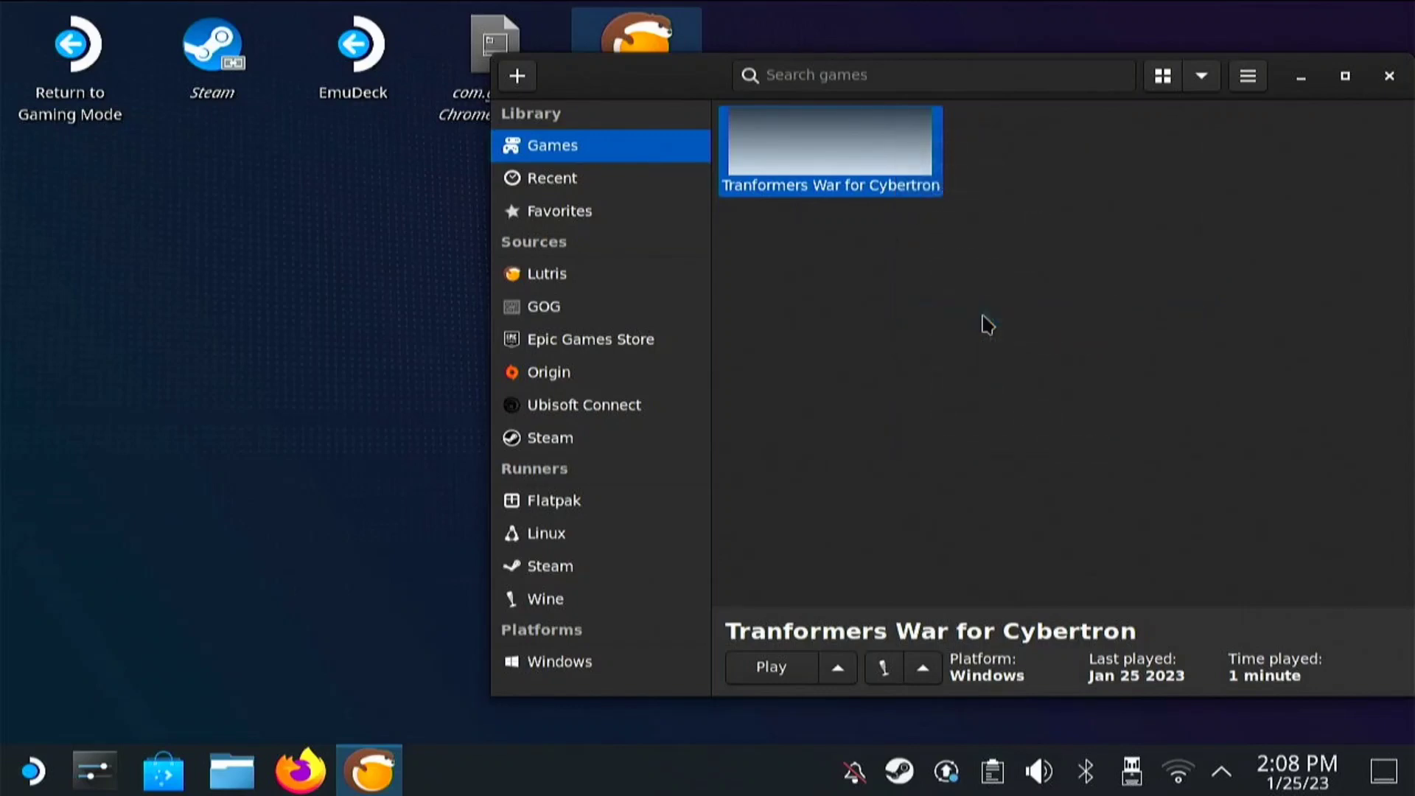
{"action": "left_click", "coordinate": [1390, 76]}
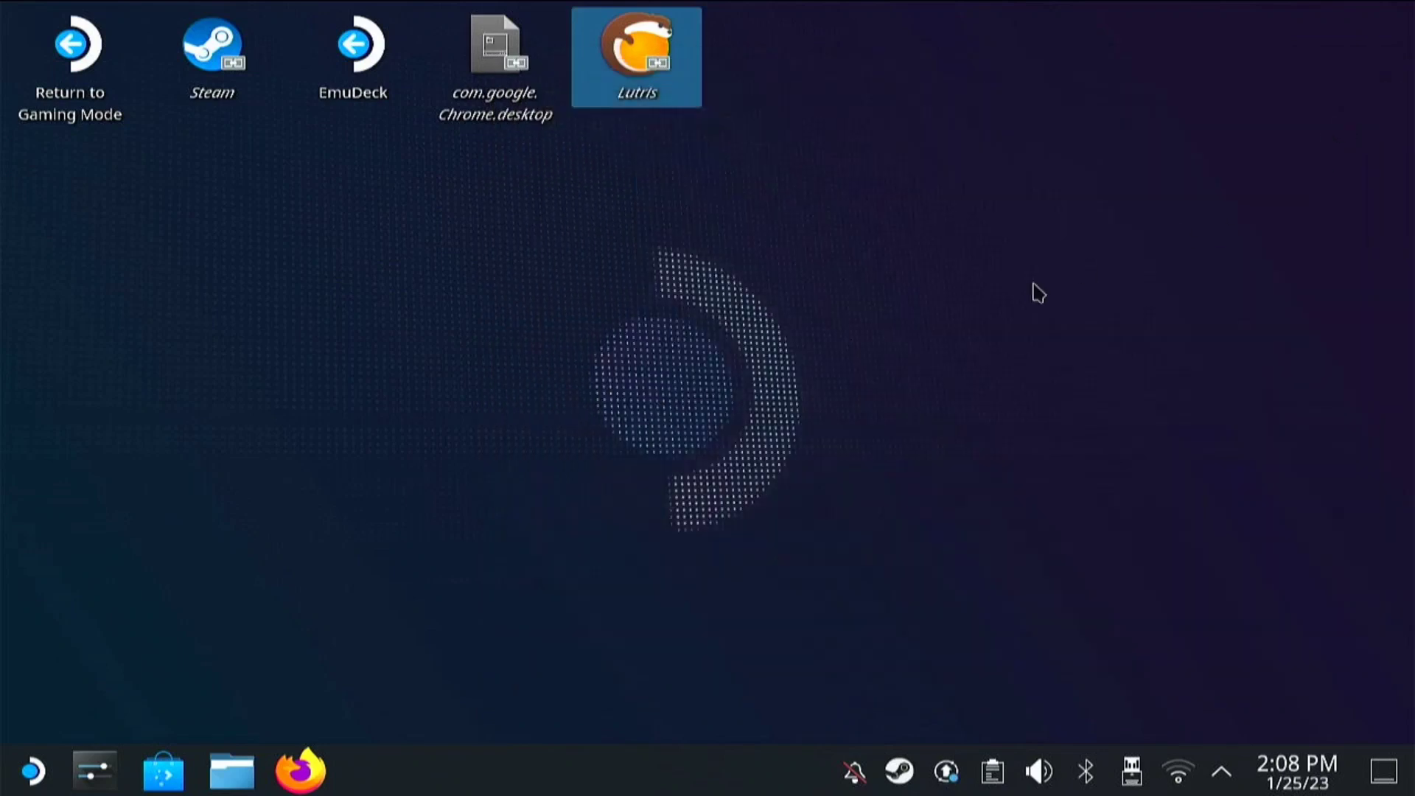
Step: Switch the Steam Deck from the desktop back to Gaming Mode
{"action": "left_click", "coordinate": [34, 771]}
{"action": "left_click", "coordinate": [532, 209]}
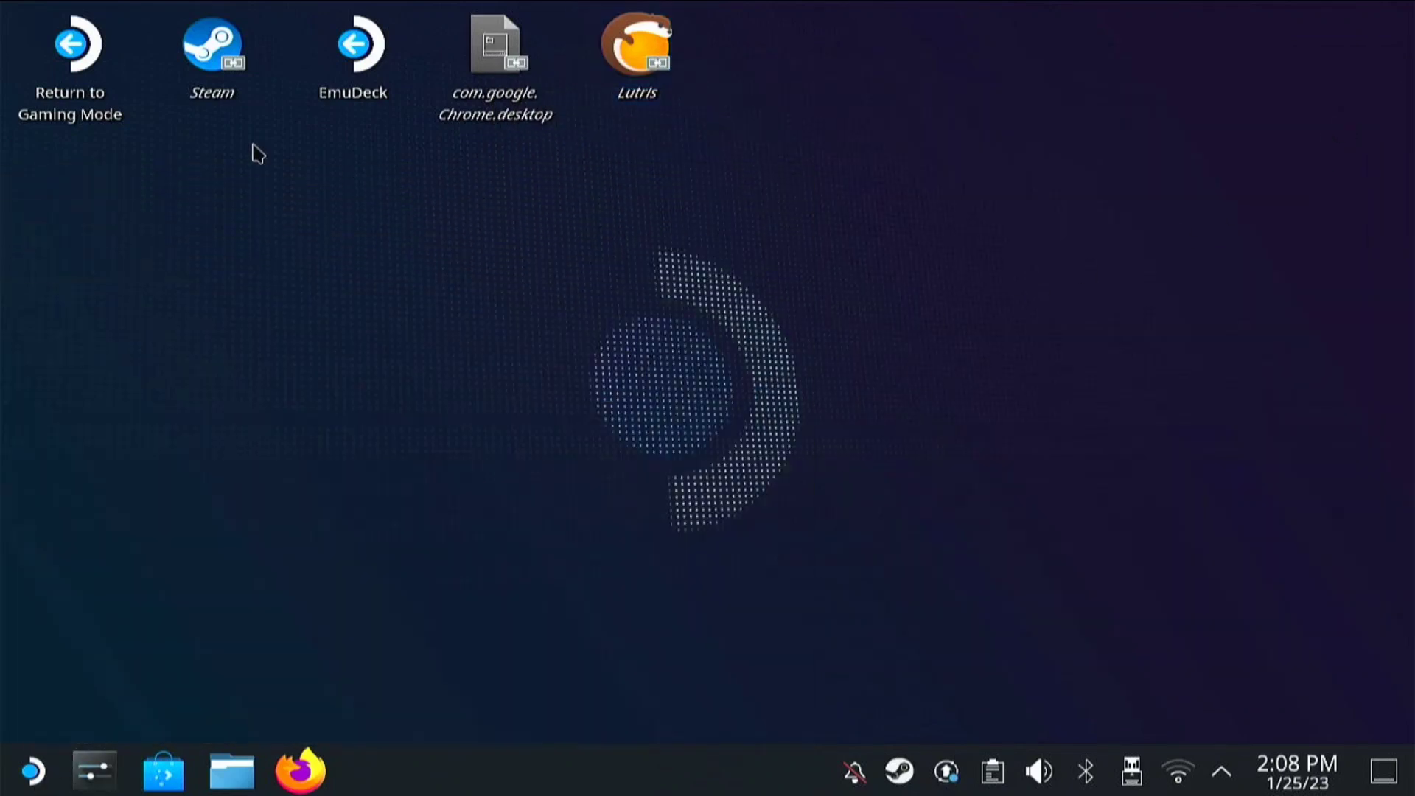
{"action": "left_click", "coordinate": [65, 70]}
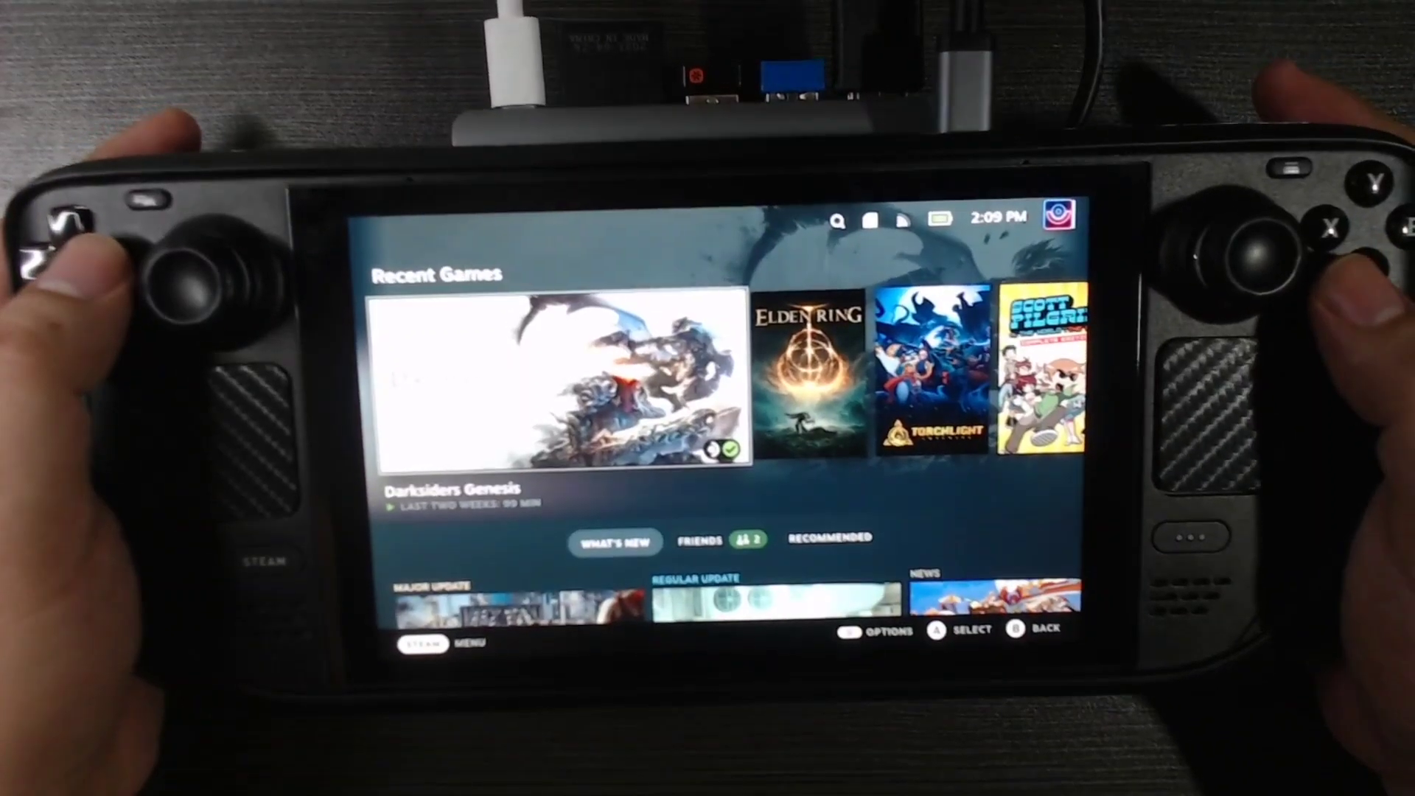
Step: Find Tranformers War for Cybertron among the non-Steam games in the Steam library and launch it
{"action": "key", "text": "Right"}
{"action": "key", "text": "Right"}
{"action": "key", "text": "Left"}
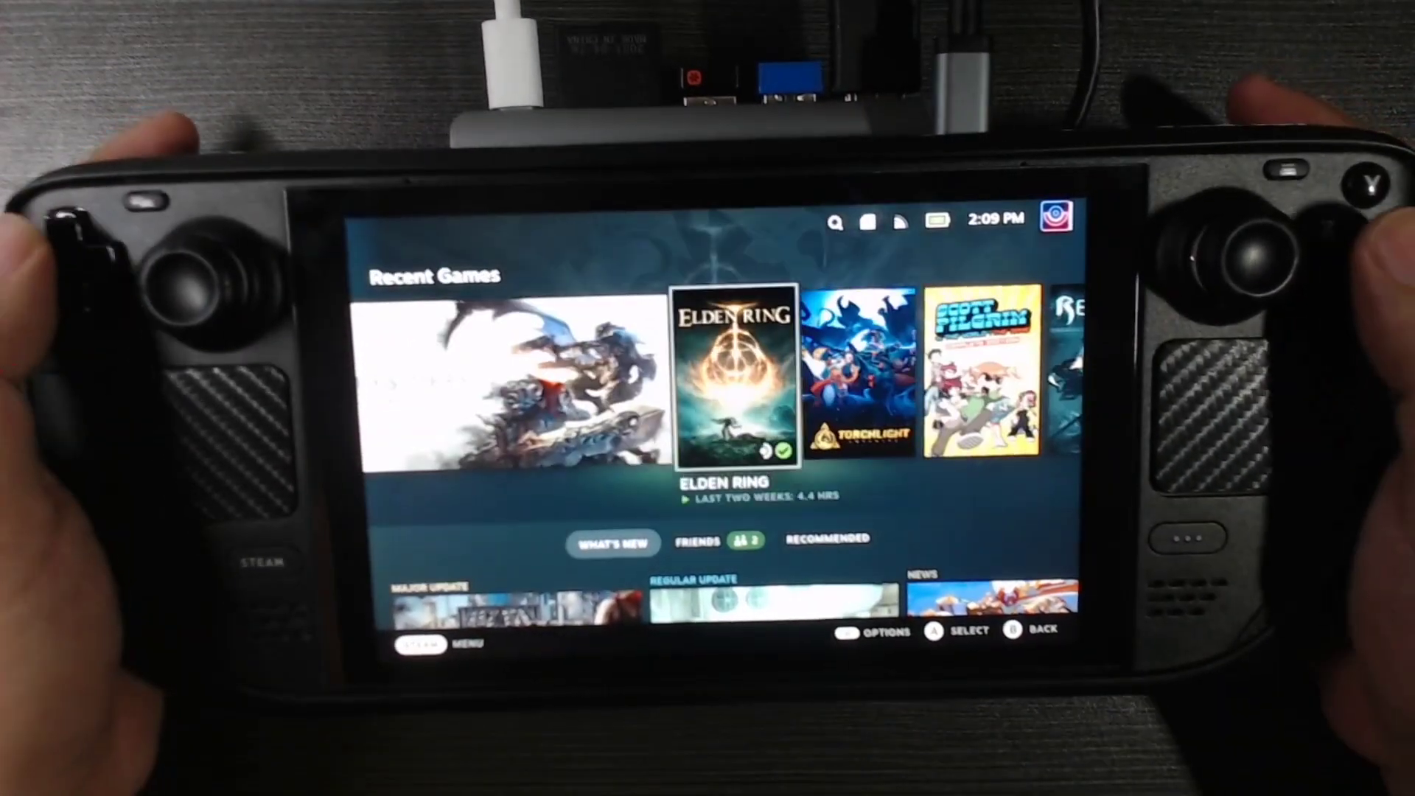
{"action": "key", "text": "super"}
{"action": "key", "text": "Down"}
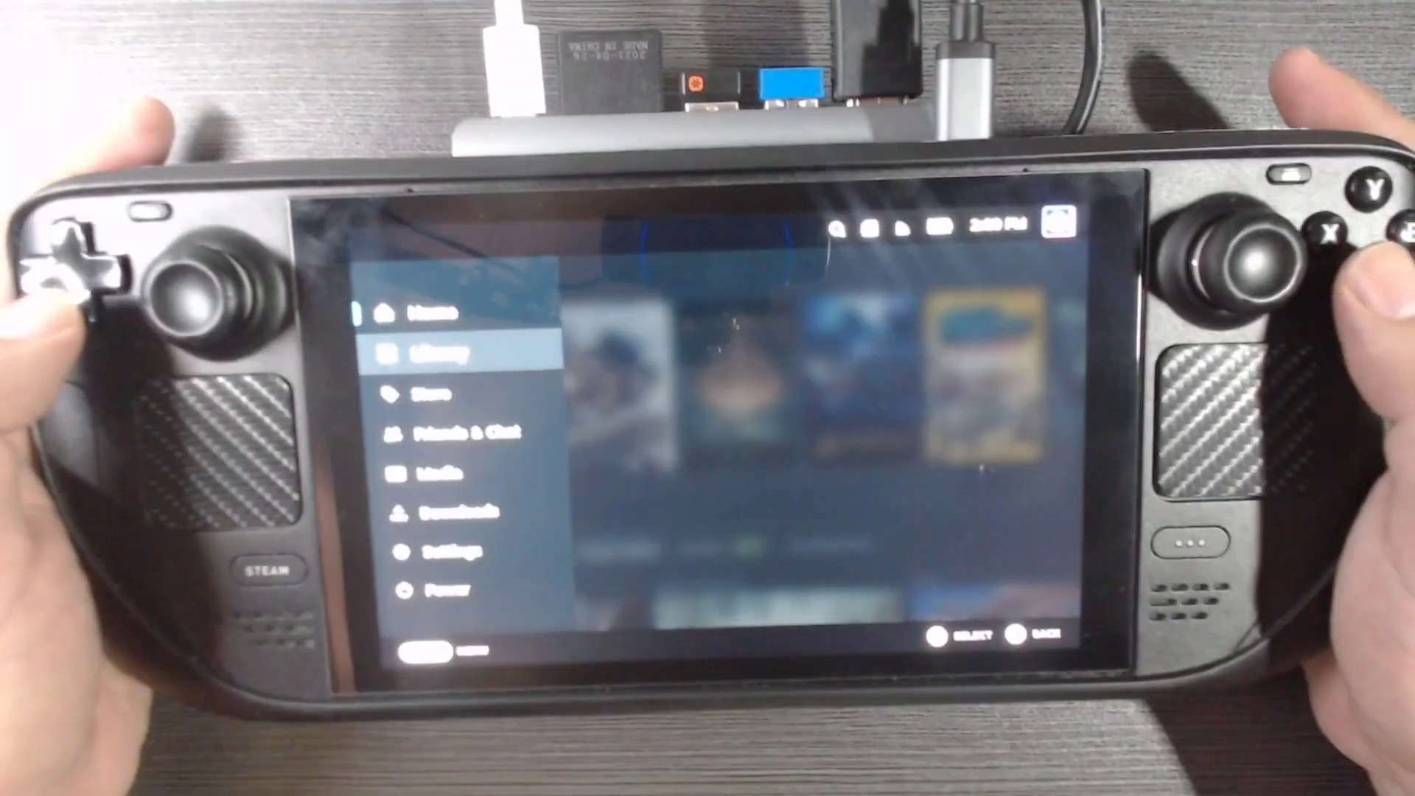
{"action": "key", "text": "Return"}
{"action": "key", "text": "Tab"}
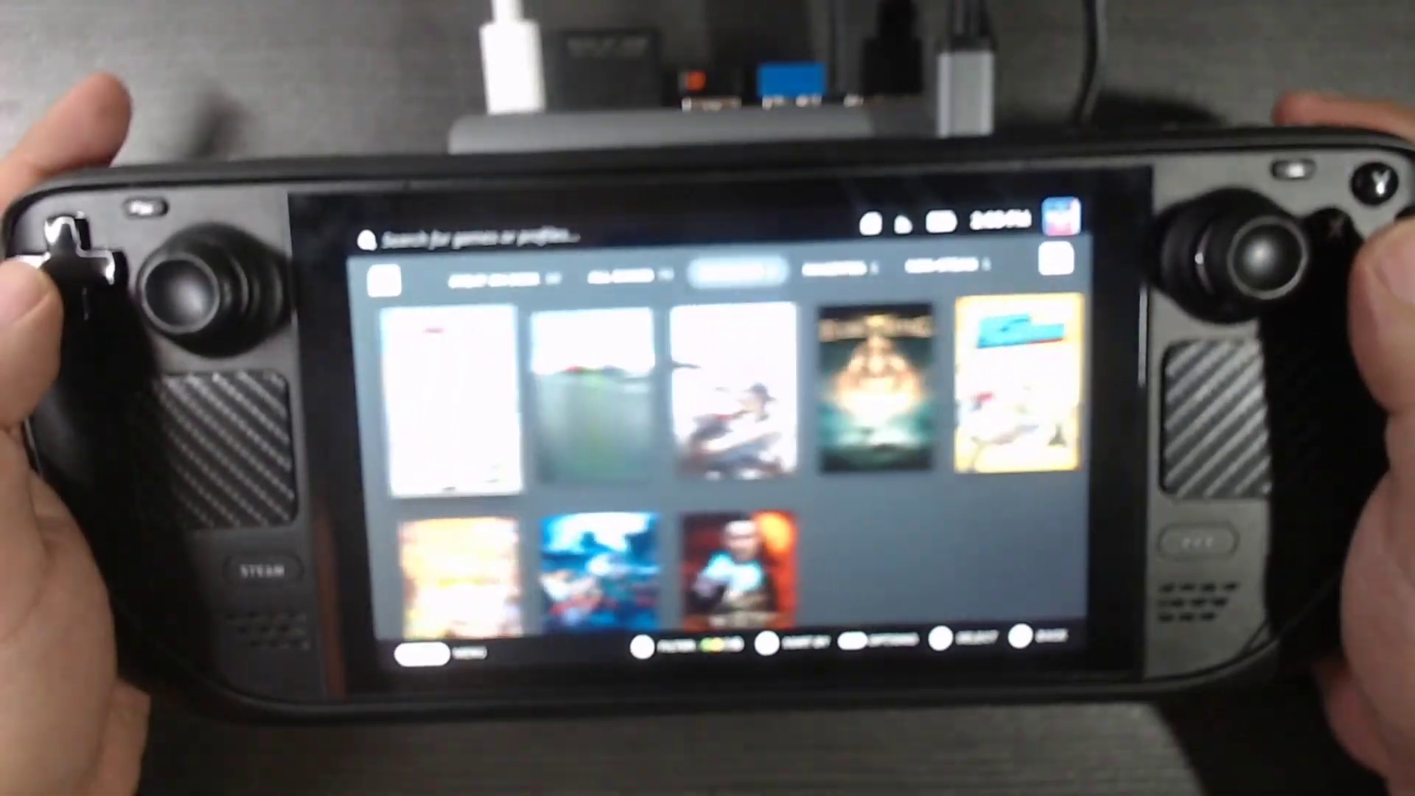
{"action": "key", "text": "Tab"}
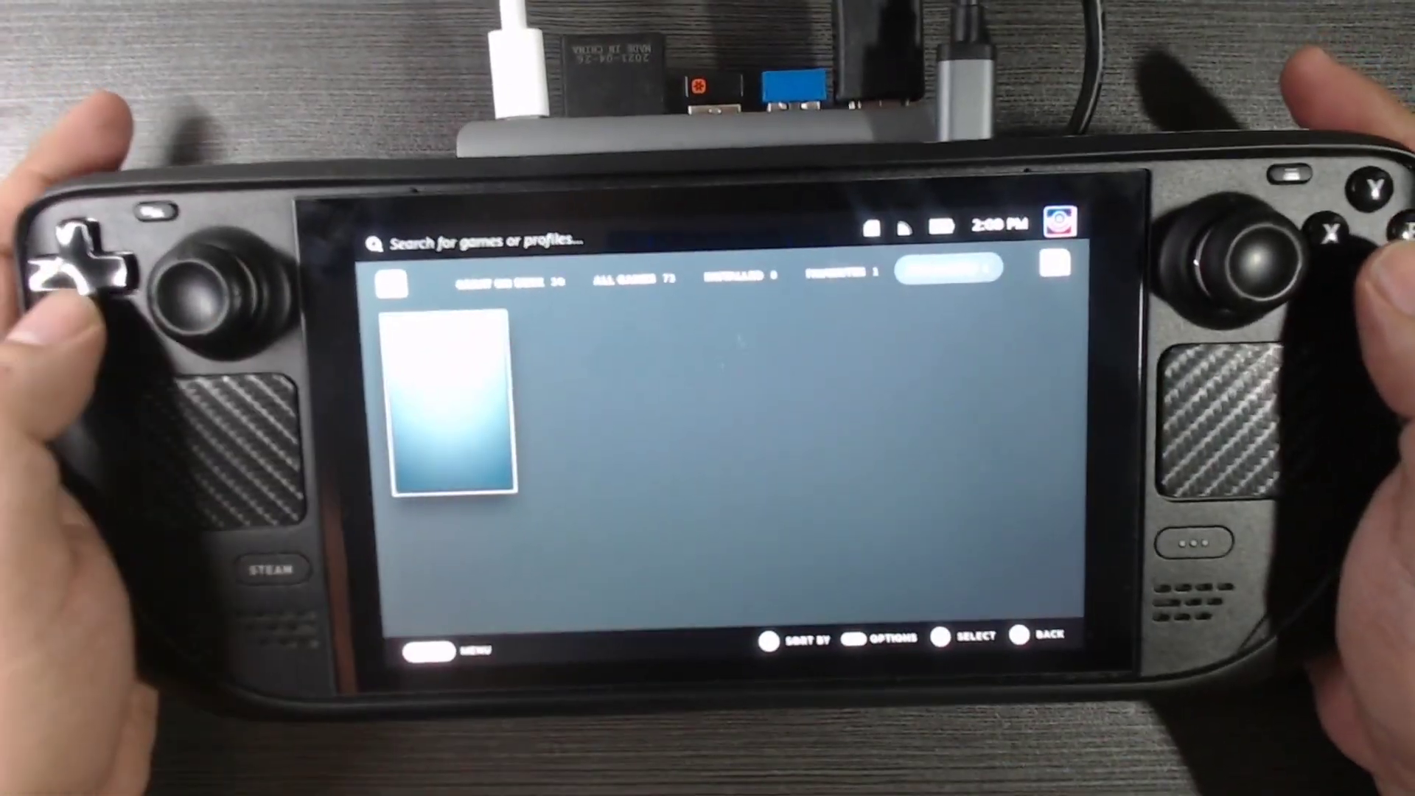
{"action": "key", "text": "Return"}
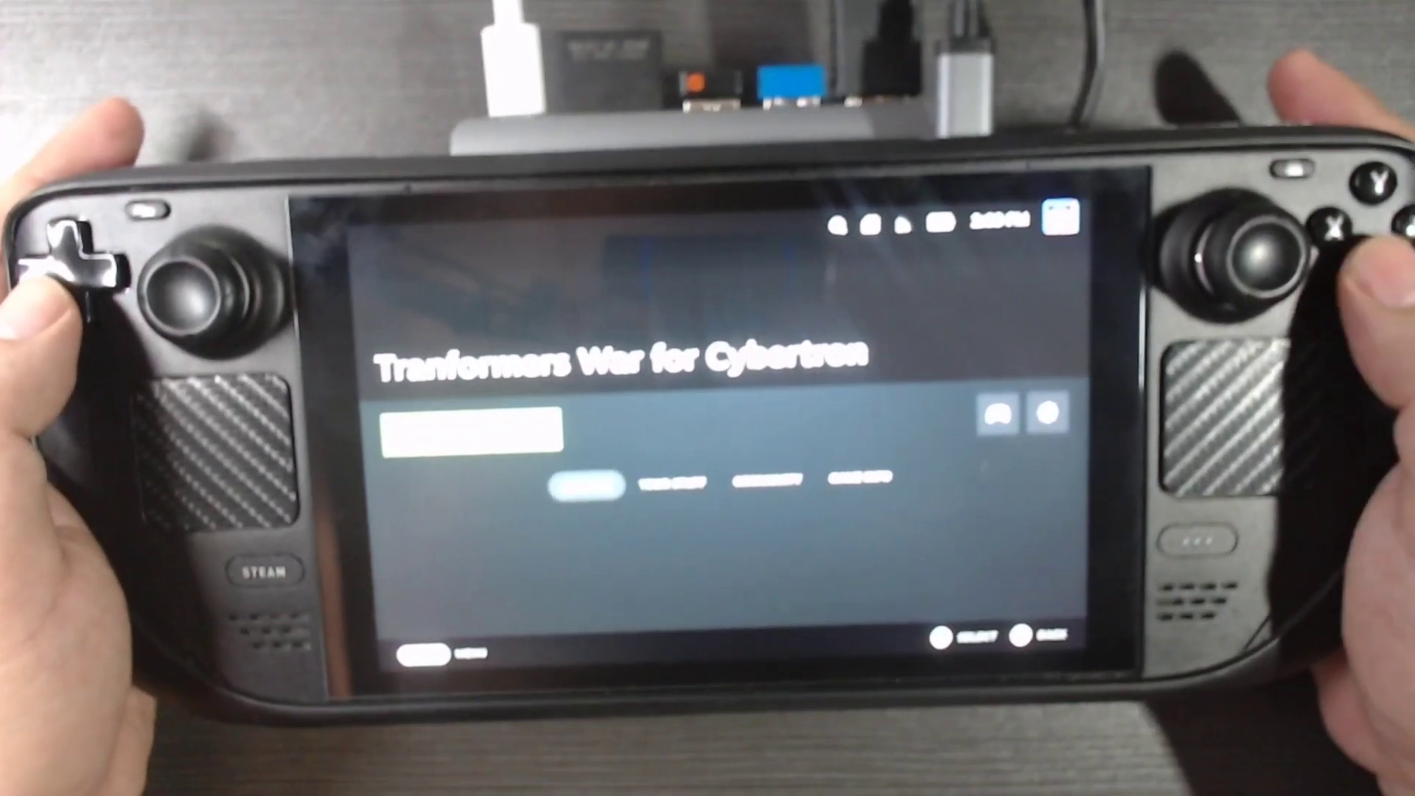
{"action": "key", "text": "Return"}
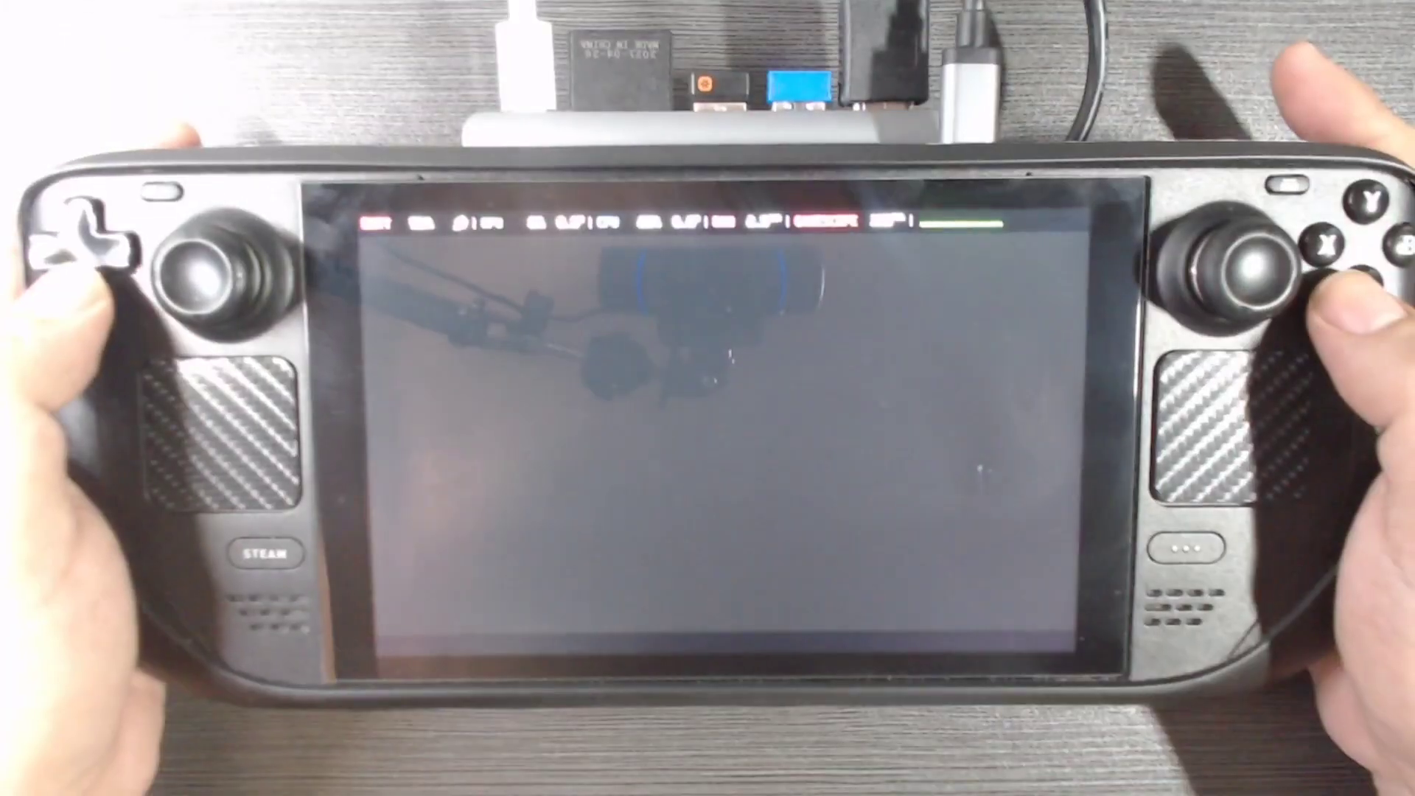
Step: Enter the Campaign mode from the game's main menu
{"action": "key", "text": "Return"}
{"action": "key", "text": "Up"}
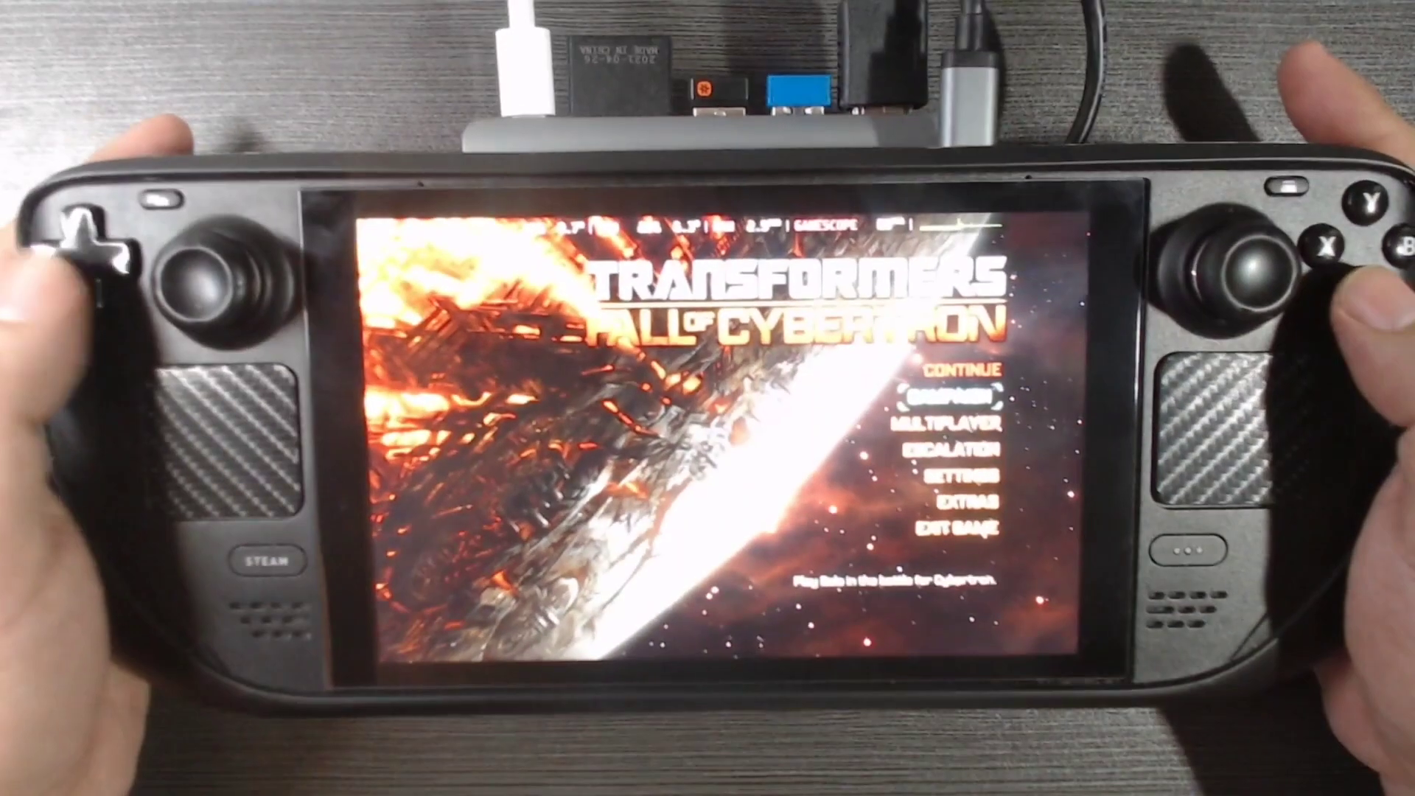
{"action": "key", "text": "Down"}
{"action": "key", "text": "Down"}
{"action": "key", "text": "Up"}
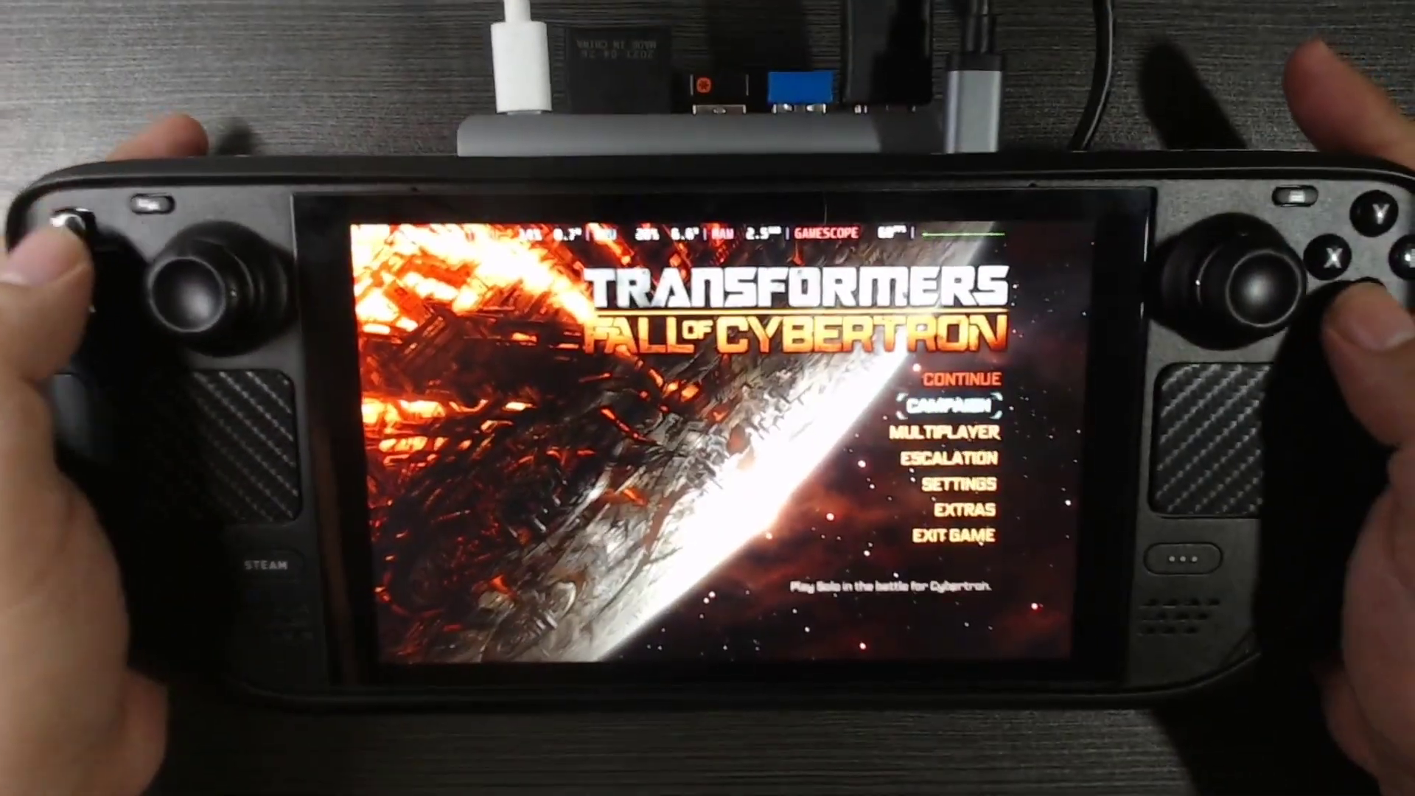
{"action": "key", "text": "Return"}
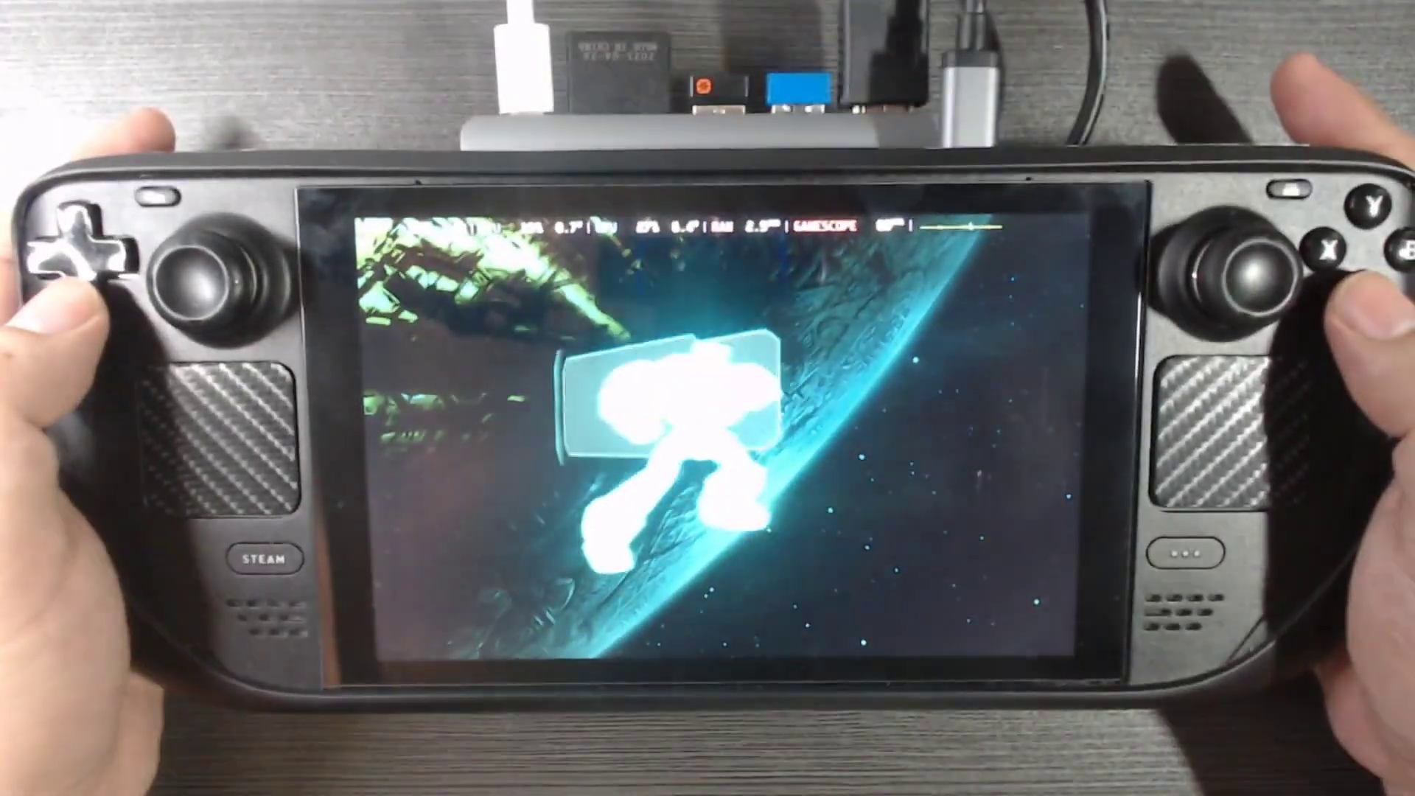